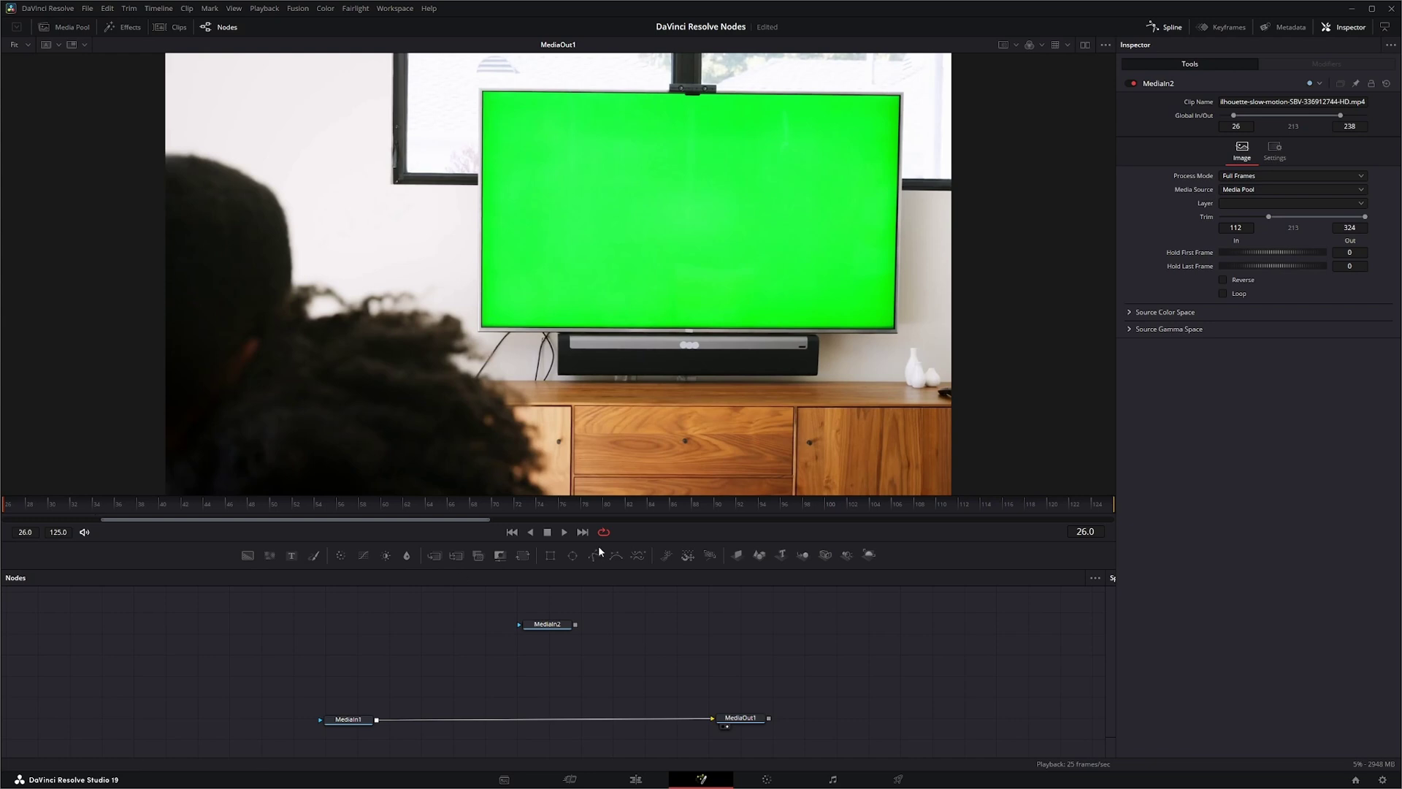
Add a Planar Tracker node above MediaIn1 and connect MediaIn1's output to it.
left_click_drag(64, 513, 11, 515)
left_click(348, 719)
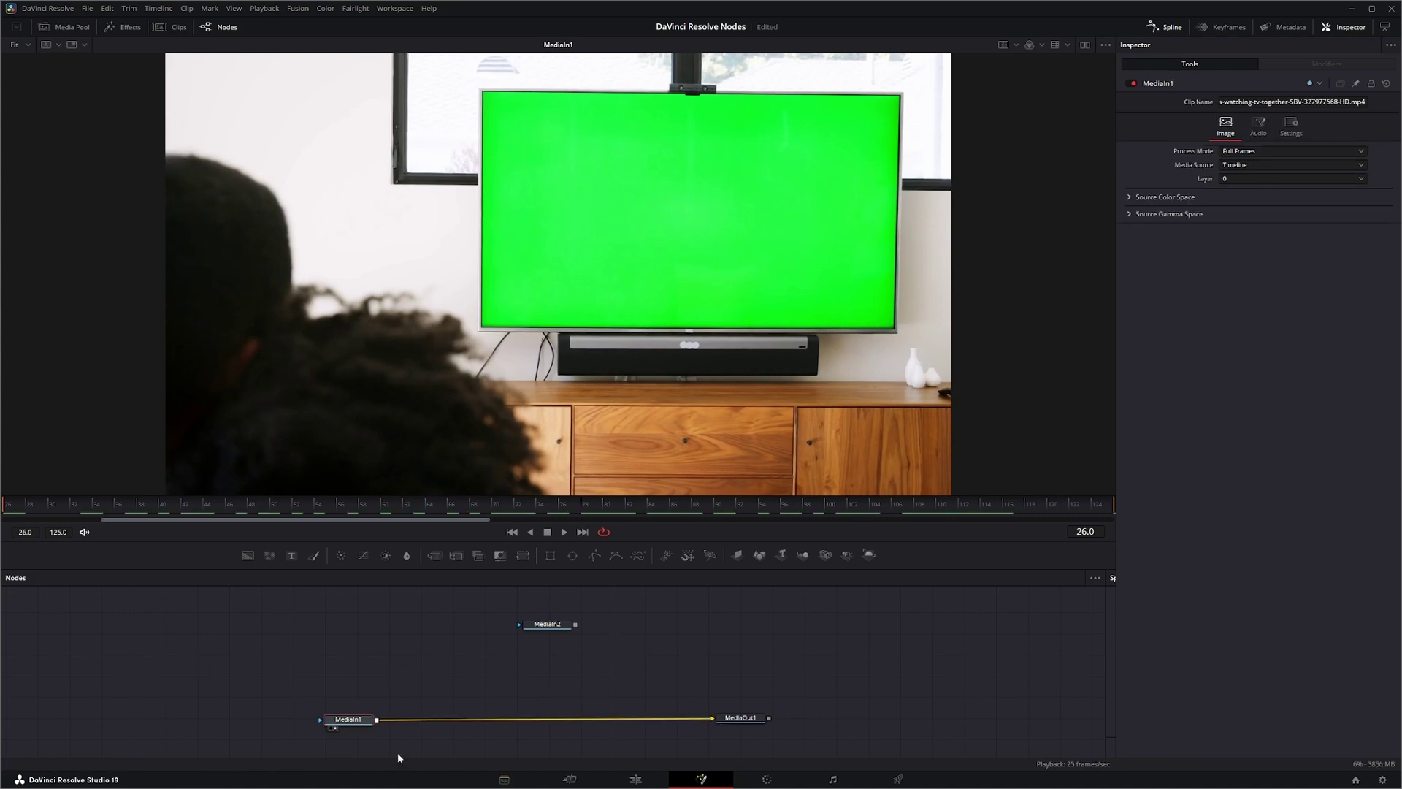
left_click(355, 688)
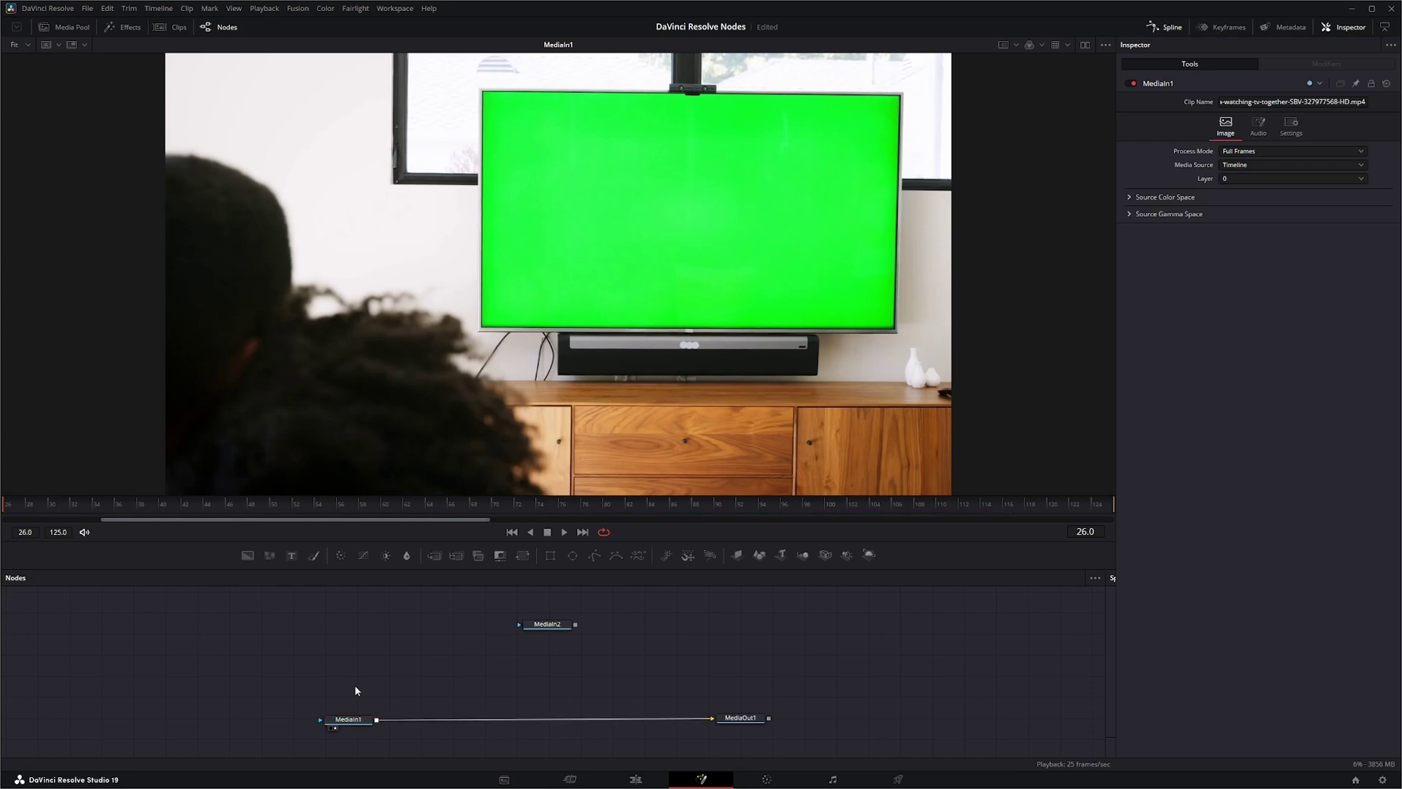
key("shift+space")
type("p")
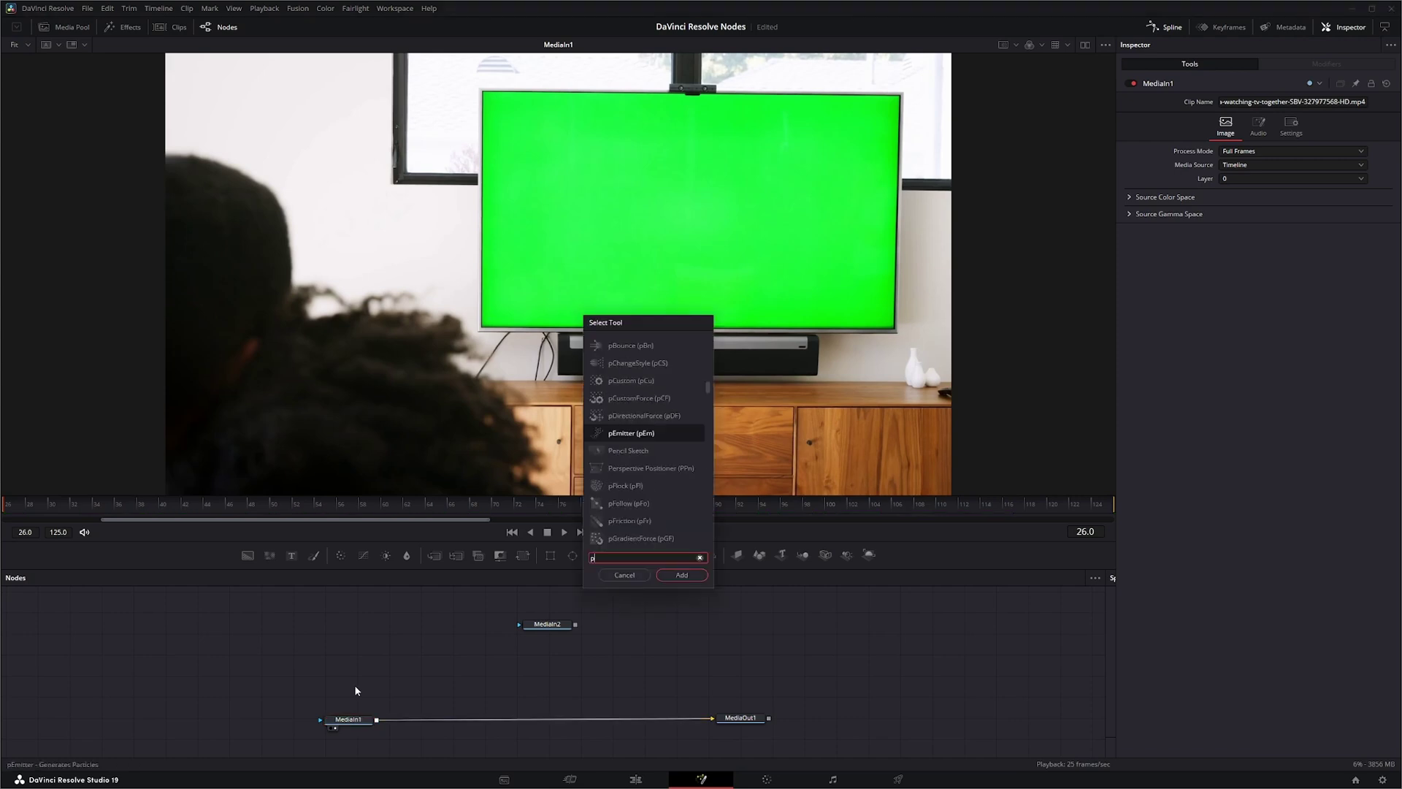
type("lan")
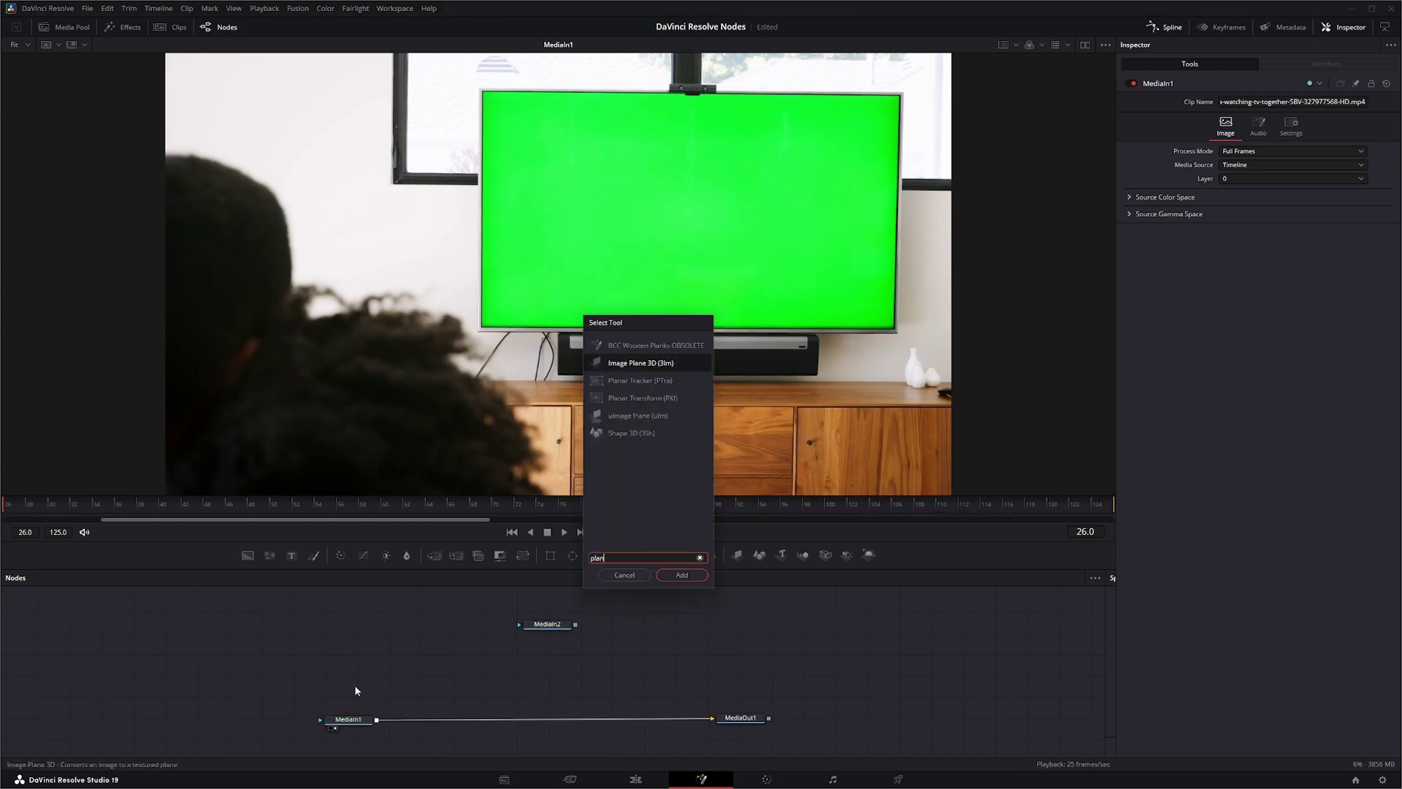
type("a")
key("Return")
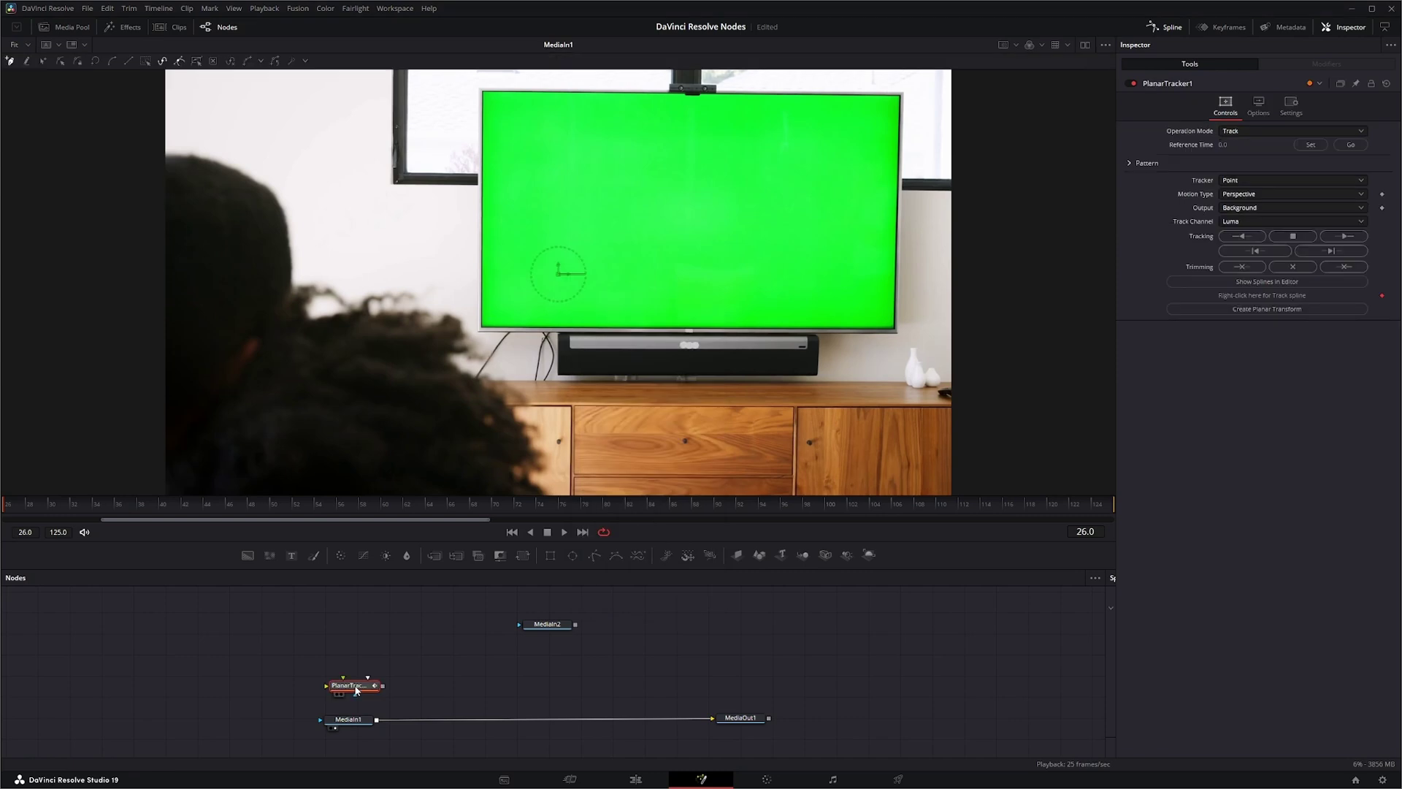
left_click_drag(376, 719, 354, 422)
Set the tracker's reference time to frame 26, with Hybrid Point/Area tracking and Affine (TRS + shear) motion.
left_click(1312, 146)
left_click(1236, 181)
left_click(1253, 209)
left_click(1240, 196)
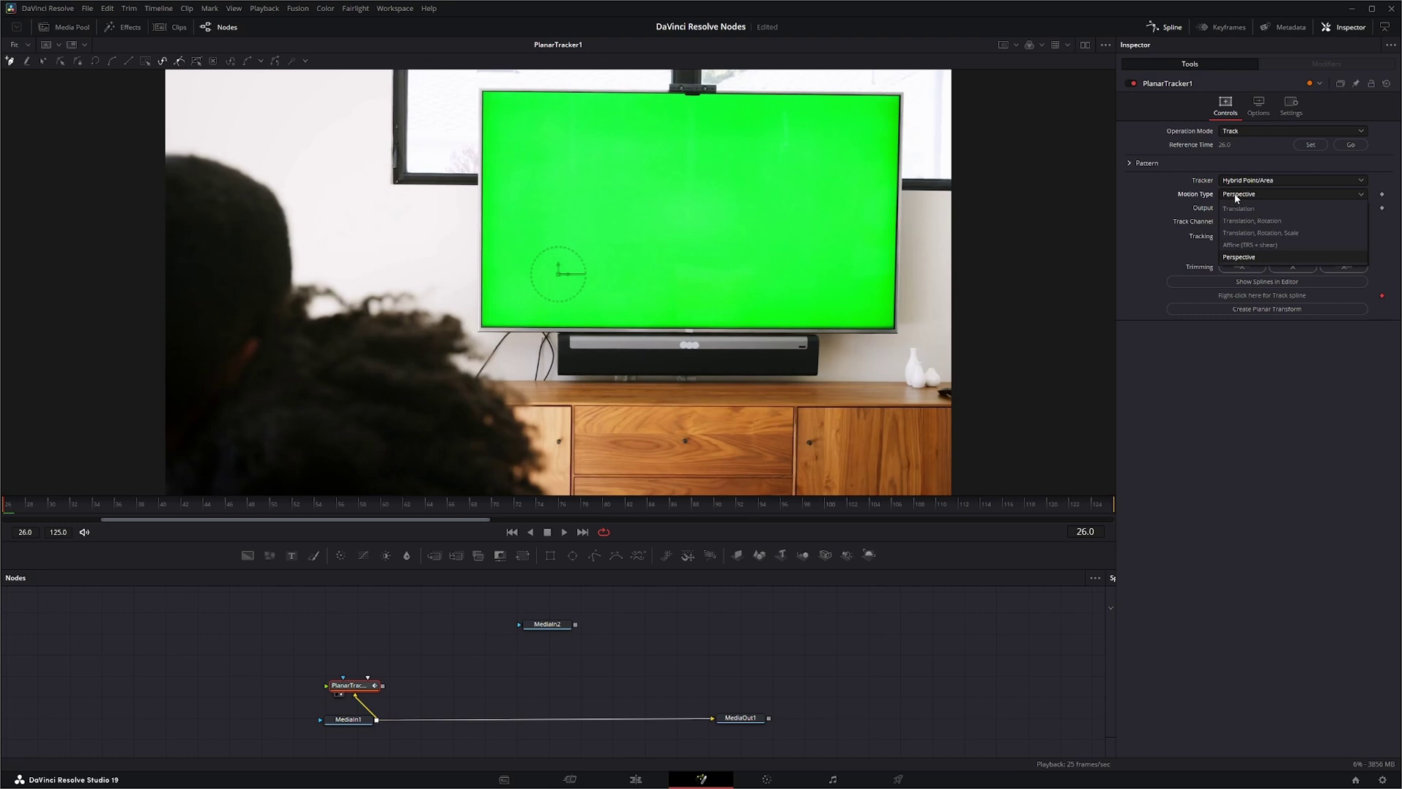
left_click(1257, 249)
Draw a closed four-point tracking outline around the edges of the green TV screen.
scroll(484, 327, "up", 10)
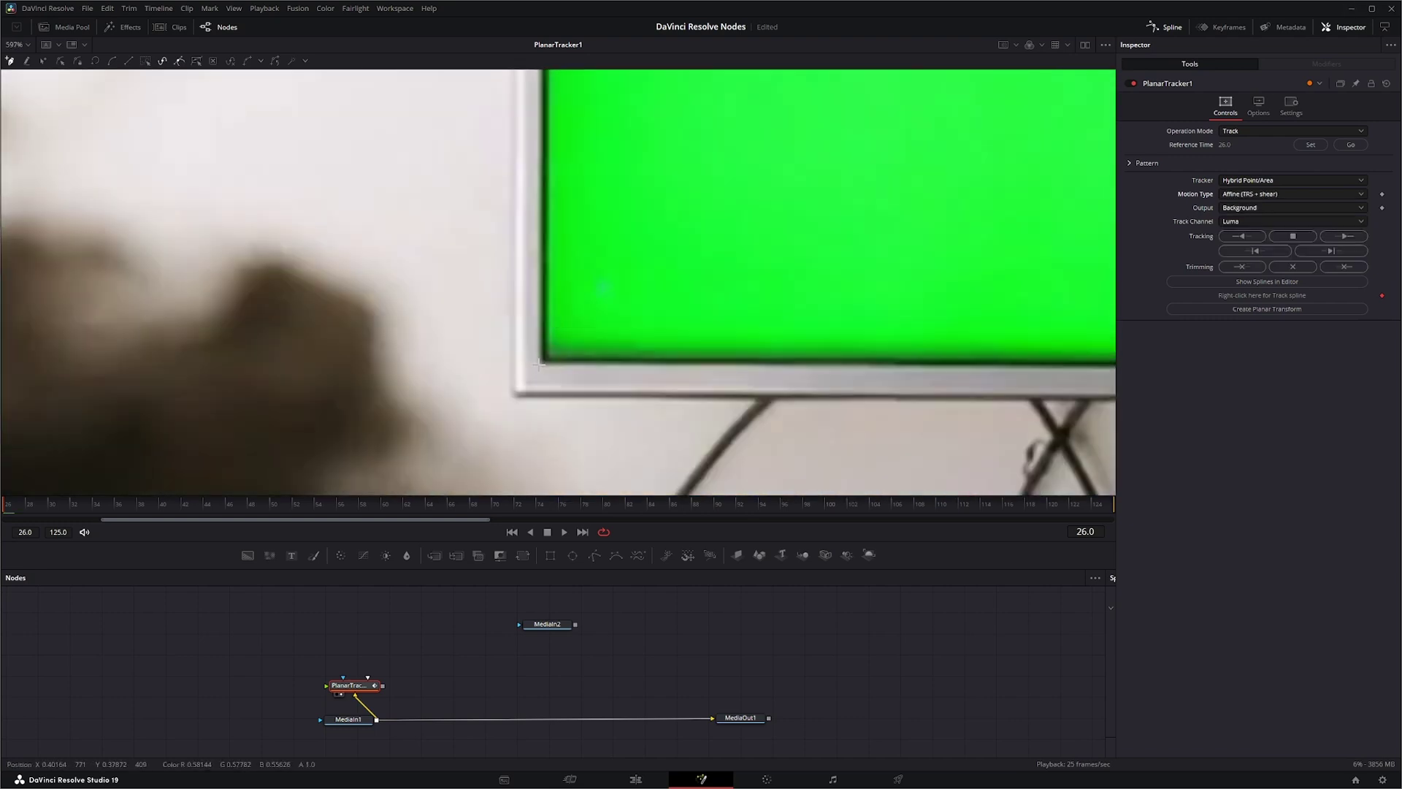
left_click(540, 363)
scroll(540, 363, "down", 5)
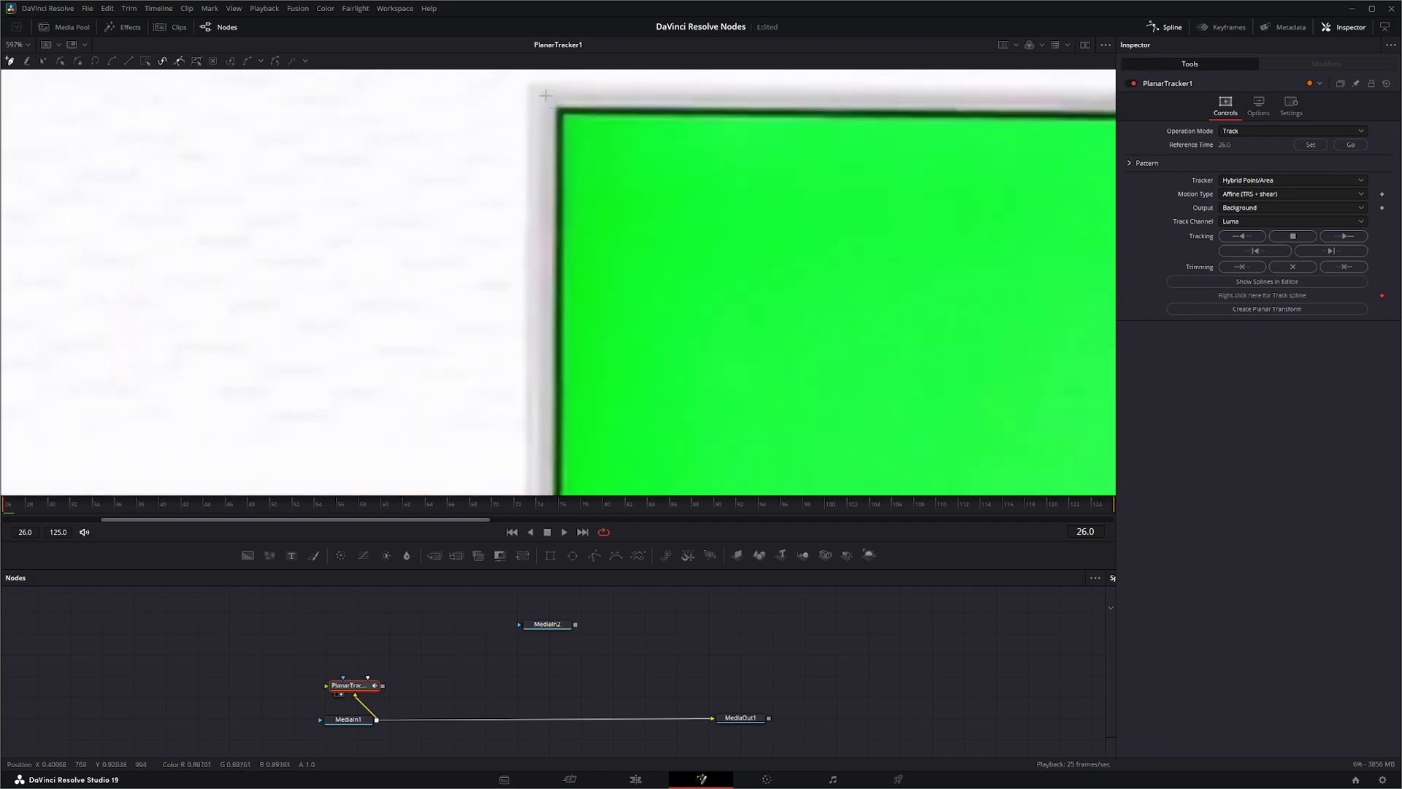
left_click(570, 138)
scroll(580, 161, "down", 4)
scroll(667, 376, "up", 4)
scroll(657, 350, "down", 5)
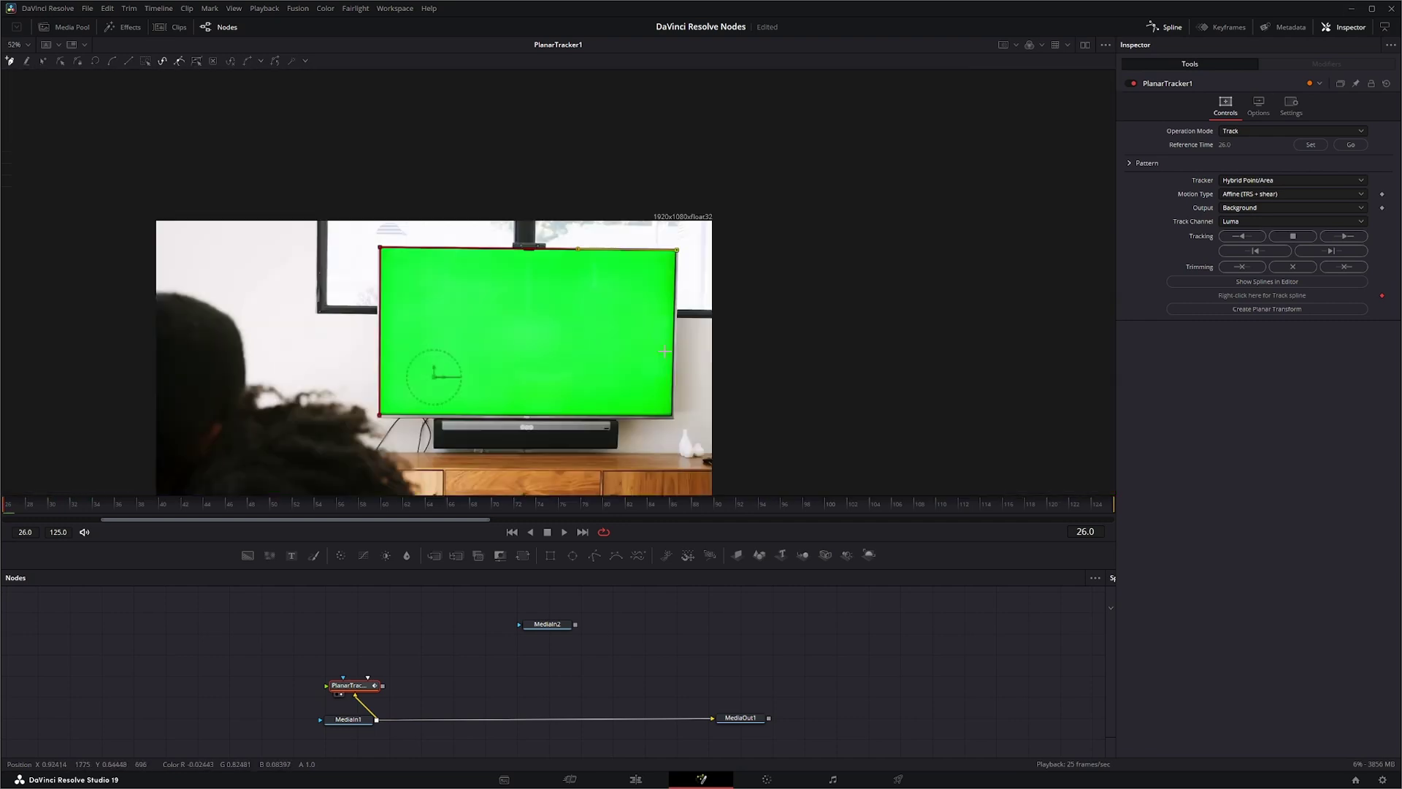
scroll(644, 317, "up", 6)
left_click(652, 298)
scroll(652, 298, "down", 4)
scroll(541, 219, "up", 3)
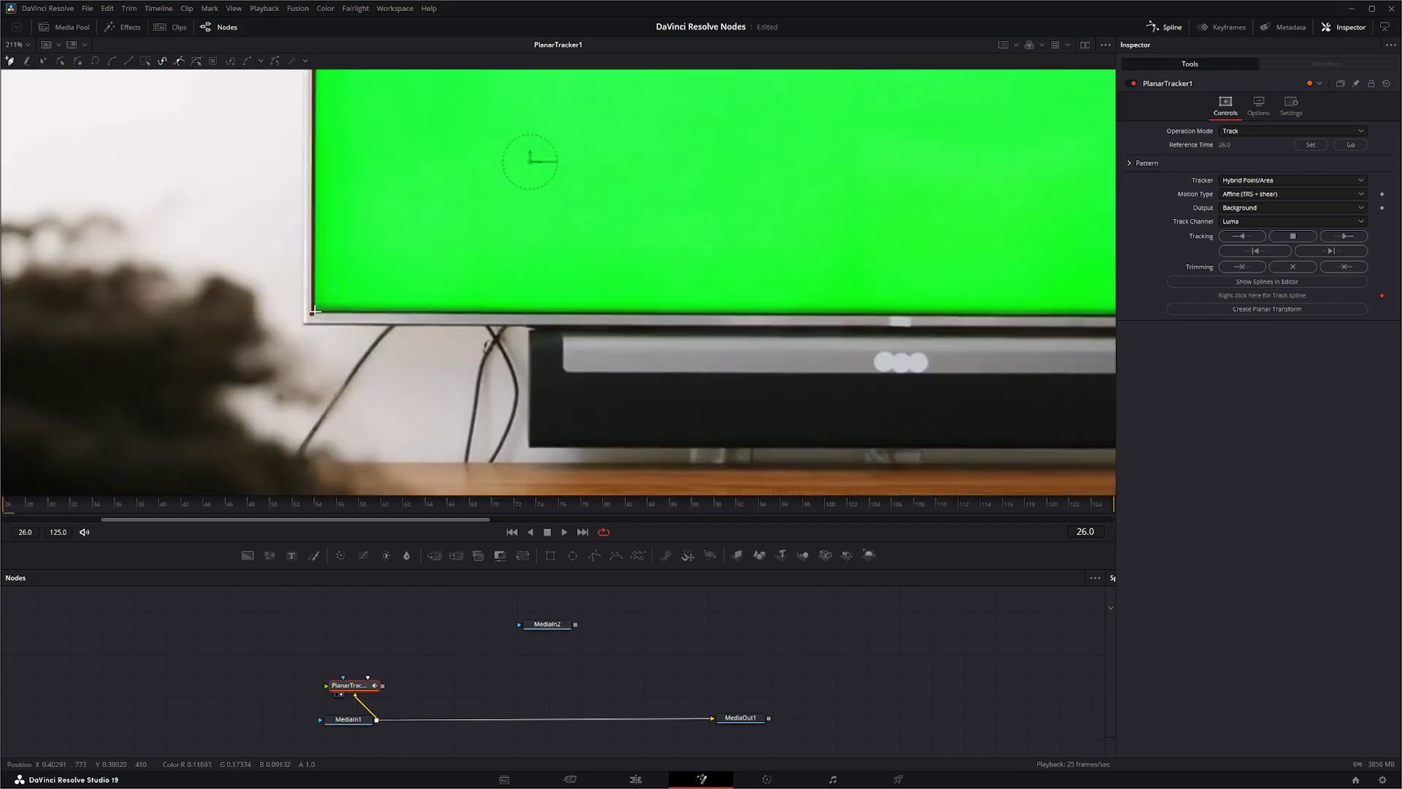
scroll(725, 374, "down", 2)
scroll(725, 373, "down", 2)
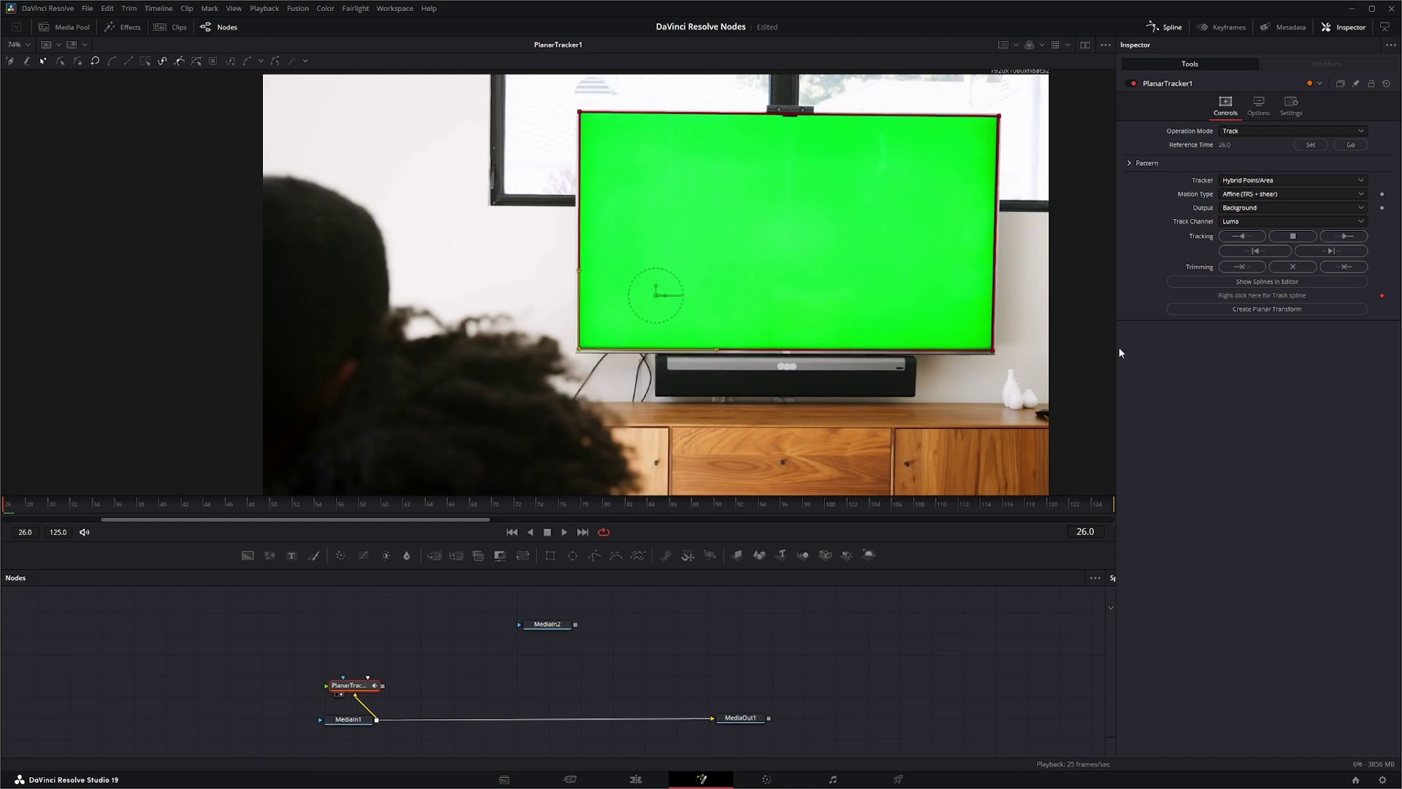
Track the TV screen outline forward to frame 125 and check that it follows the screen's lower-right corner.
left_click(1357, 249)
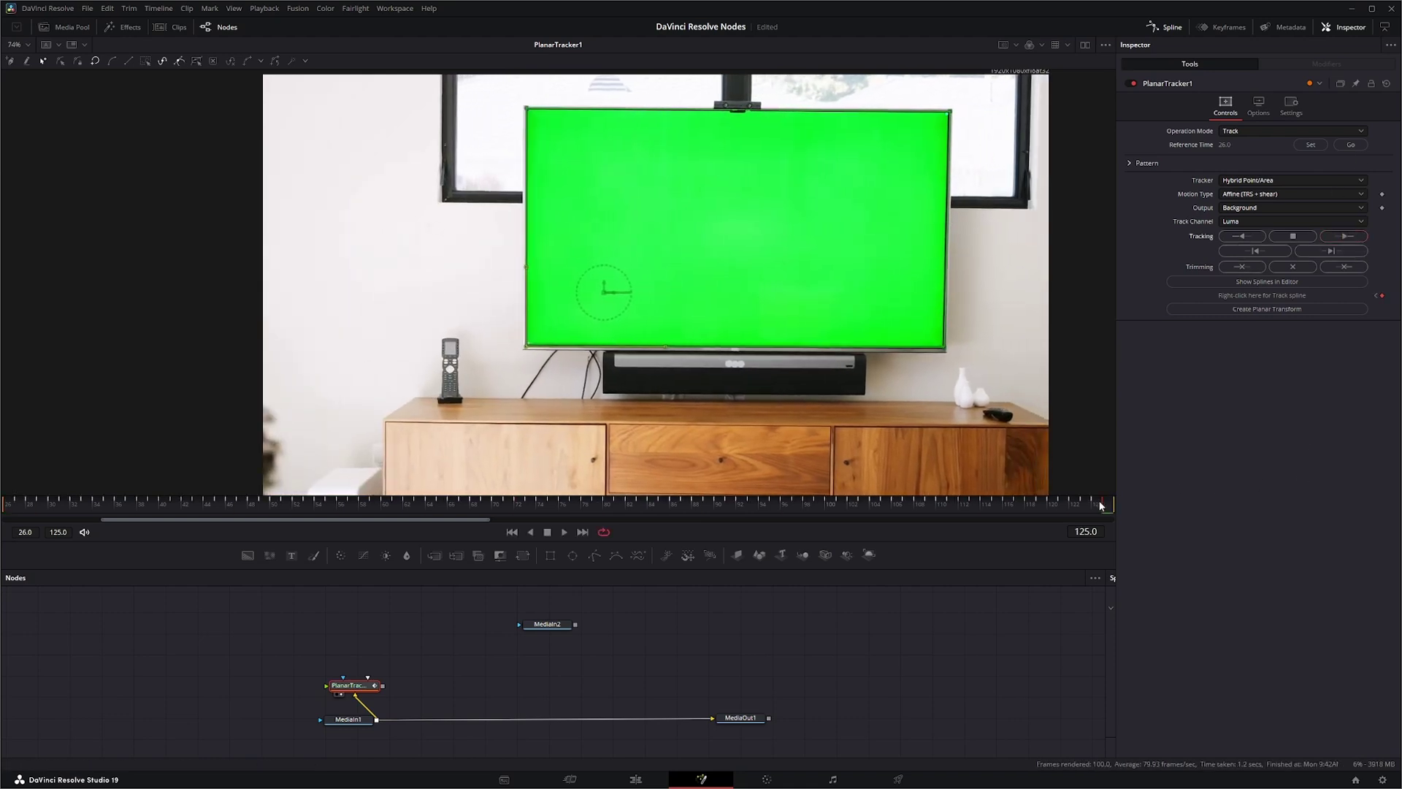
left_click_drag(1100, 505, 870, 555)
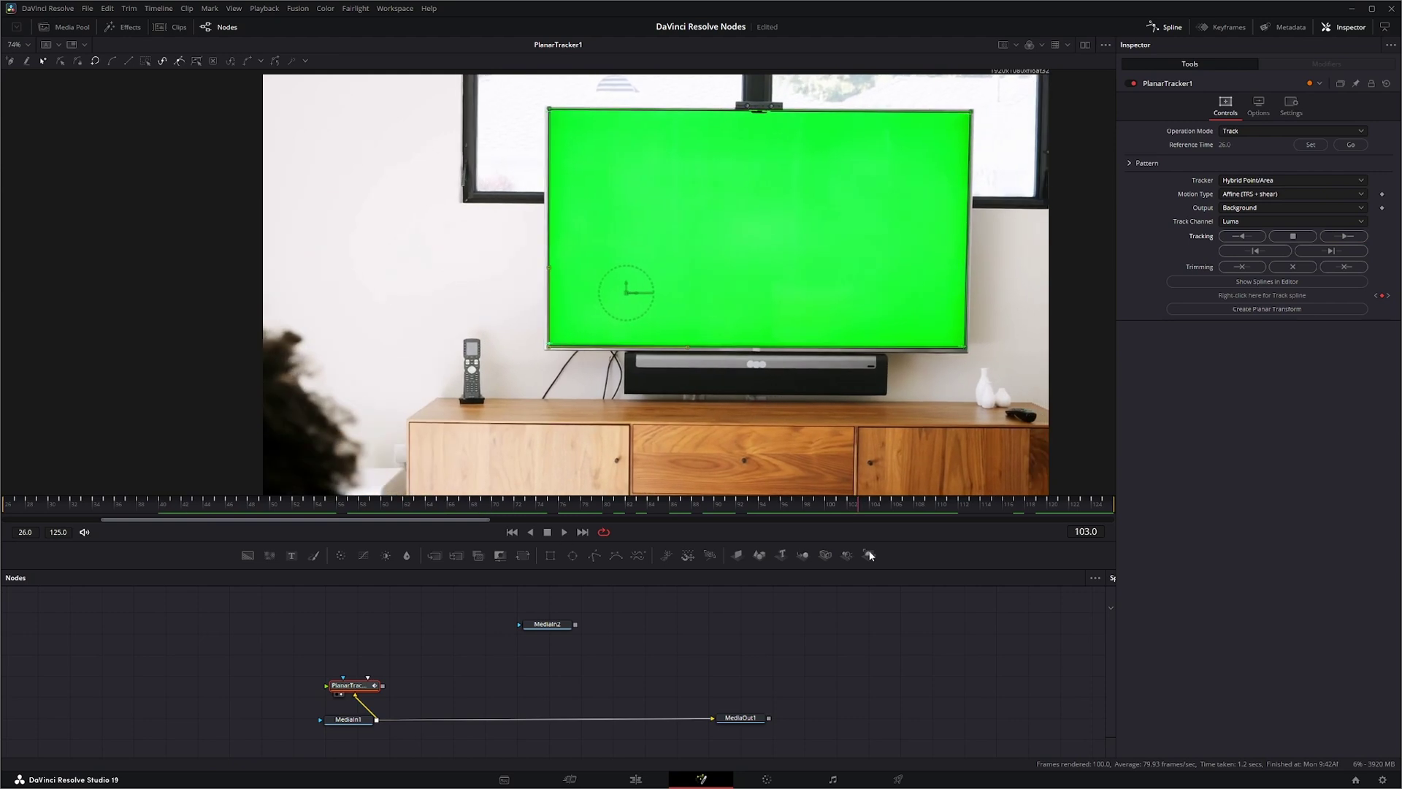
key("End")
scroll(961, 355, "up", 8)
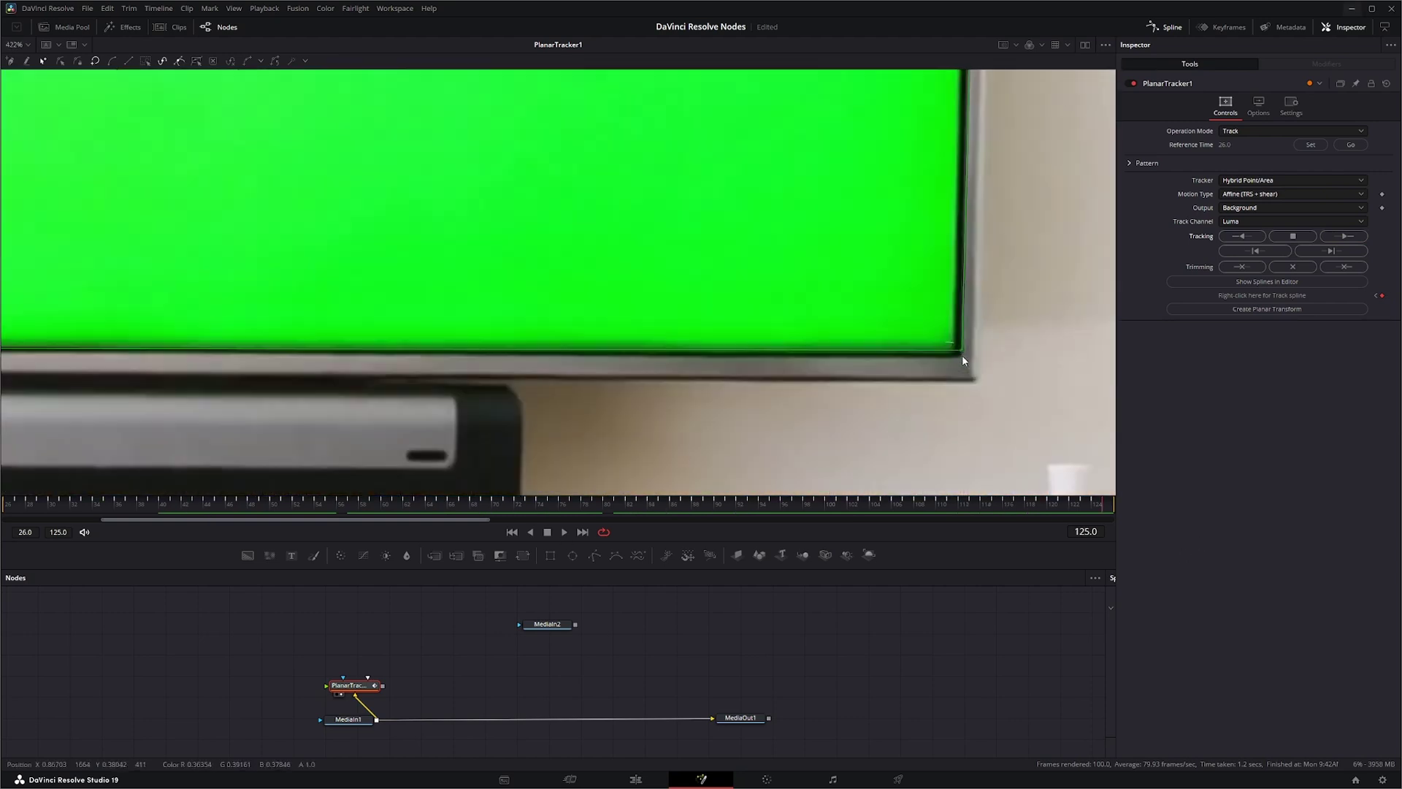
scroll(971, 467, "up", 4)
left_click_drag(985, 507, 1111, 511)
scroll(874, 480, "down", 4)
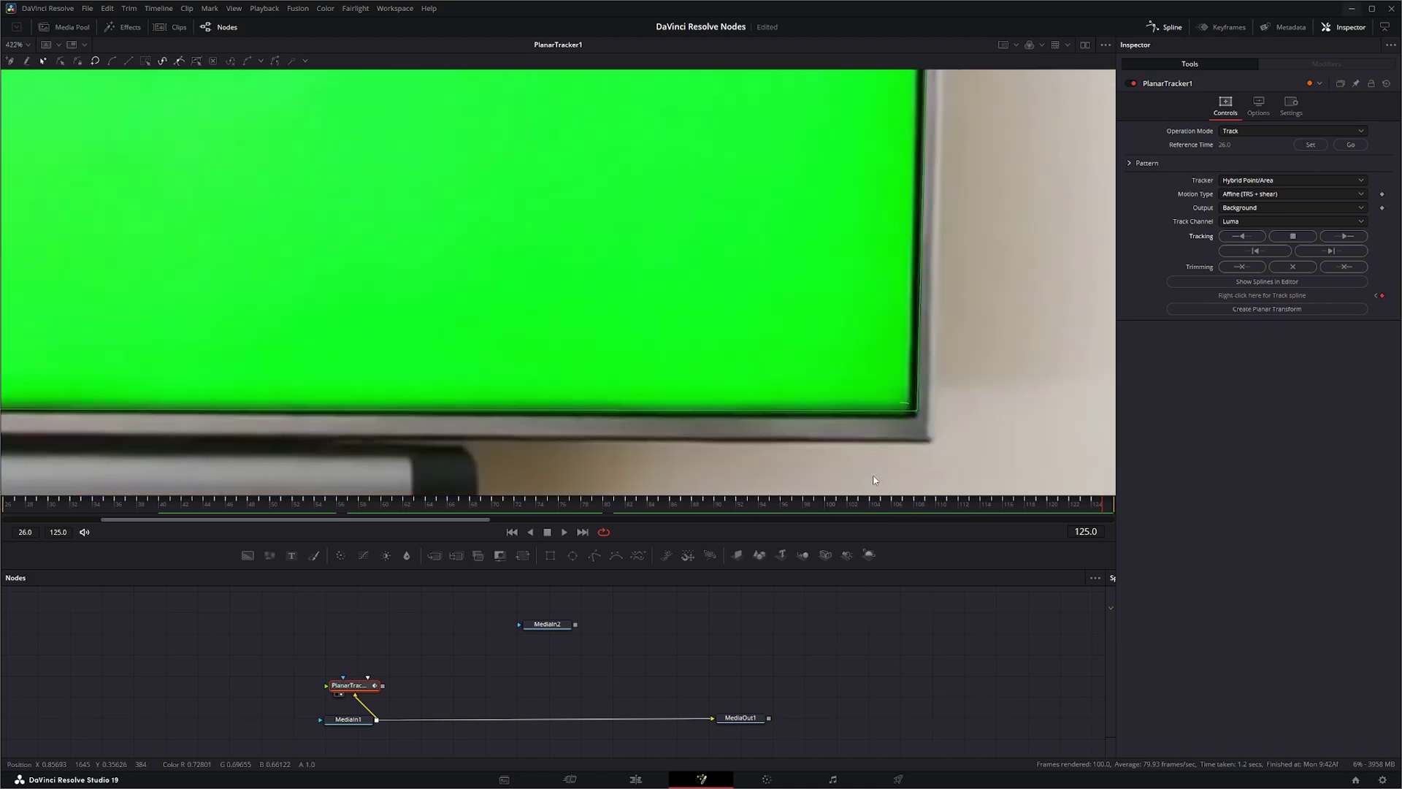
key("shift+z")
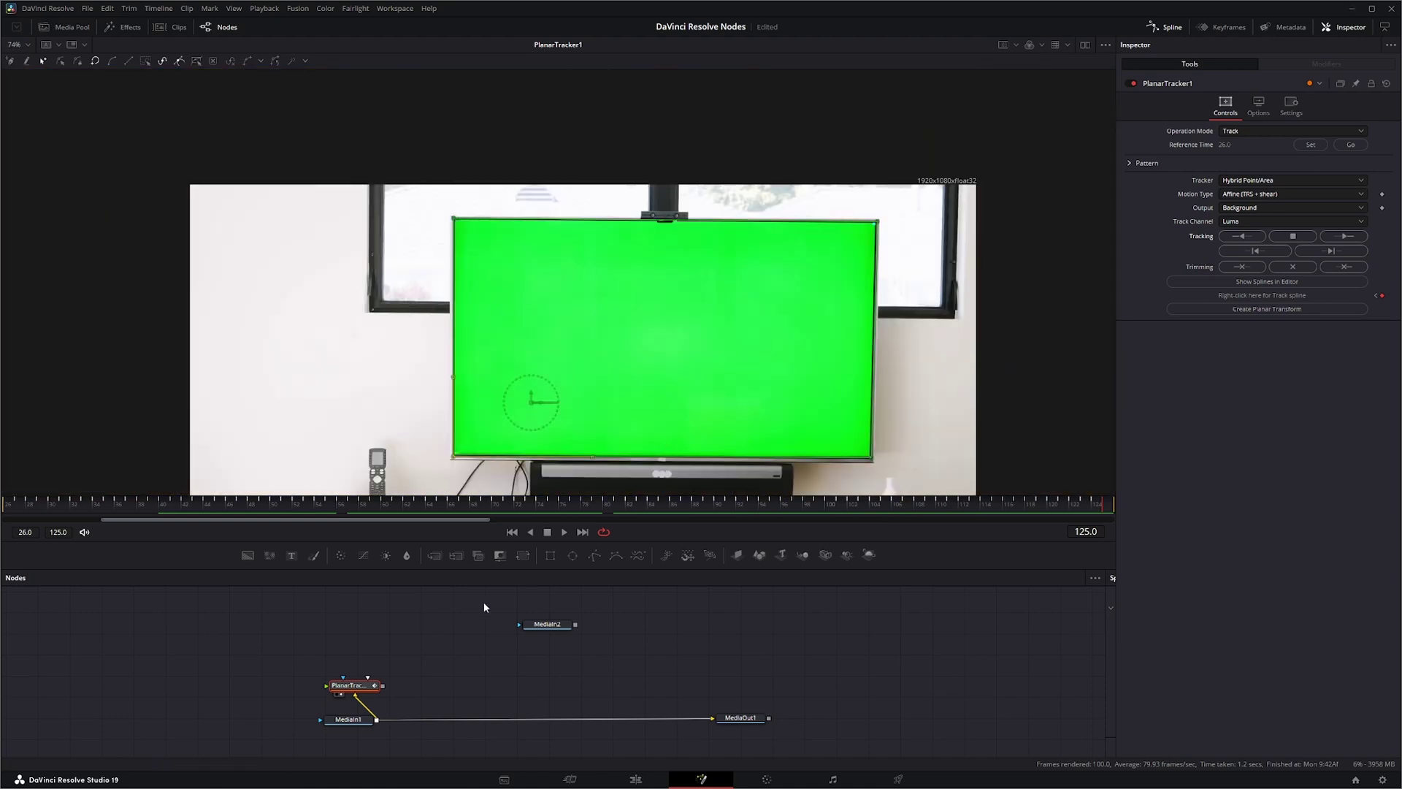
Create a Planar Transform node from the track and delete the Planar Tracker node.
left_click(1271, 310)
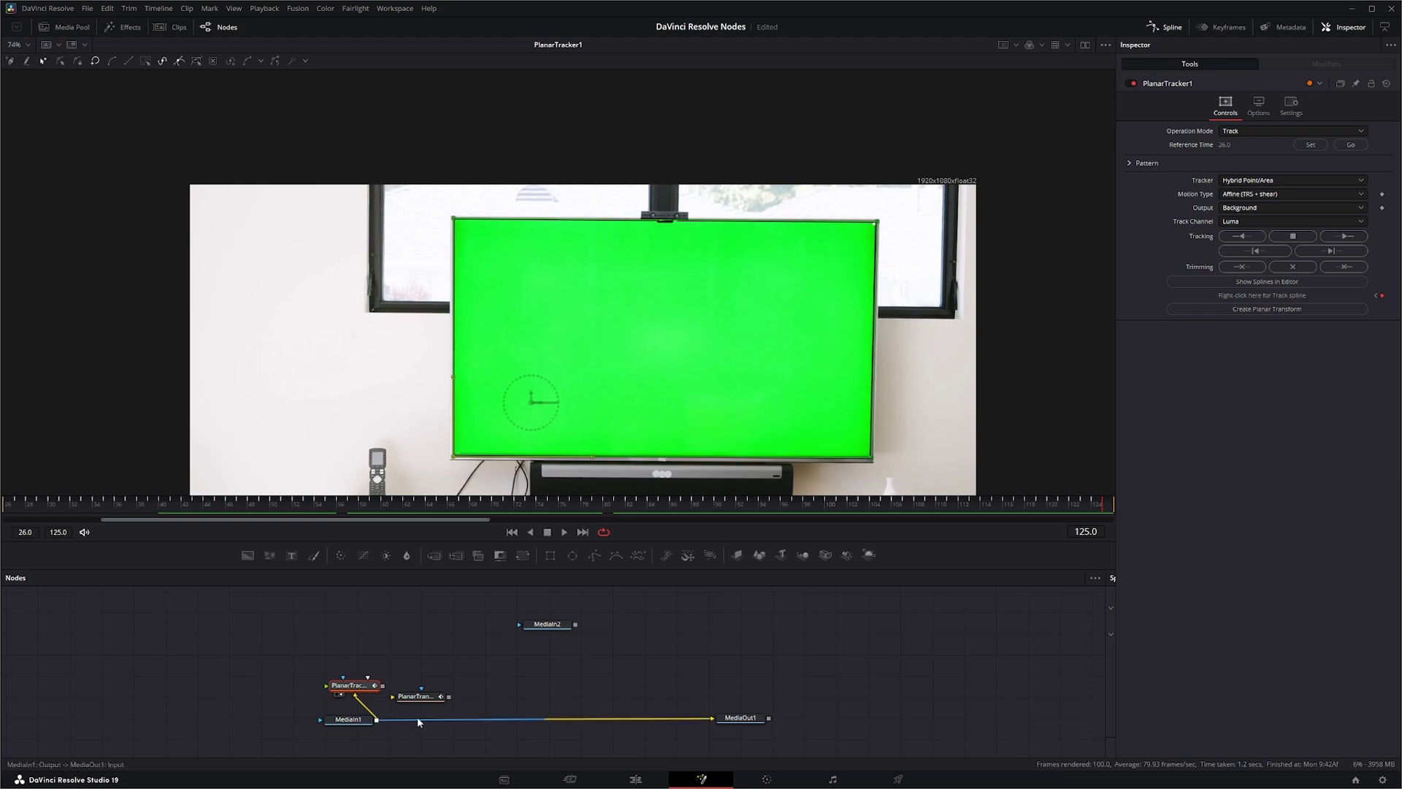
left_click_drag(431, 696, 570, 686)
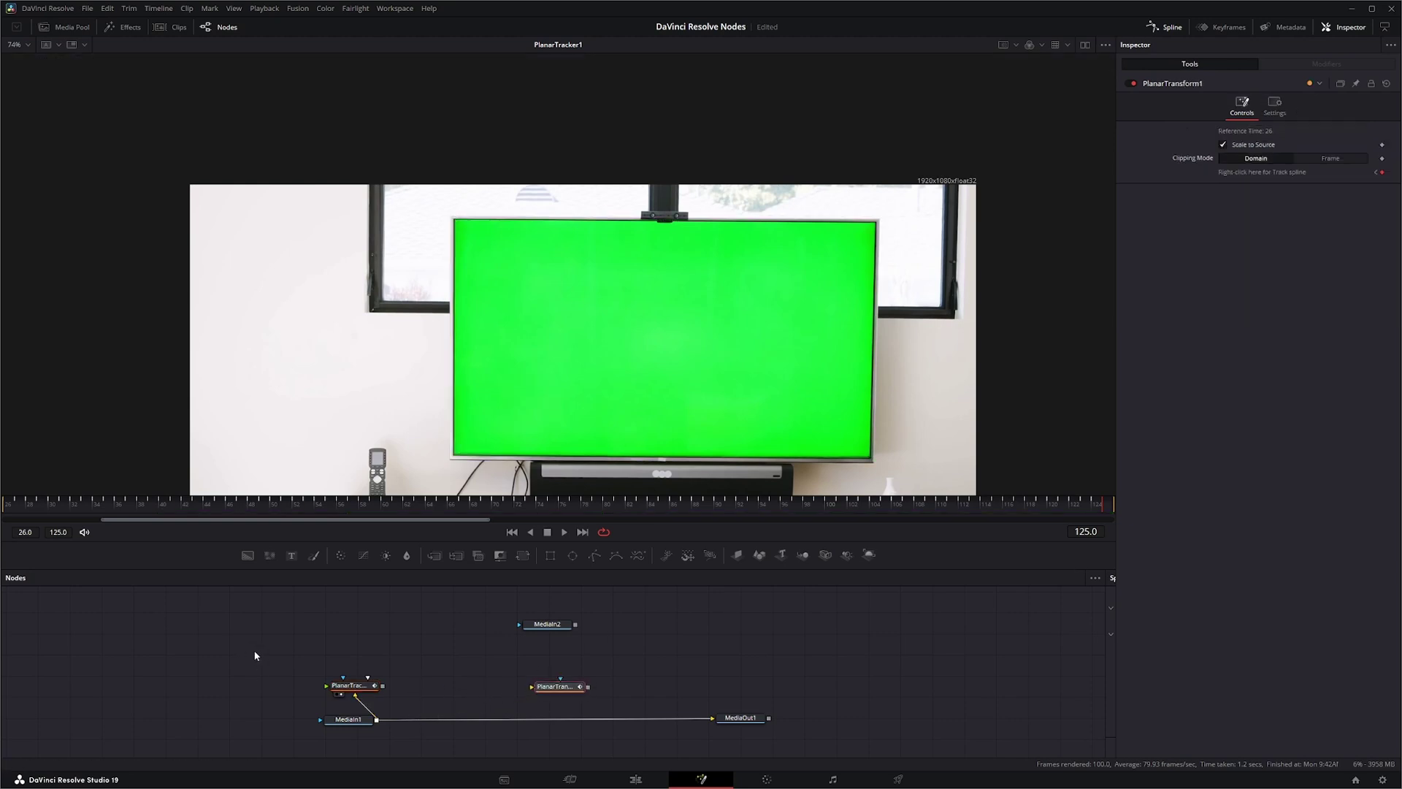
left_click_drag(245, 647, 425, 699)
key("Delete")
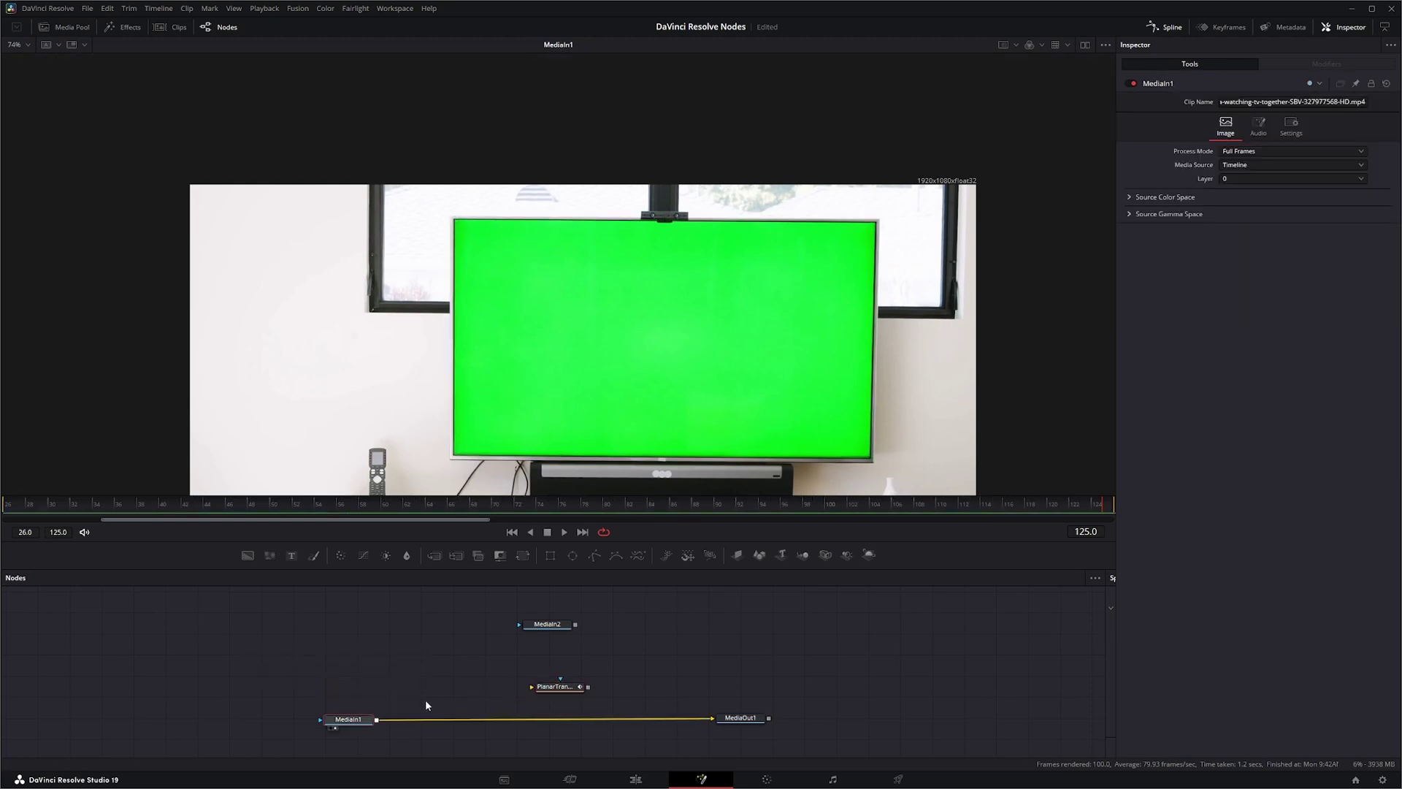
Move the Planar Transform node aside and insert a Merge node between MediaIn1 and MediaOut1.
left_click_drag(577, 695, 645, 679)
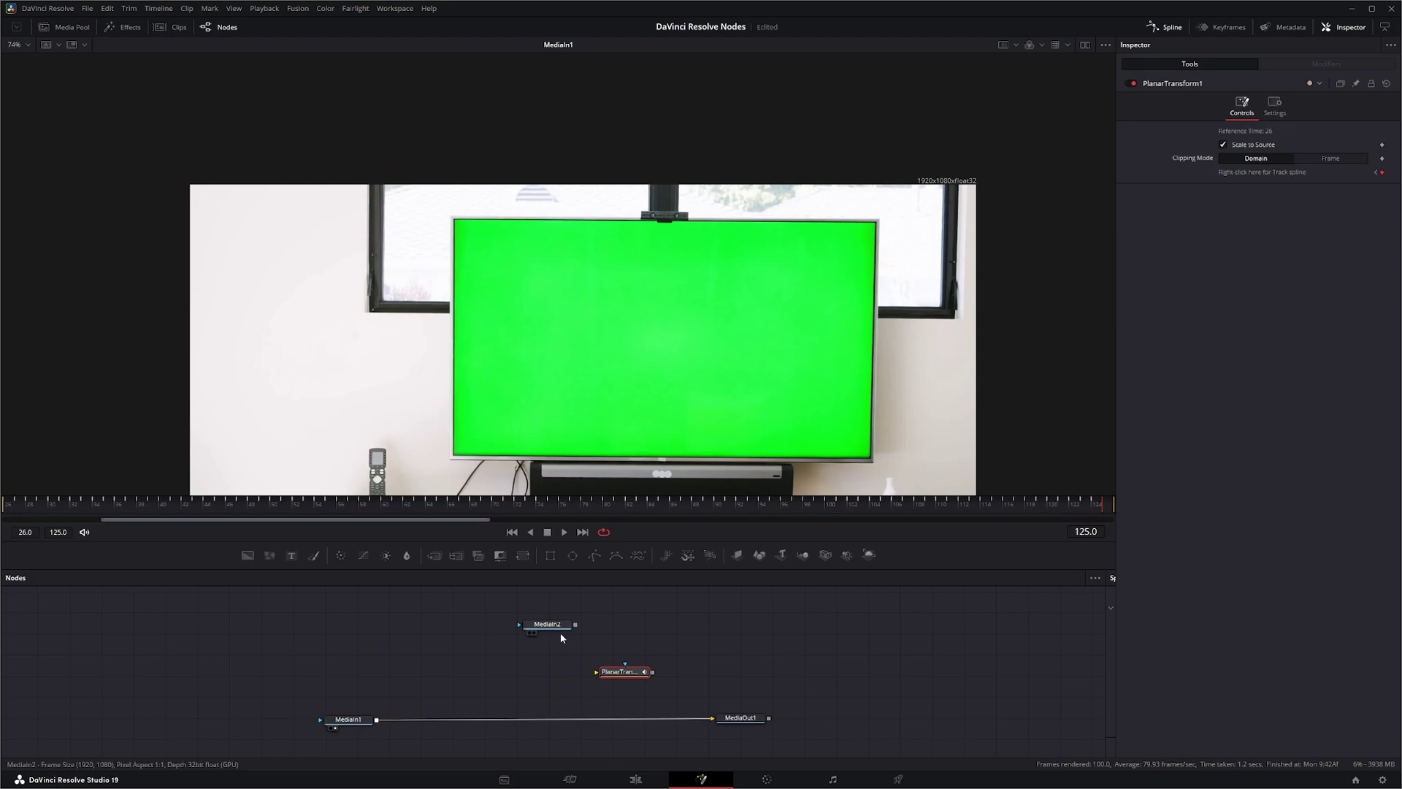
left_click_drag(549, 630, 550, 622)
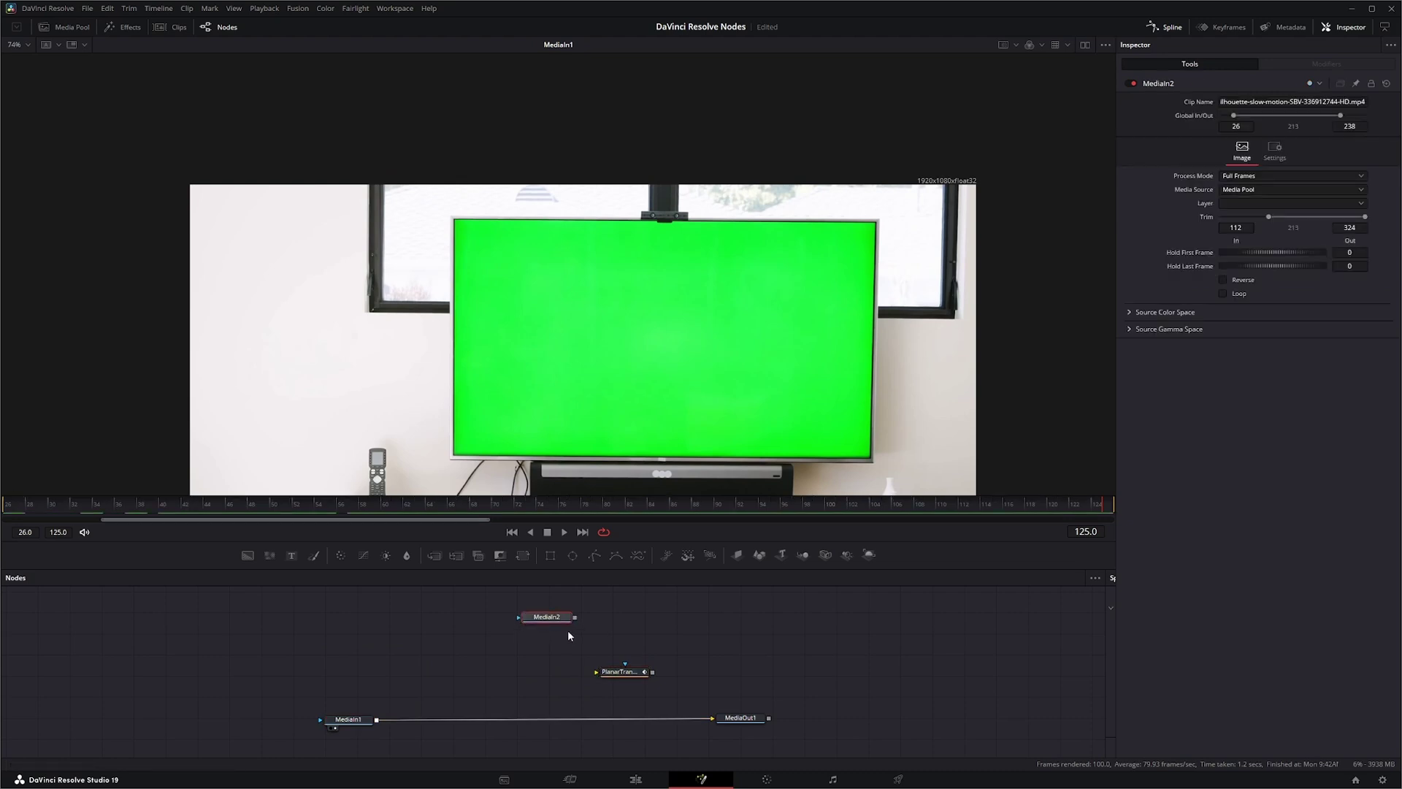
left_click_drag(434, 555, 545, 723)
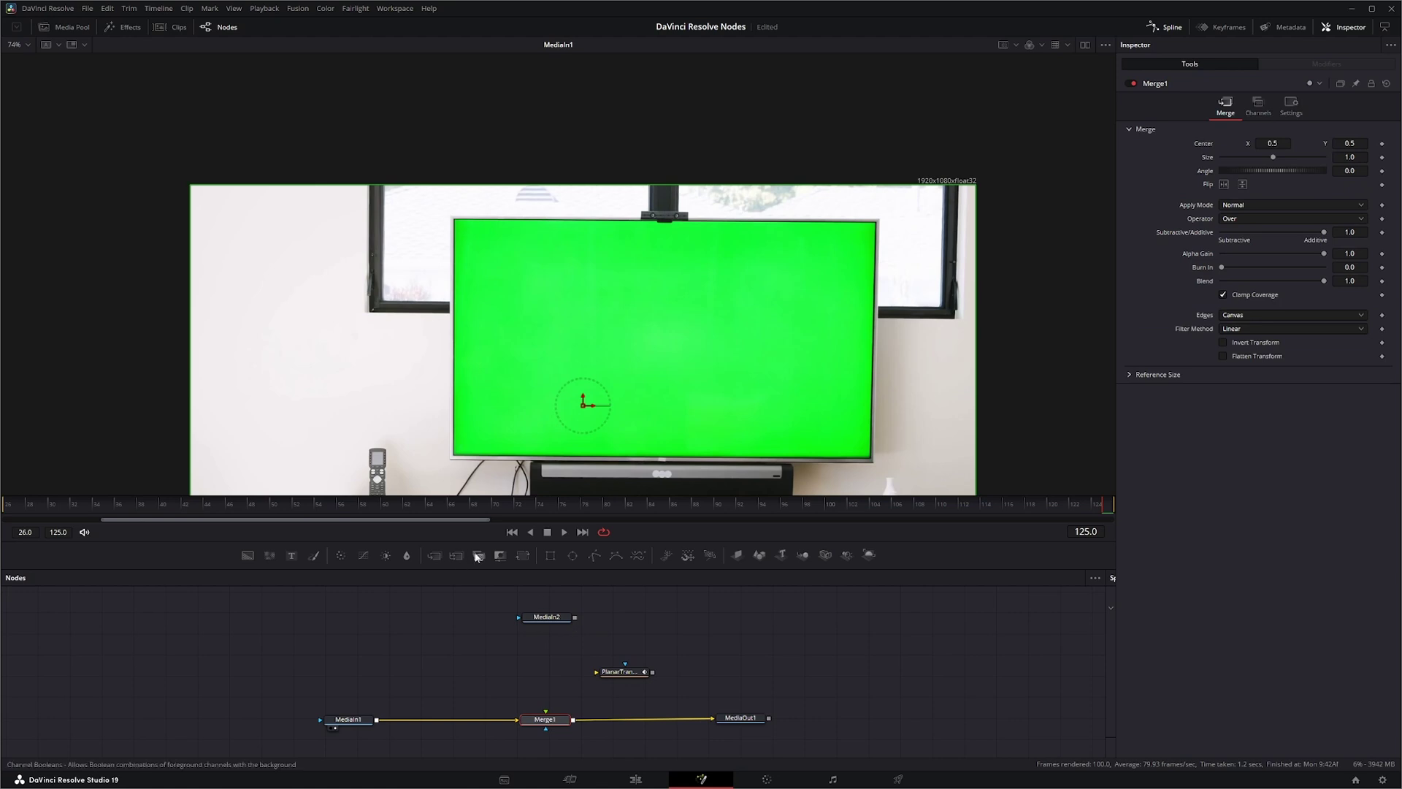
Add a Corner Positioner node after MediaIn2 and place it directly below MediaIn2.
left_click(550, 619)
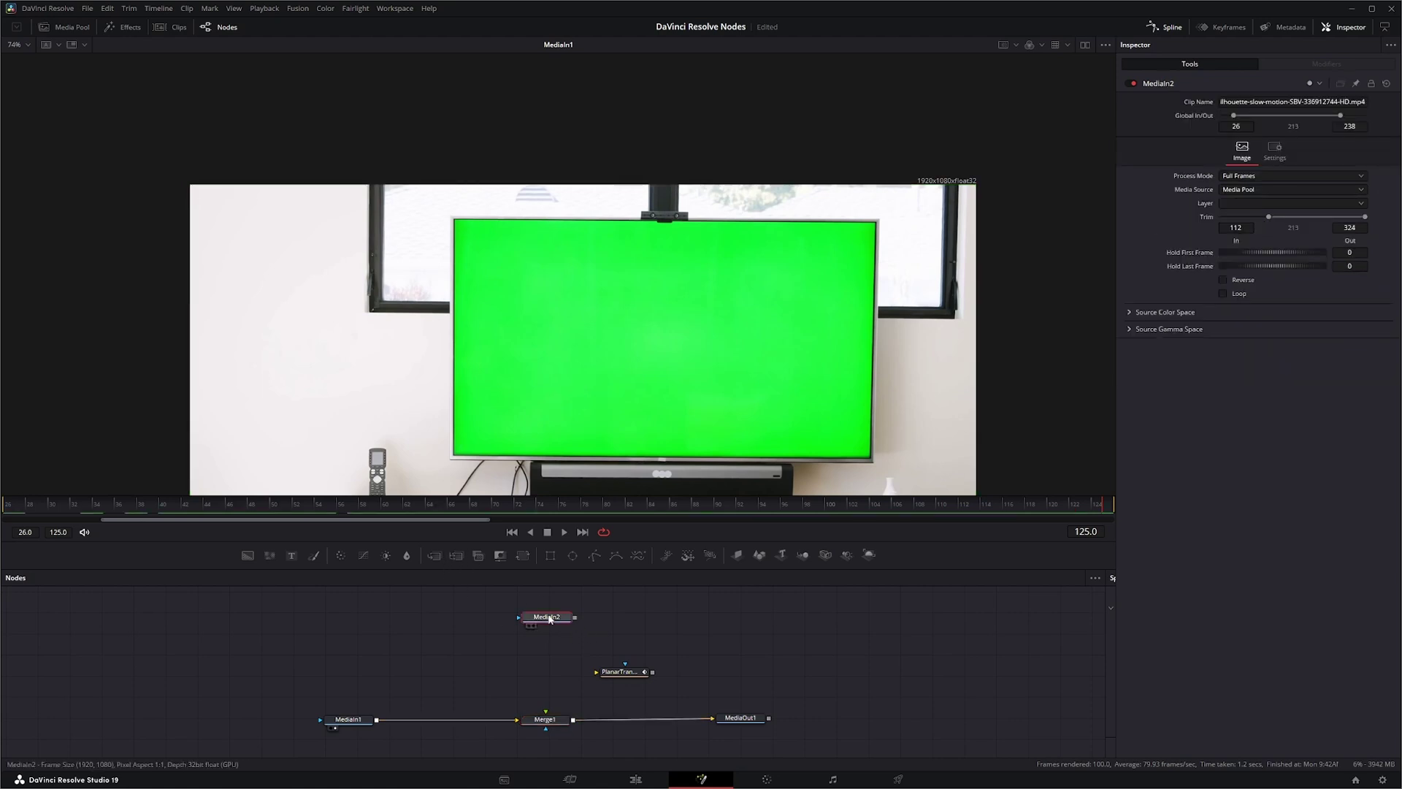
key("shift+space")
type("plana")
key("BackSpace")
key("BackSpace")
key("BackSpace")
key("BackSpace")
key("BackSpace")
type("cor")
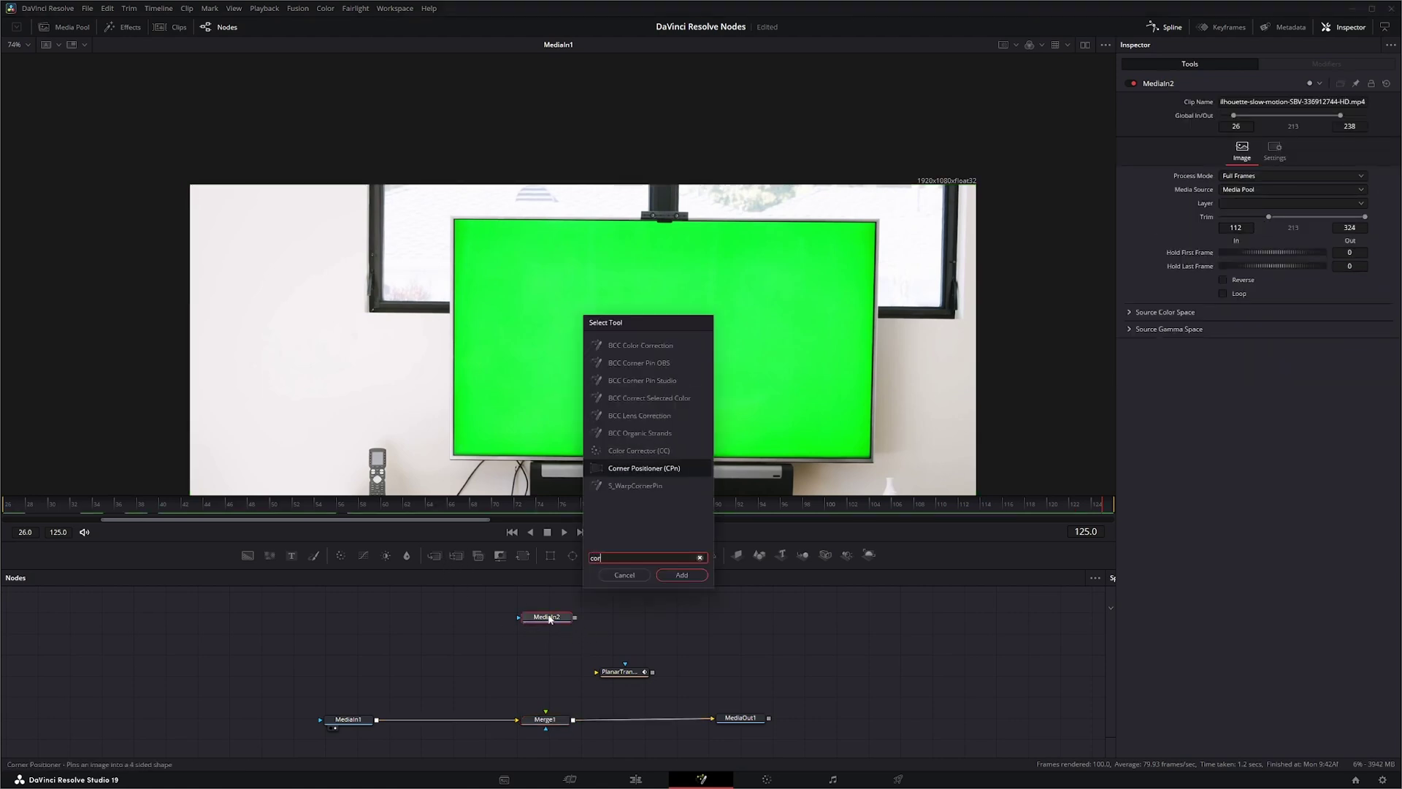
key("Return")
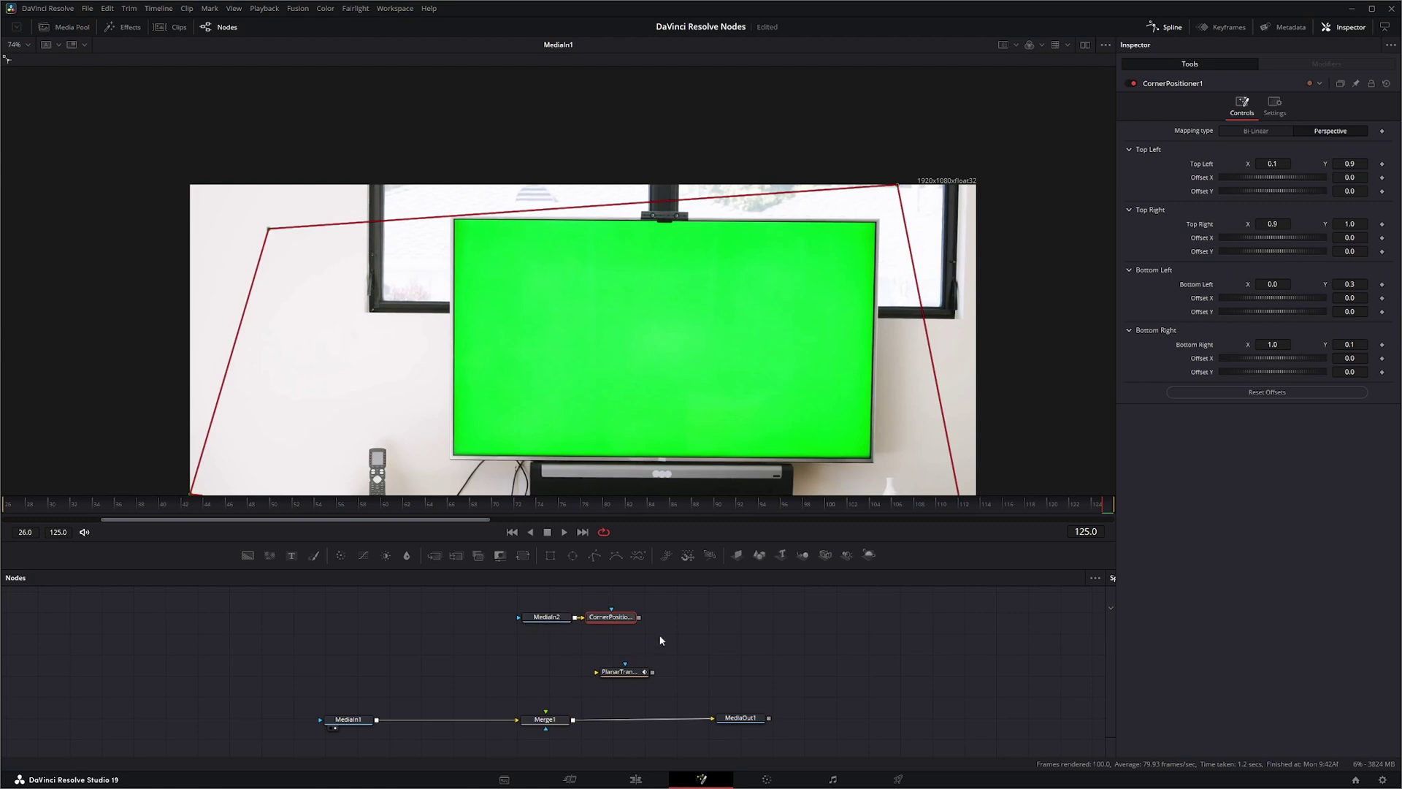
left_click_drag(611, 617, 546, 650)
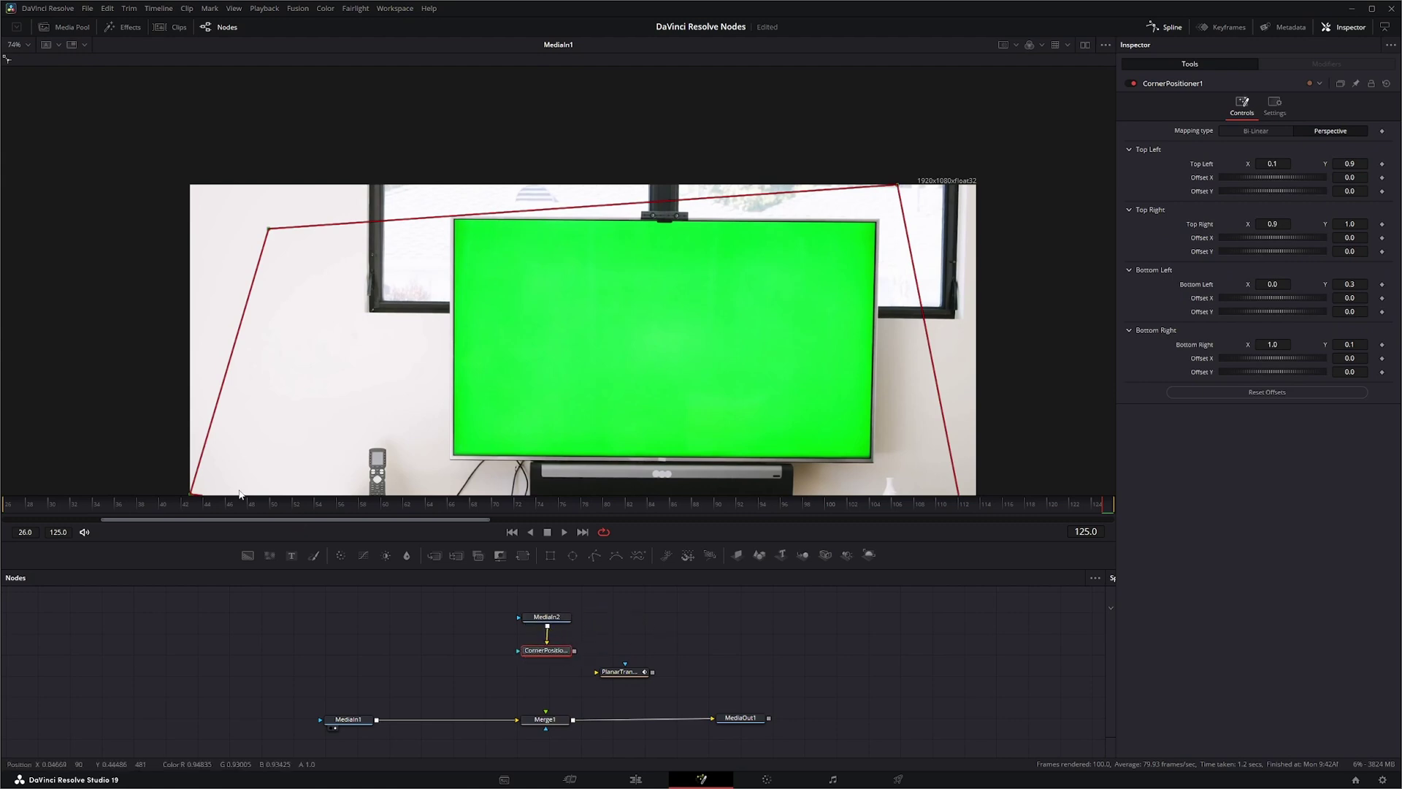
Roughly pin the Corner Positioner's four corners to the corners of the green TV screen at frame 125.
left_click_drag(192, 494, 457, 459)
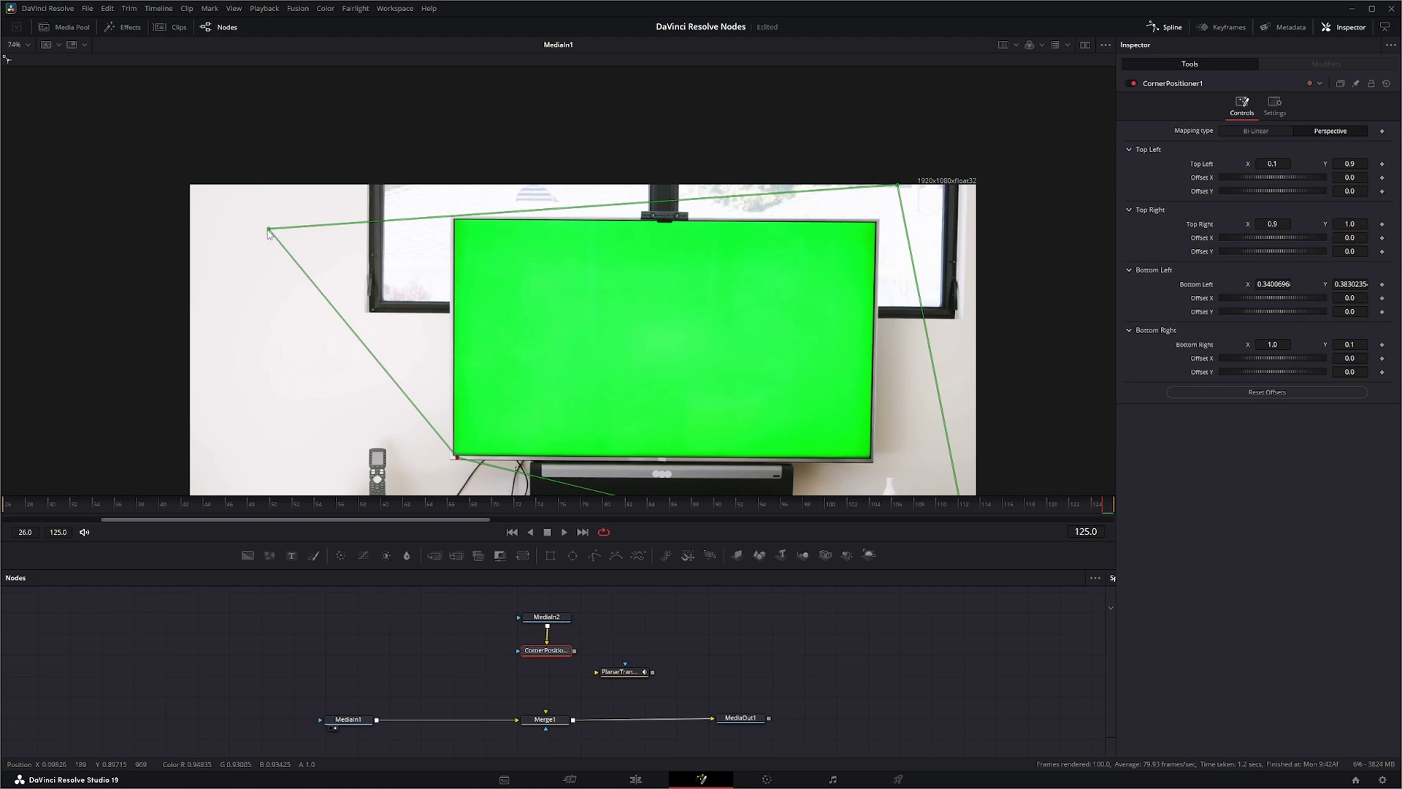
left_click_drag(269, 230, 455, 218)
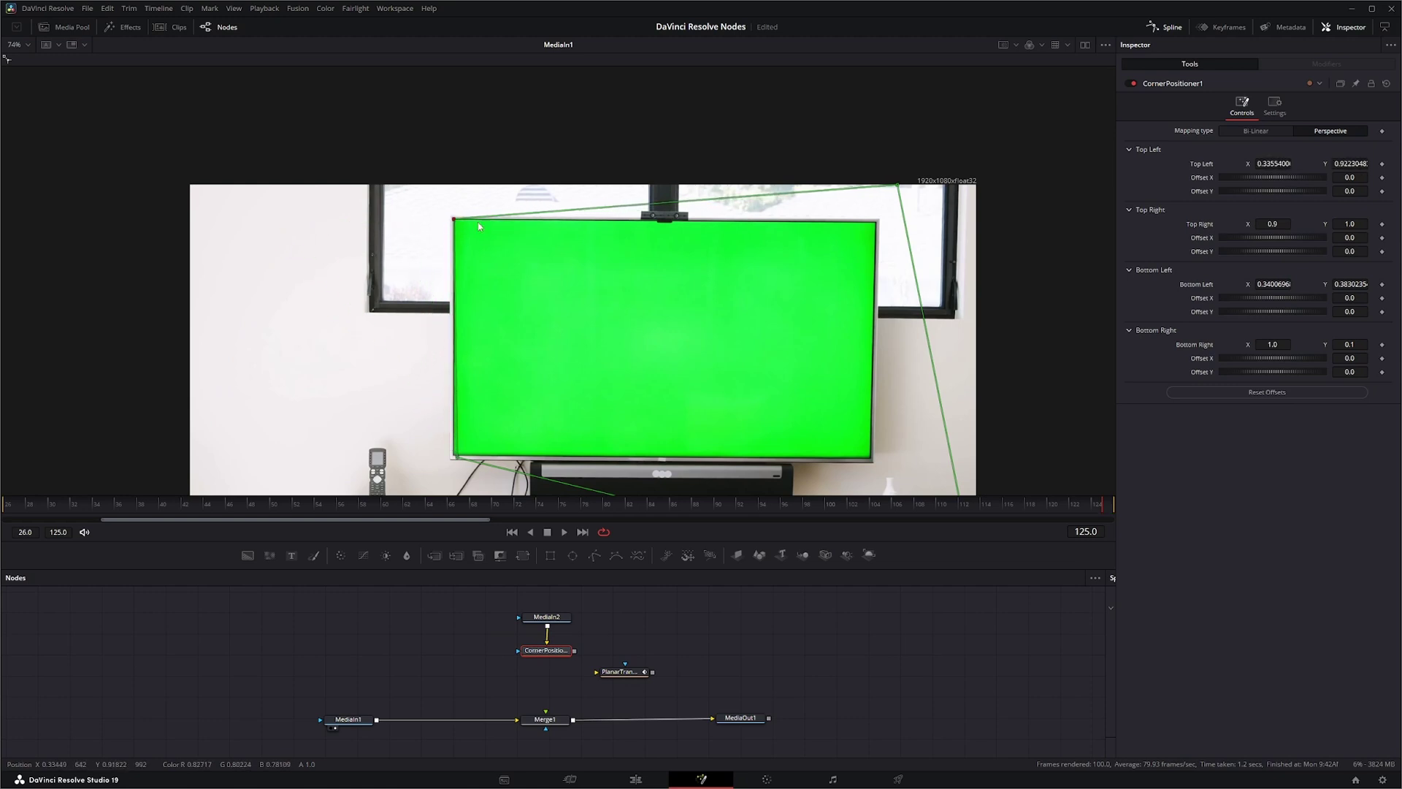
left_click_drag(900, 189, 875, 222)
scroll(869, 367, "down", 2)
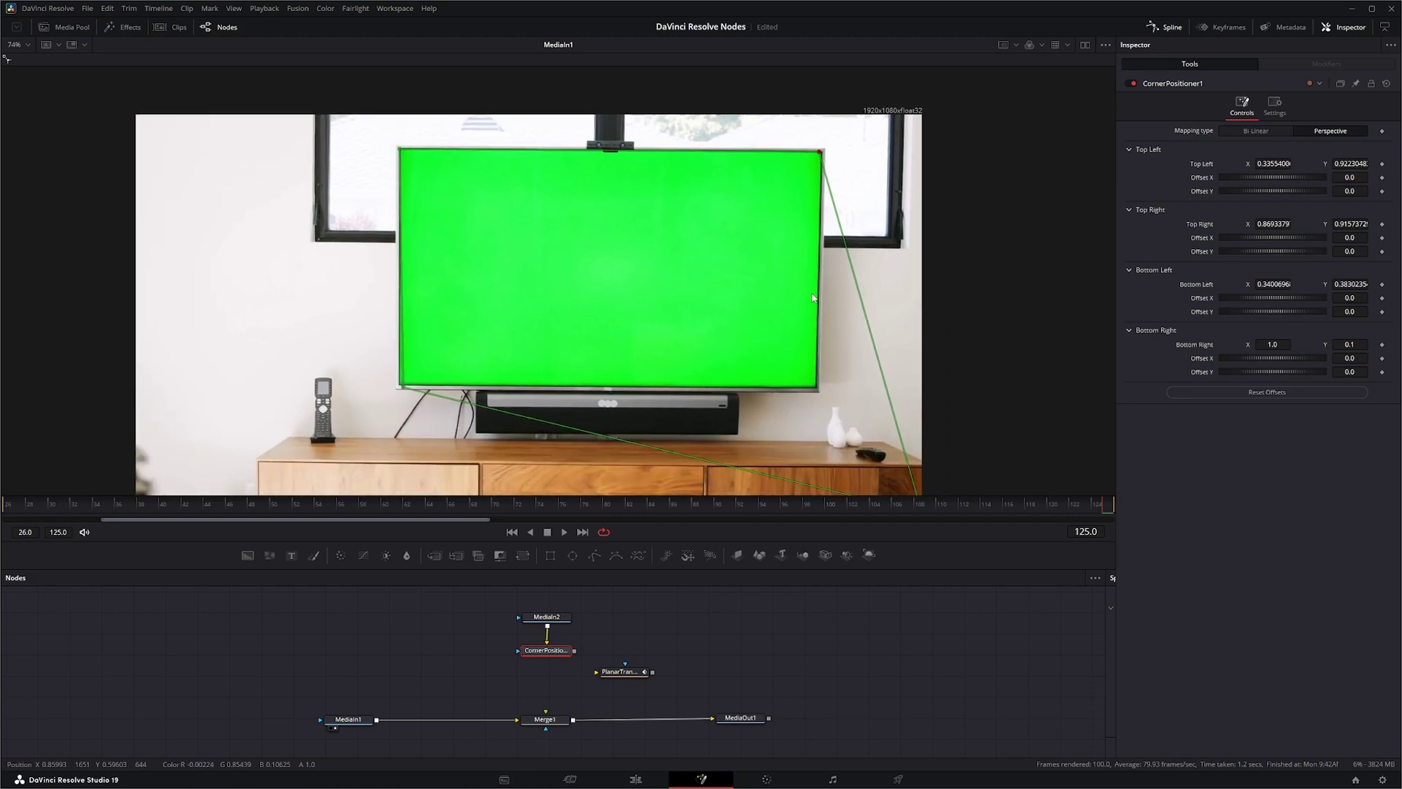
scroll(867, 358, "down", 2)
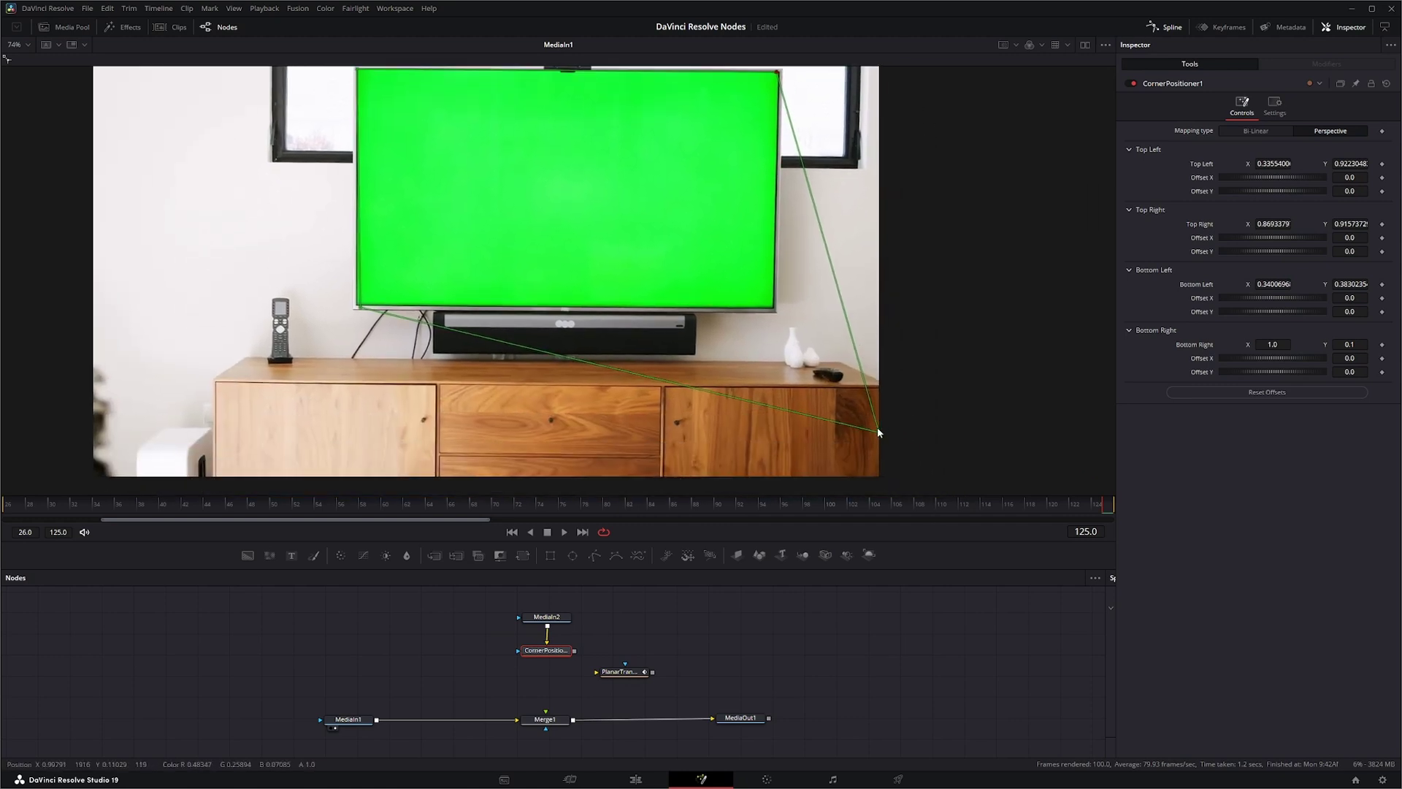
left_click_drag(880, 433, 766, 311)
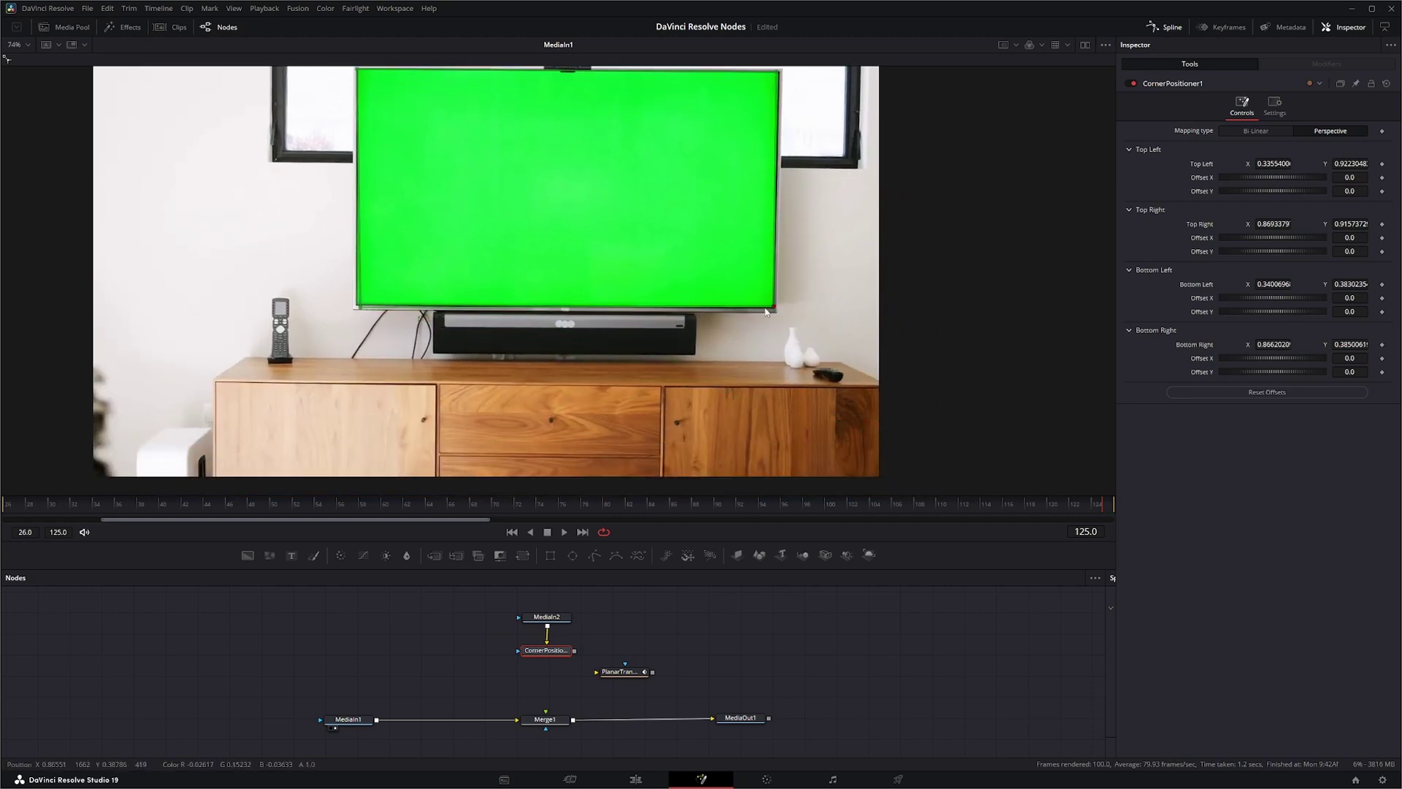
Refine the pinned bottom-left corner to about 0.335, 0.387 and the top-left corner to about 0.336, 0.922.
scroll(357, 301, "up", 5)
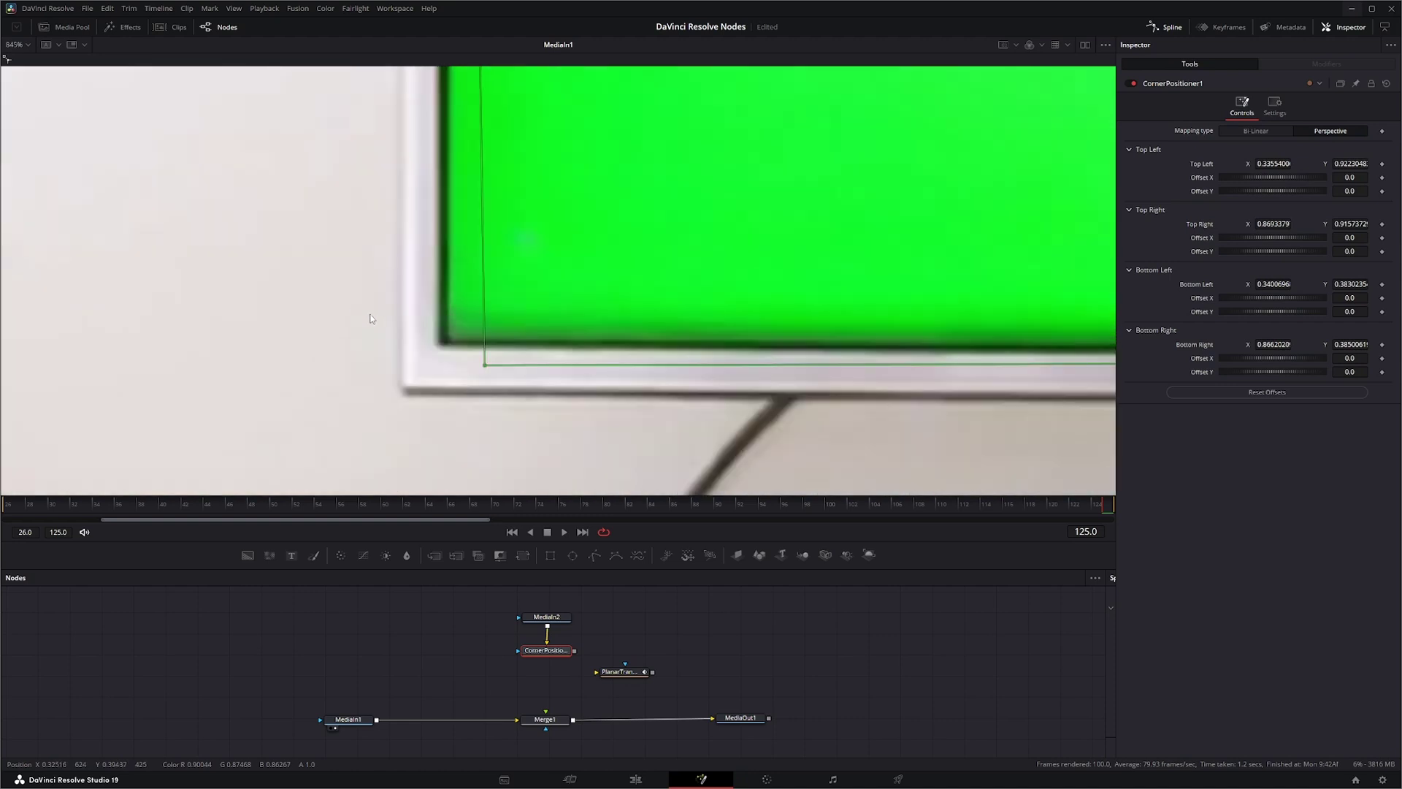
left_click_drag(530, 387, 472, 356)
scroll(471, 356, "up", 1)
scroll(472, 357, "down", 5)
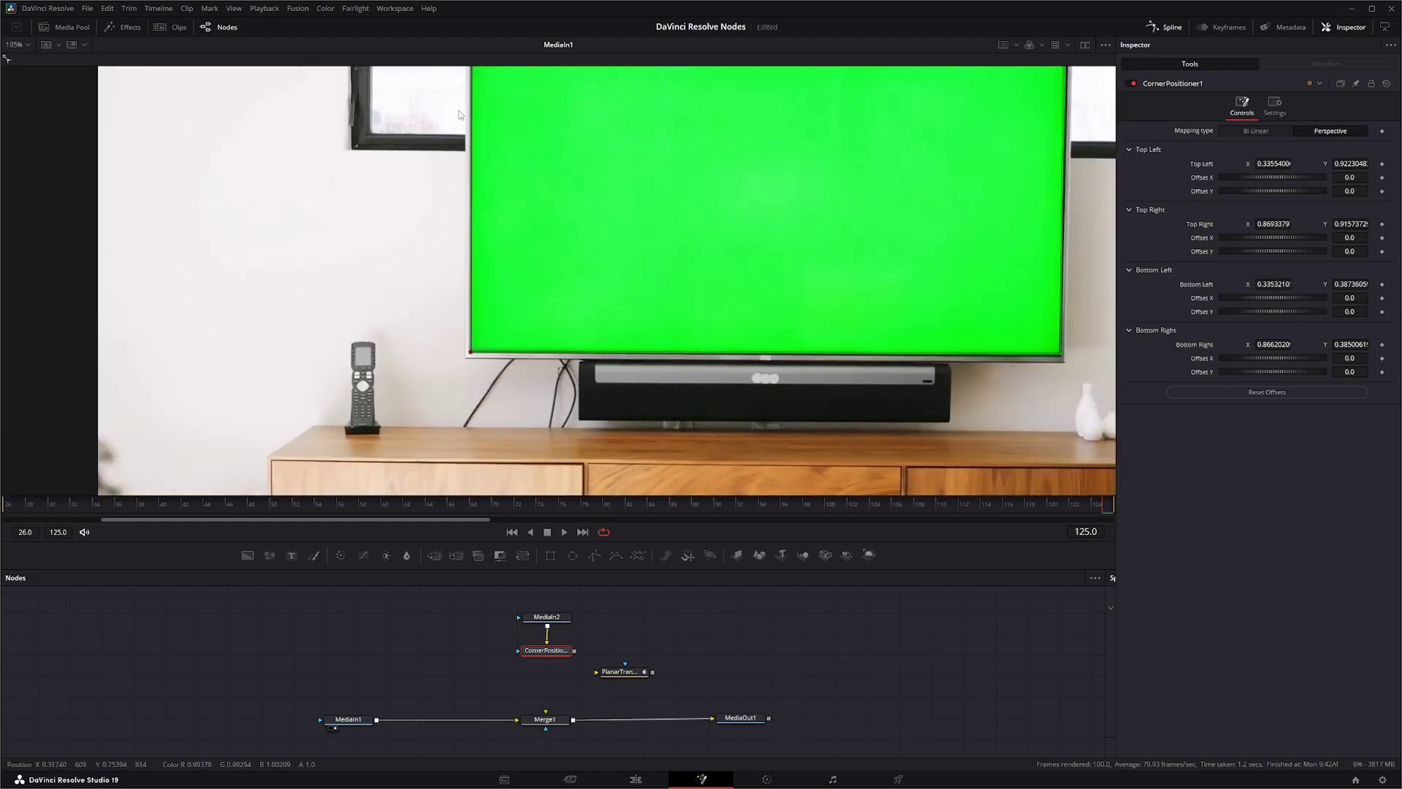
scroll(483, 223, "up", 8)
scroll(514, 251, "up", 3)
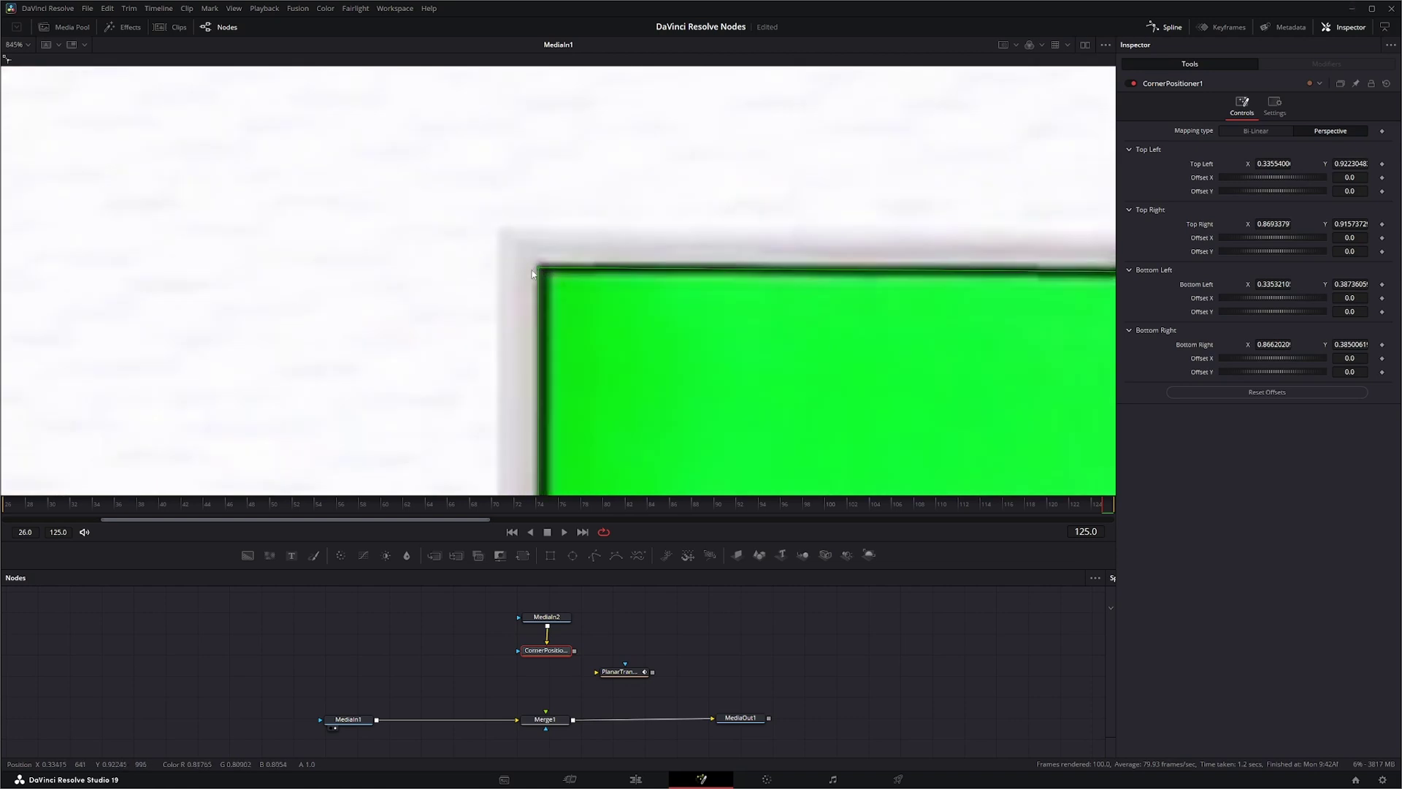
left_click_drag(540, 269, 546, 268)
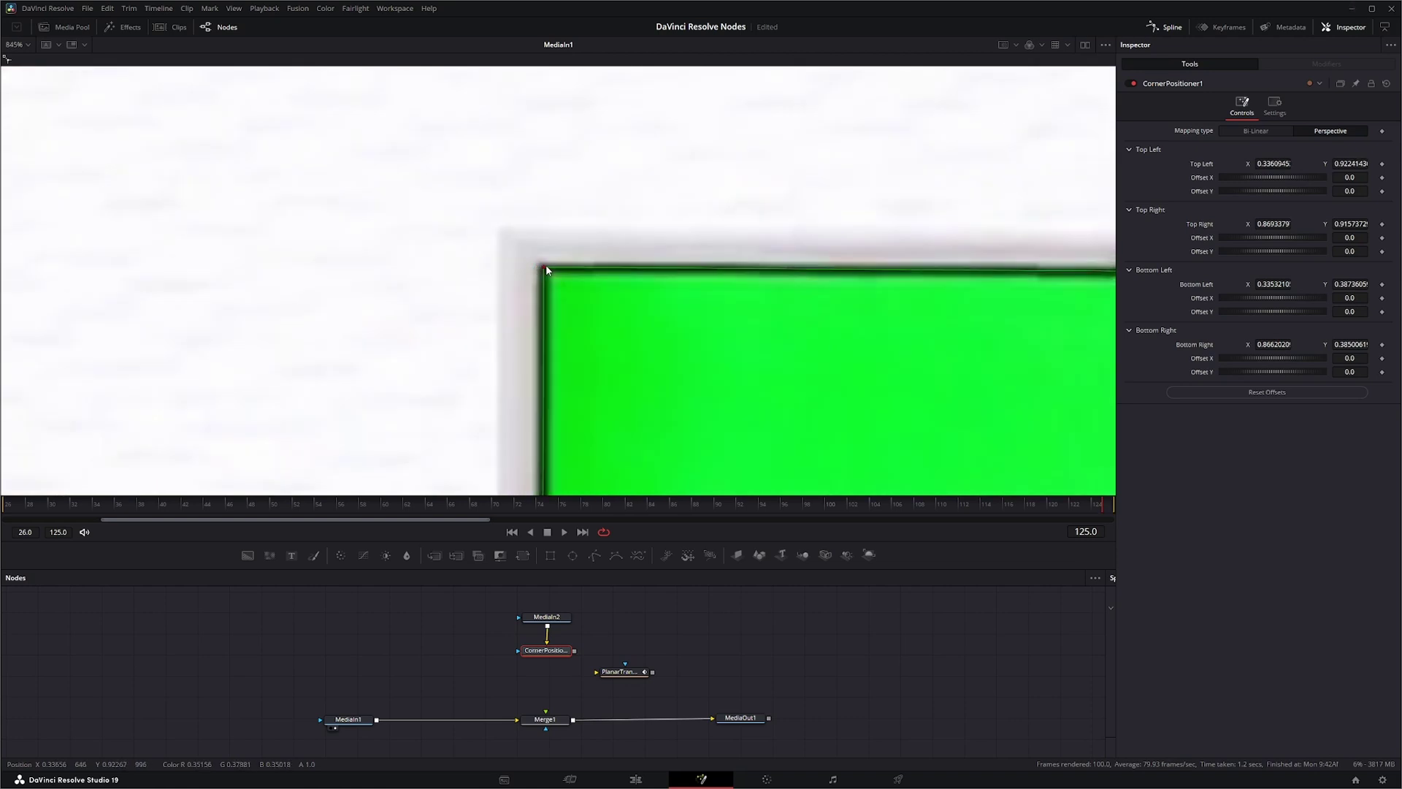
Refine the pinned top-right corner to about 0.873, 0.915 and the bottom-right corner to about 0.866, 0.381.
scroll(657, 332, "down", 10)
scroll(1003, 307, "up", 9)
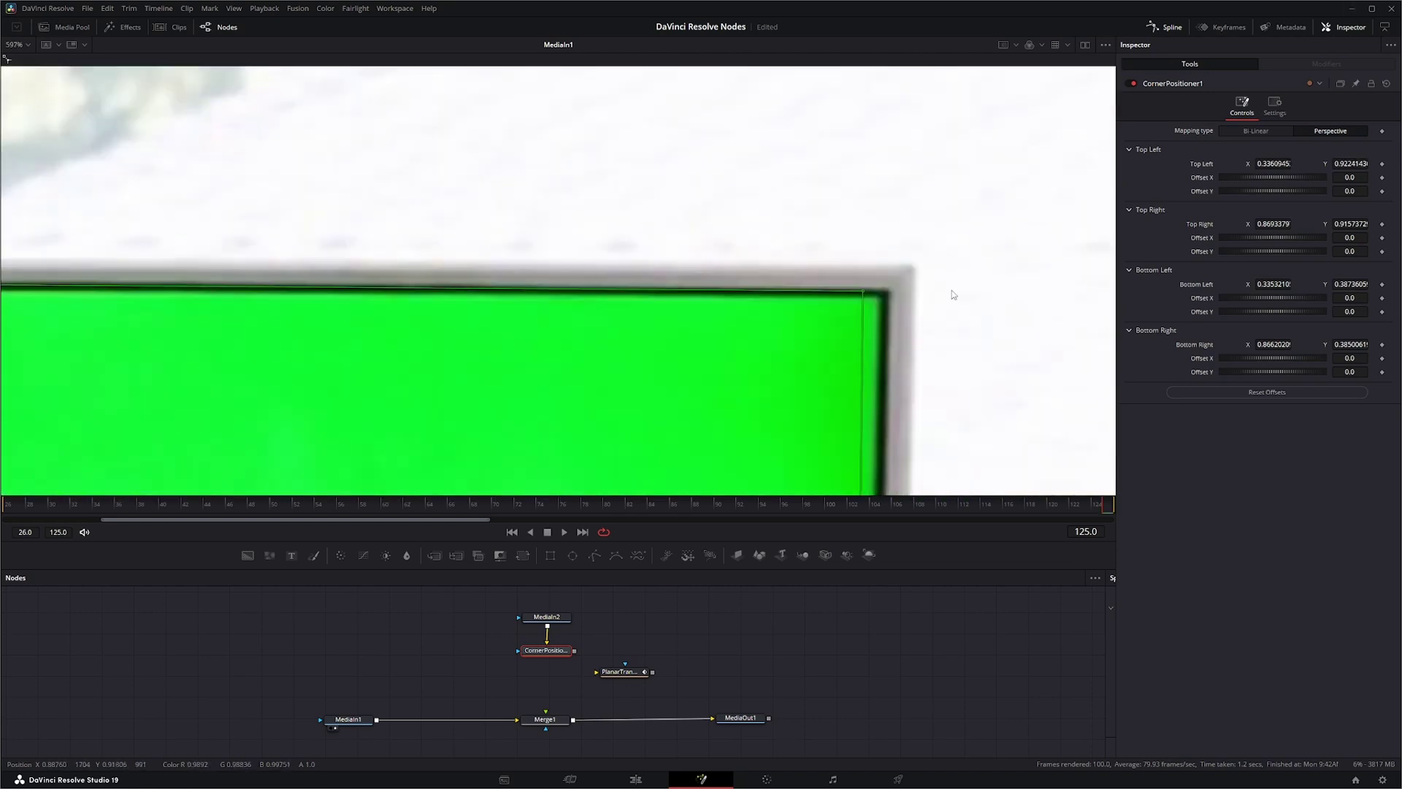
left_click_drag(868, 298, 886, 295)
scroll(886, 295, "down", 9)
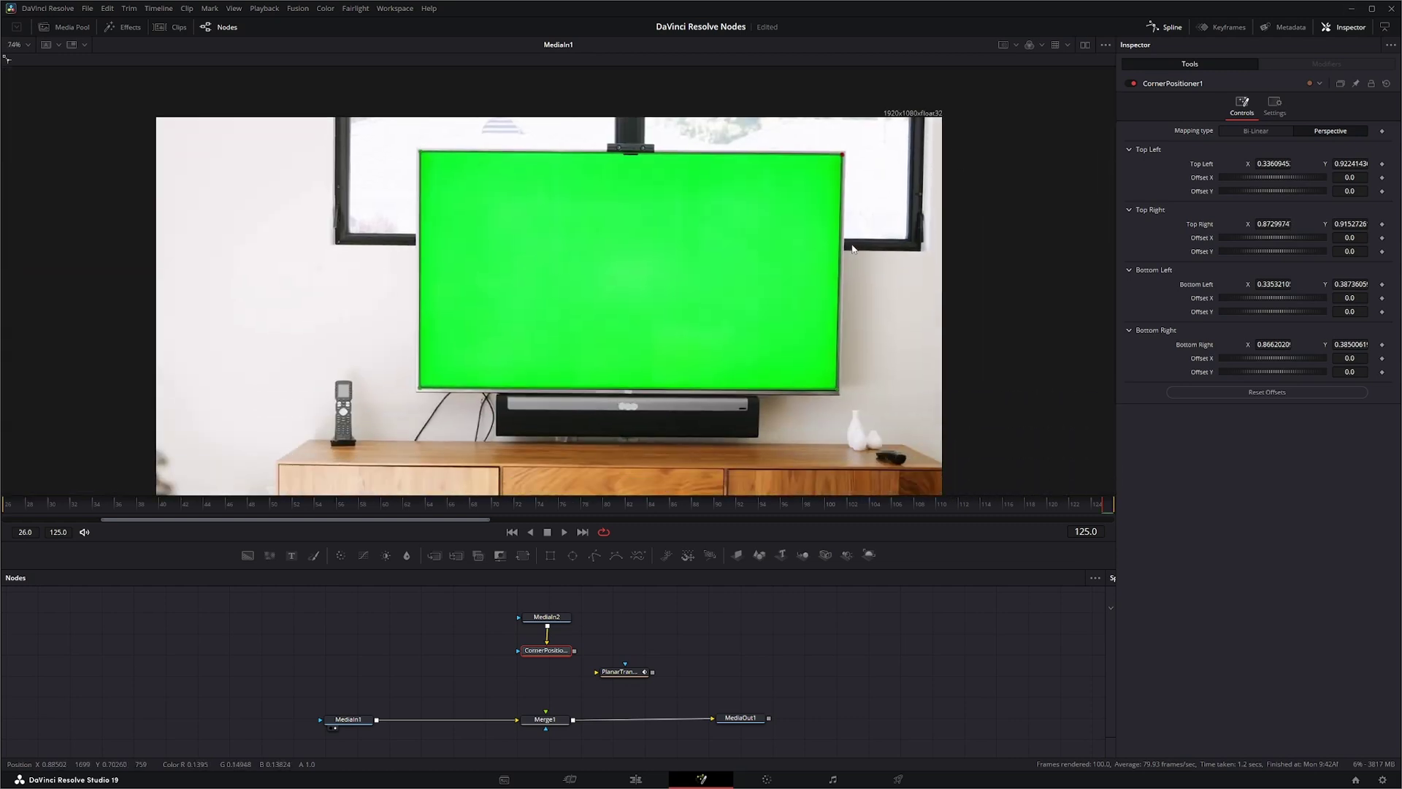
scroll(832, 376, "up", 9)
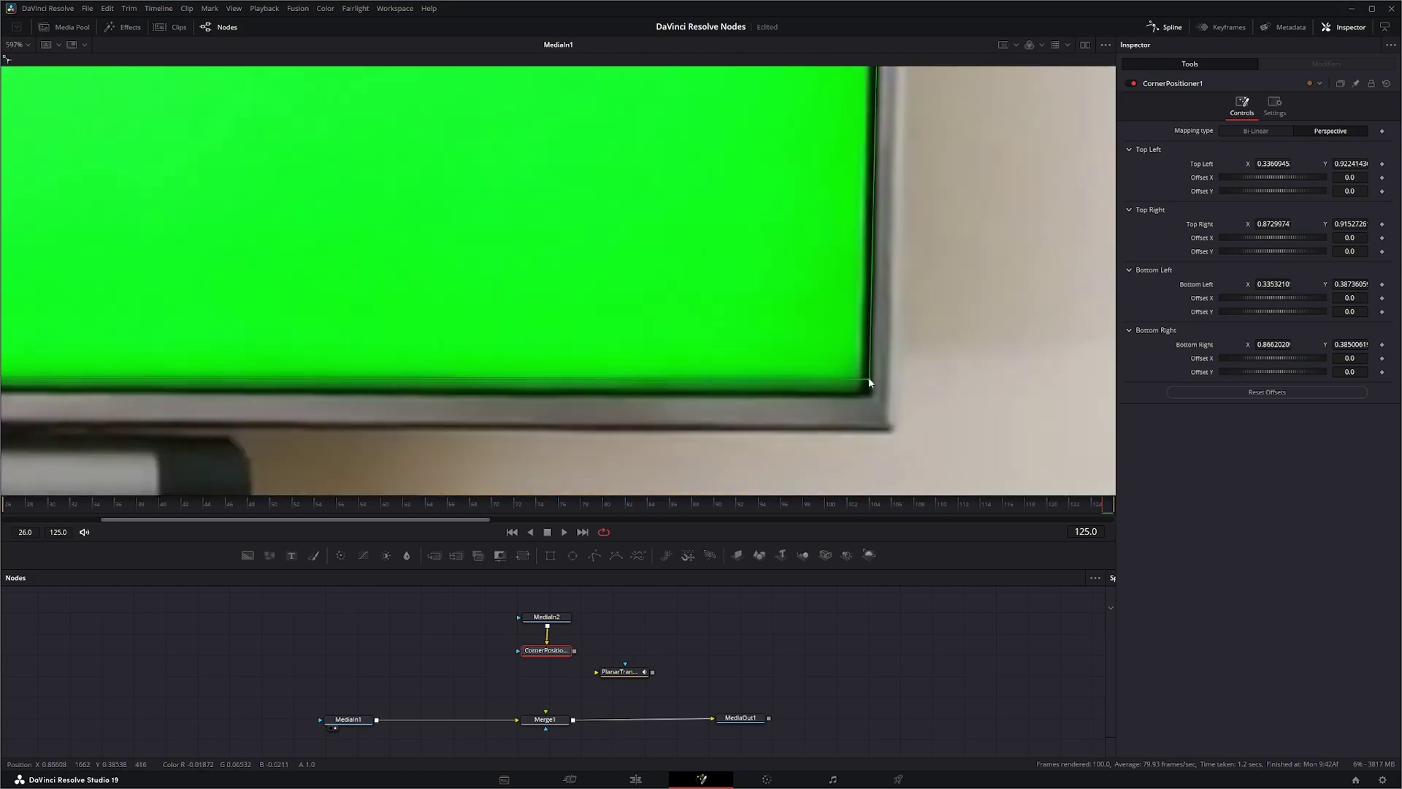
left_click_drag(869, 378, 868, 398)
scroll(868, 399, "down", 9)
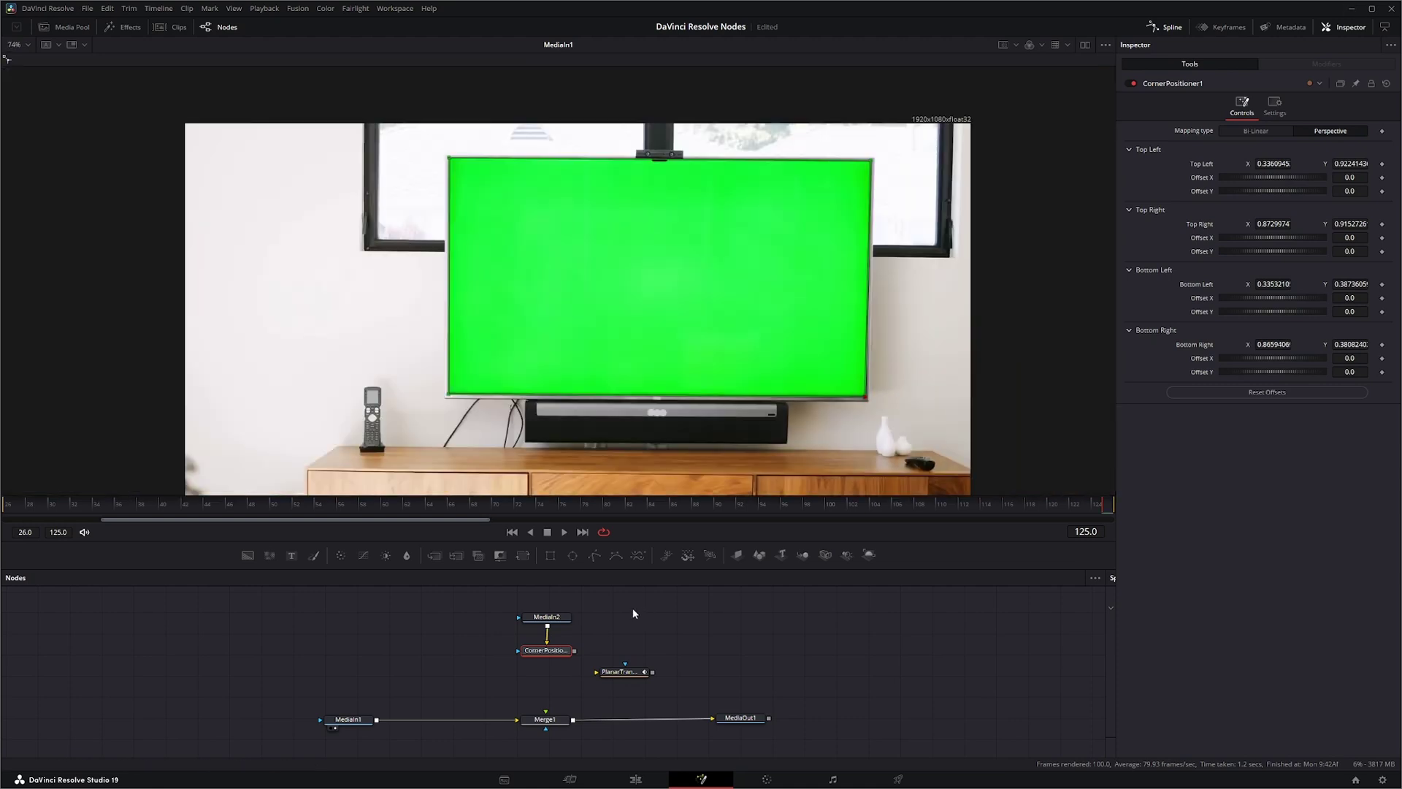
Route the Corner Positioner through the Planar Transform into Merge1's foreground, then show MediaOut1 in the viewer and play the composite.
left_click_drag(574, 652, 549, 721)
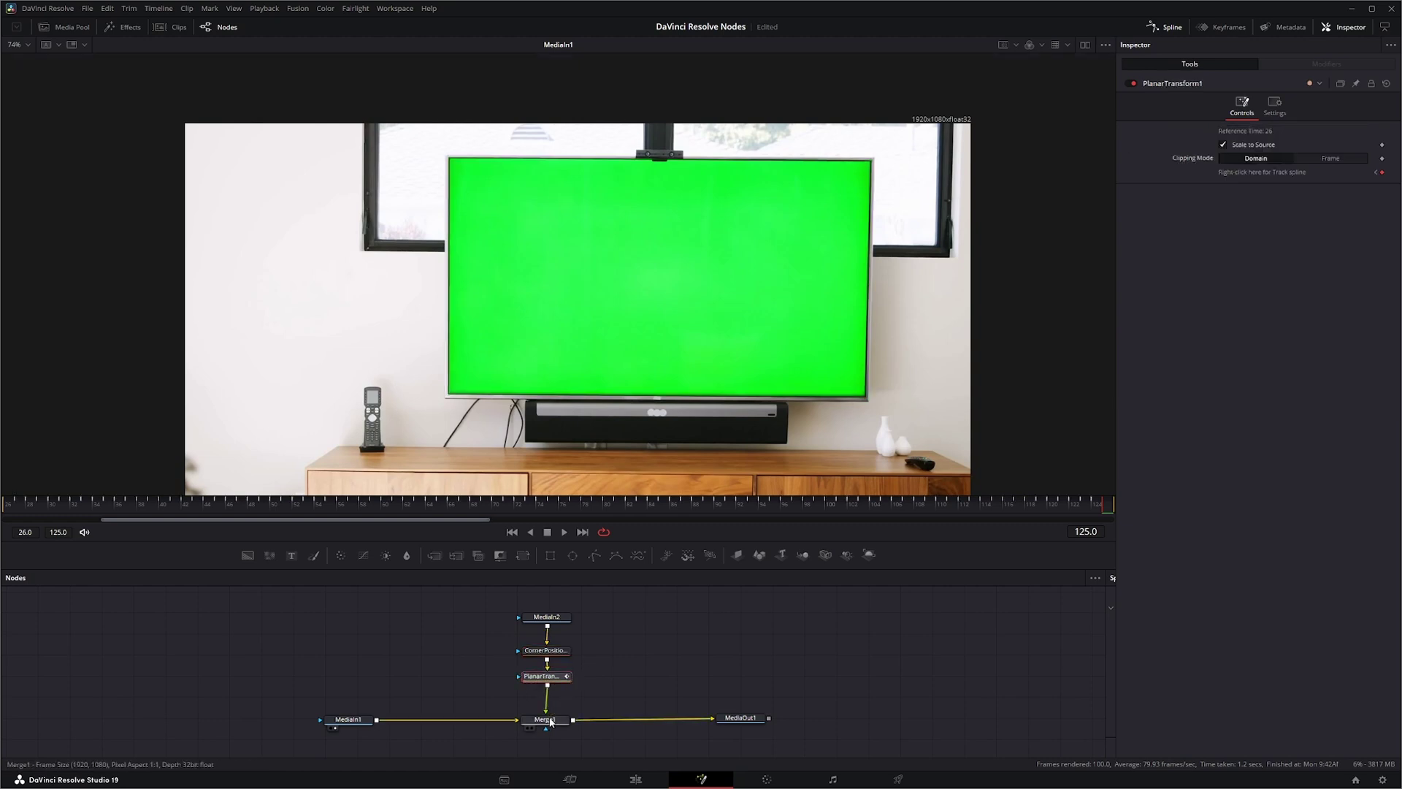
left_click_drag(740, 717, 670, 393)
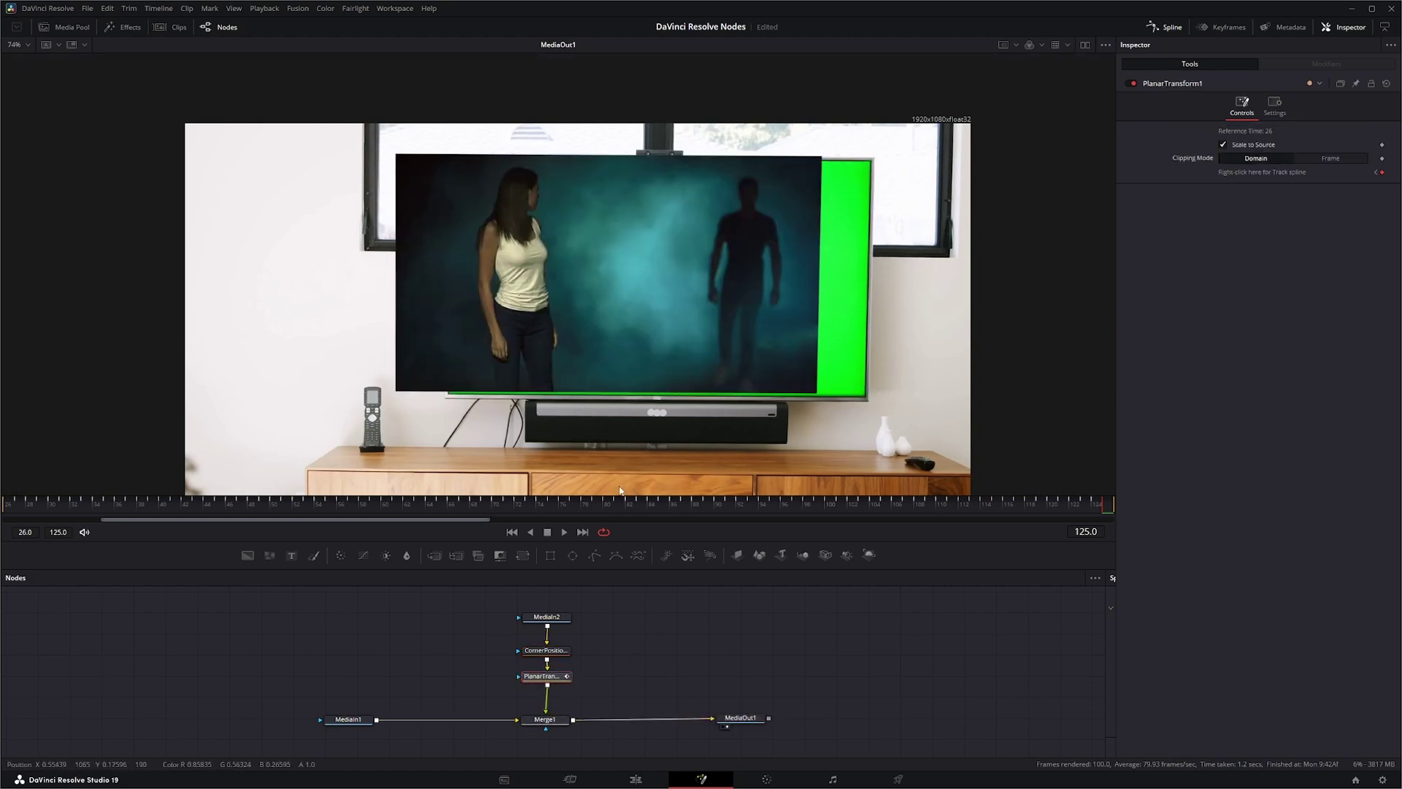
key("space")
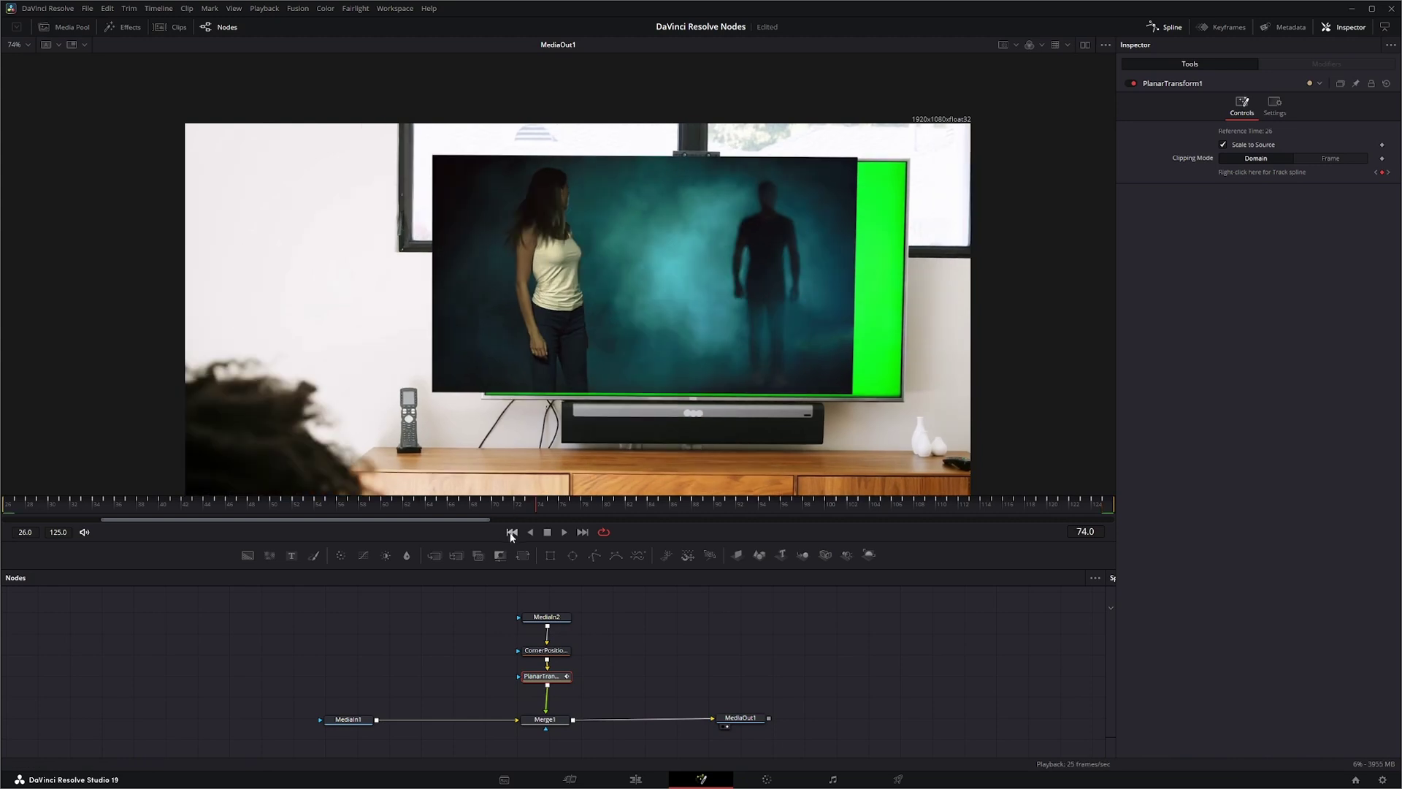
Roughly re-pin the Corner Positioner's four corners to the corners of the TV screen at frame 26.
left_click(555, 652)
scroll(452, 389, "up", 3)
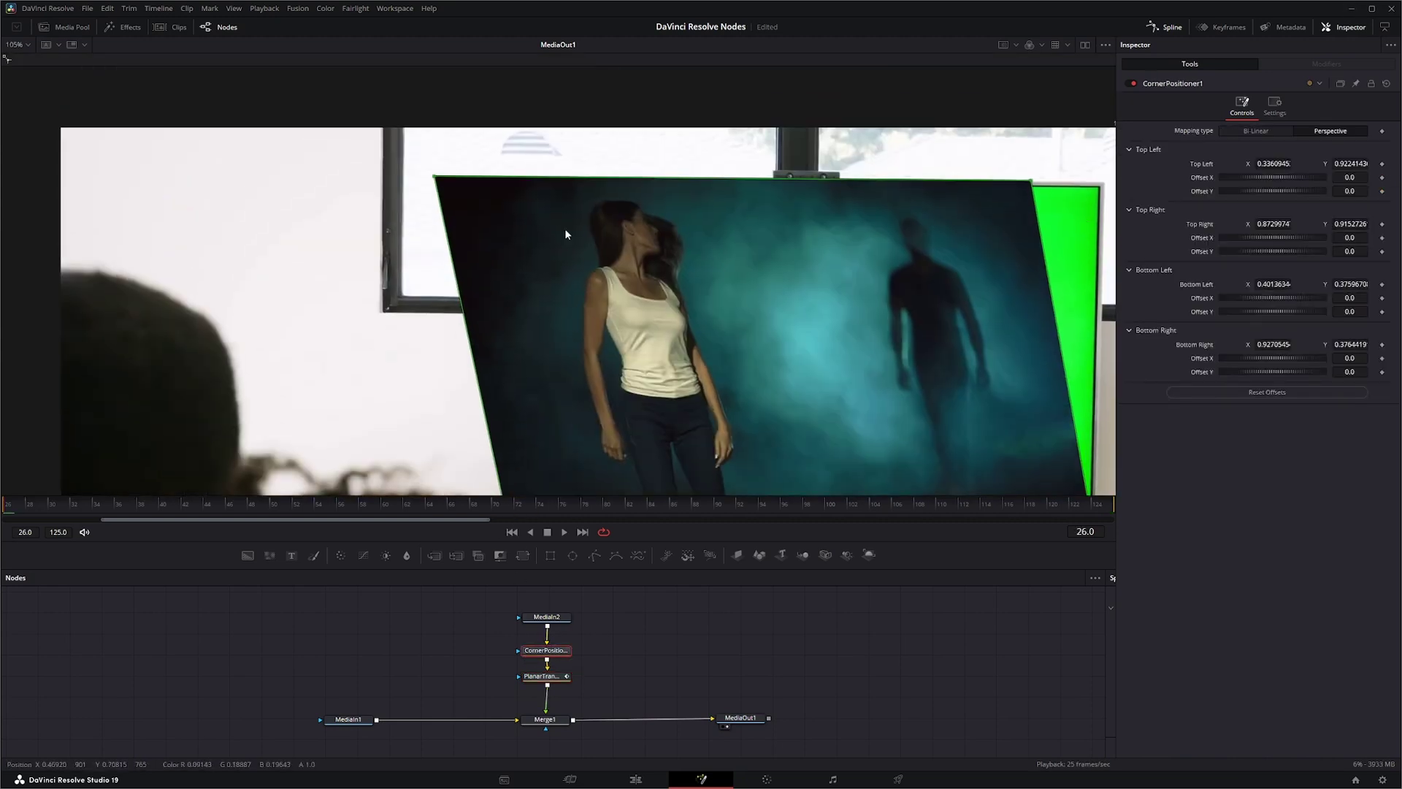
left_click_drag(1110, 185, 1101, 183)
left_click_drag(434, 175, 506, 179)
Refine the Corner Positioner's top-left corner to about 0.403, 0.915 and its top-right corner to about 0.936, 0.905.
scroll(505, 179, "up", 5)
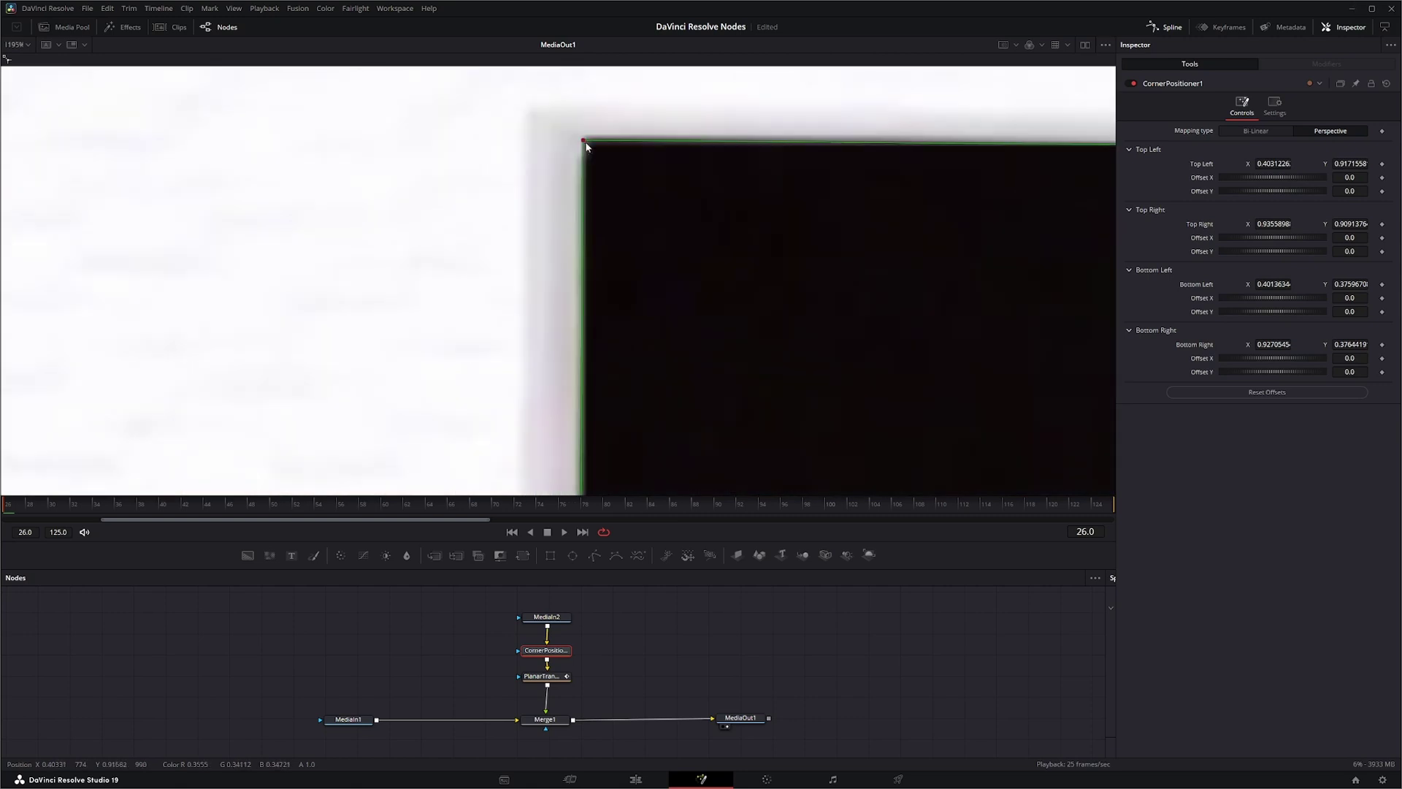
left_click_drag(585, 141, 585, 163)
scroll(586, 220, "down", 3)
scroll(845, 284, "up", 6)
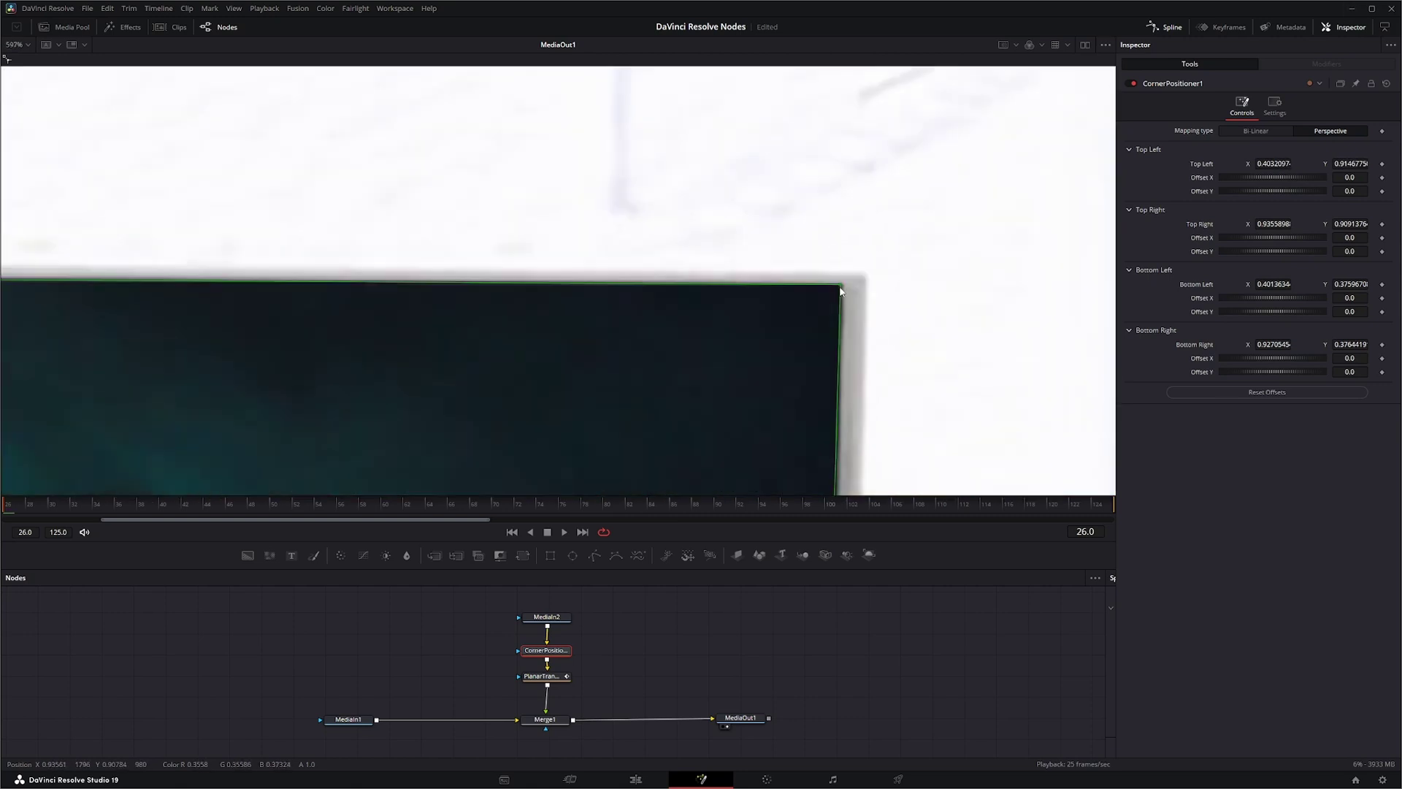
left_click_drag(844, 283, 841, 301)
scroll(841, 302, "down", 6)
Refine the Corner Positioner's bottom-right corner to about 0.928, 0.376 and its bottom-left corner to about 0.402, 0.380.
scroll(882, 360, "up", 6)
left_click_drag(882, 360, 886, 363)
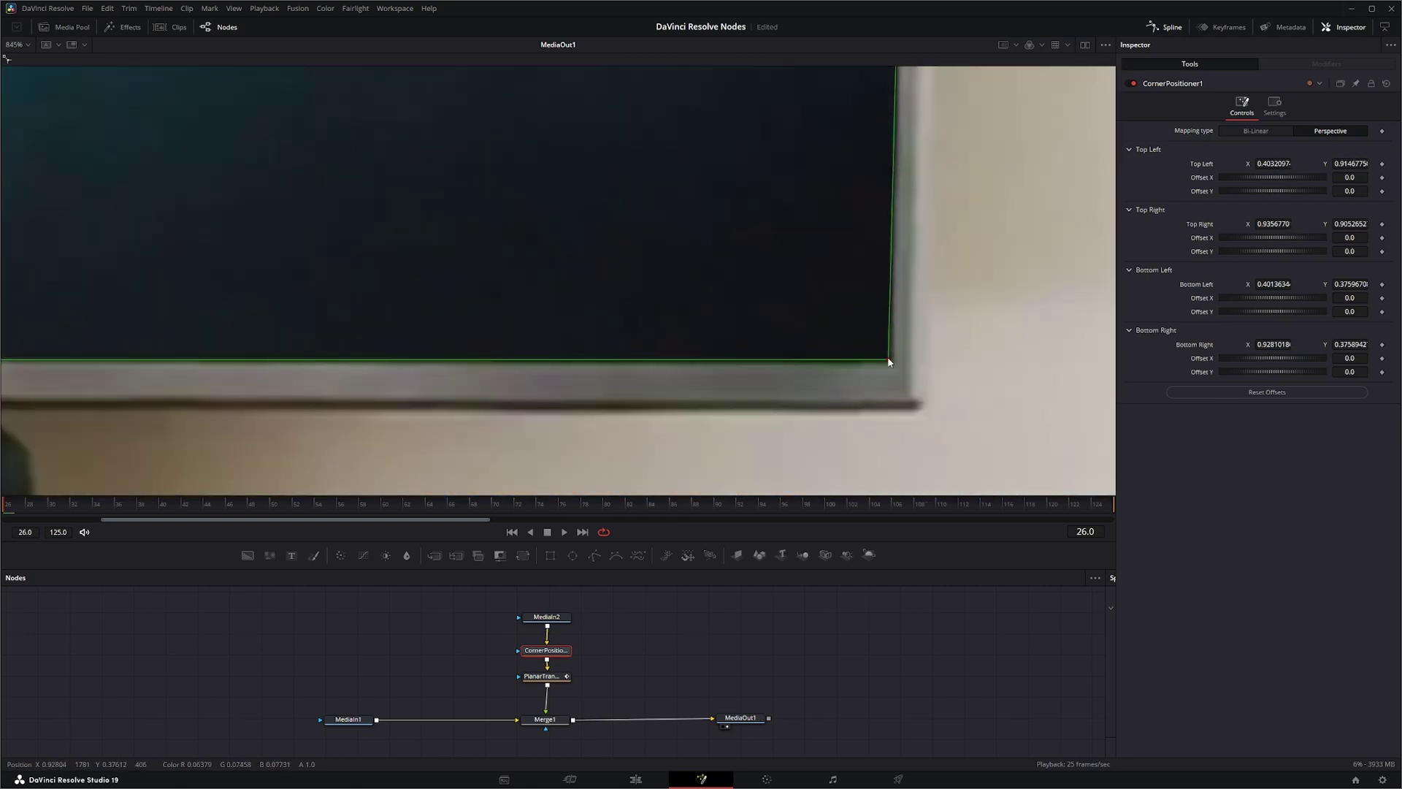
scroll(885, 363, "down", 6)
scroll(337, 385, "up", 6)
left_click_drag(337, 385, 345, 367)
scroll(344, 367, "down", 6)
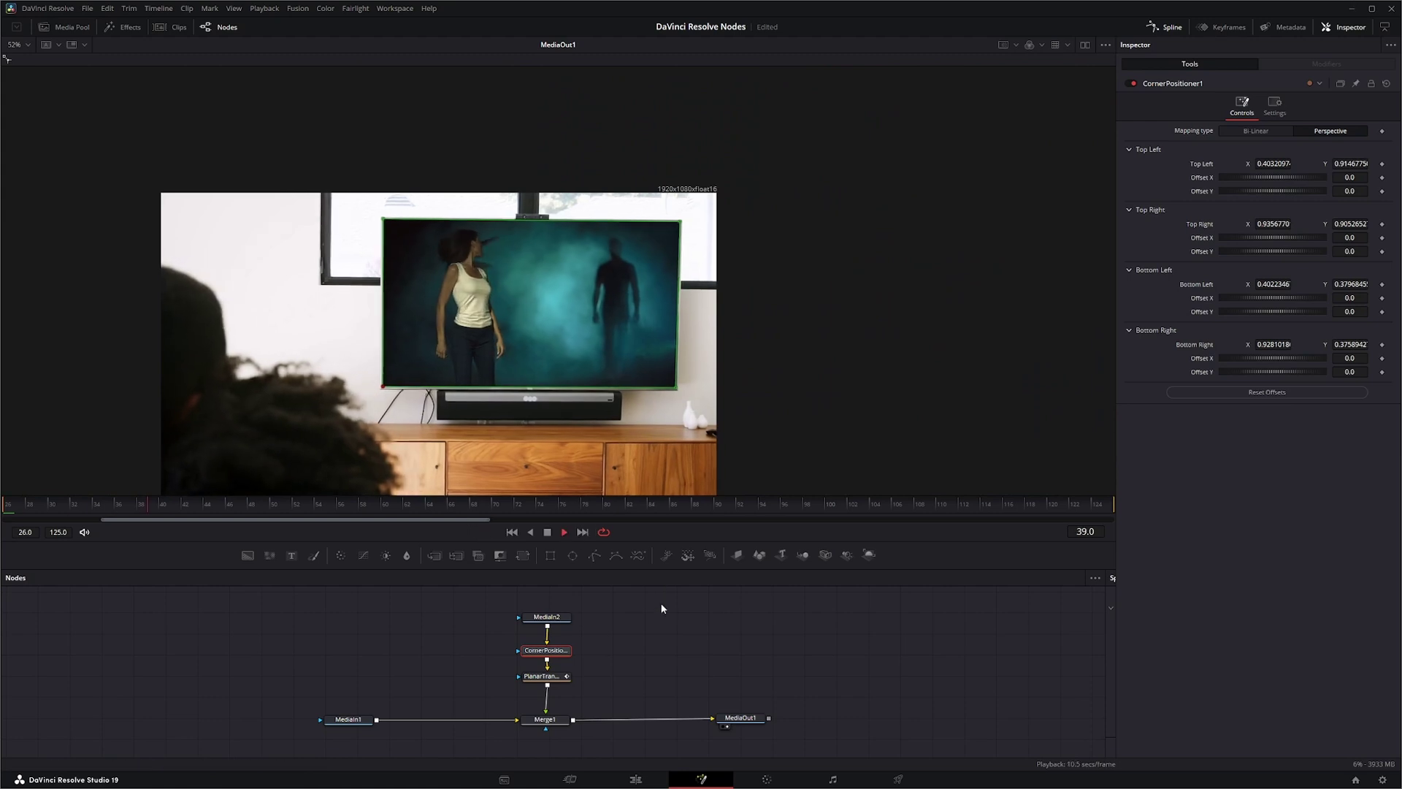
Play back the MediaOut1 composite to check the screen replacement, and return to frame 26.
left_click(739, 718)
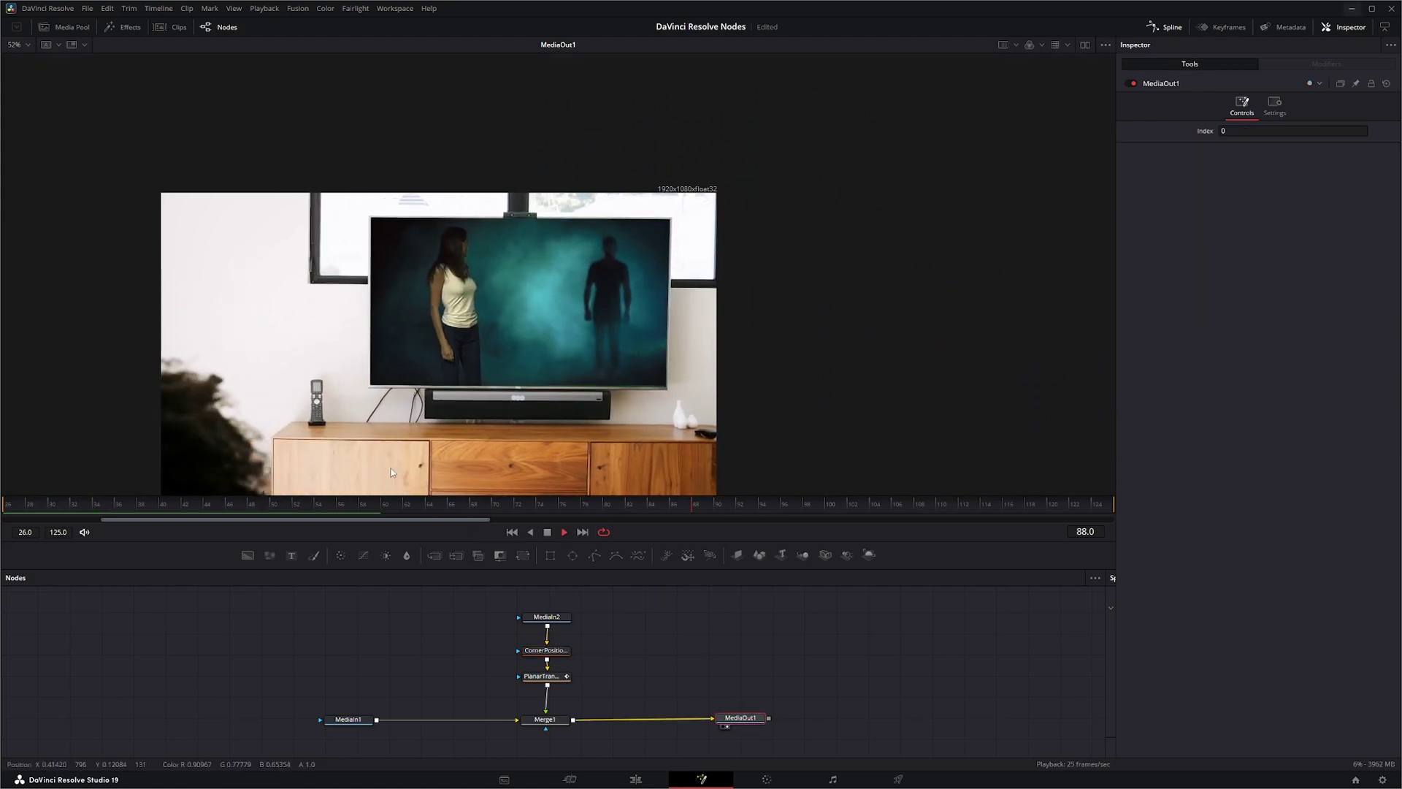
scroll(421, 458, "up", 2)
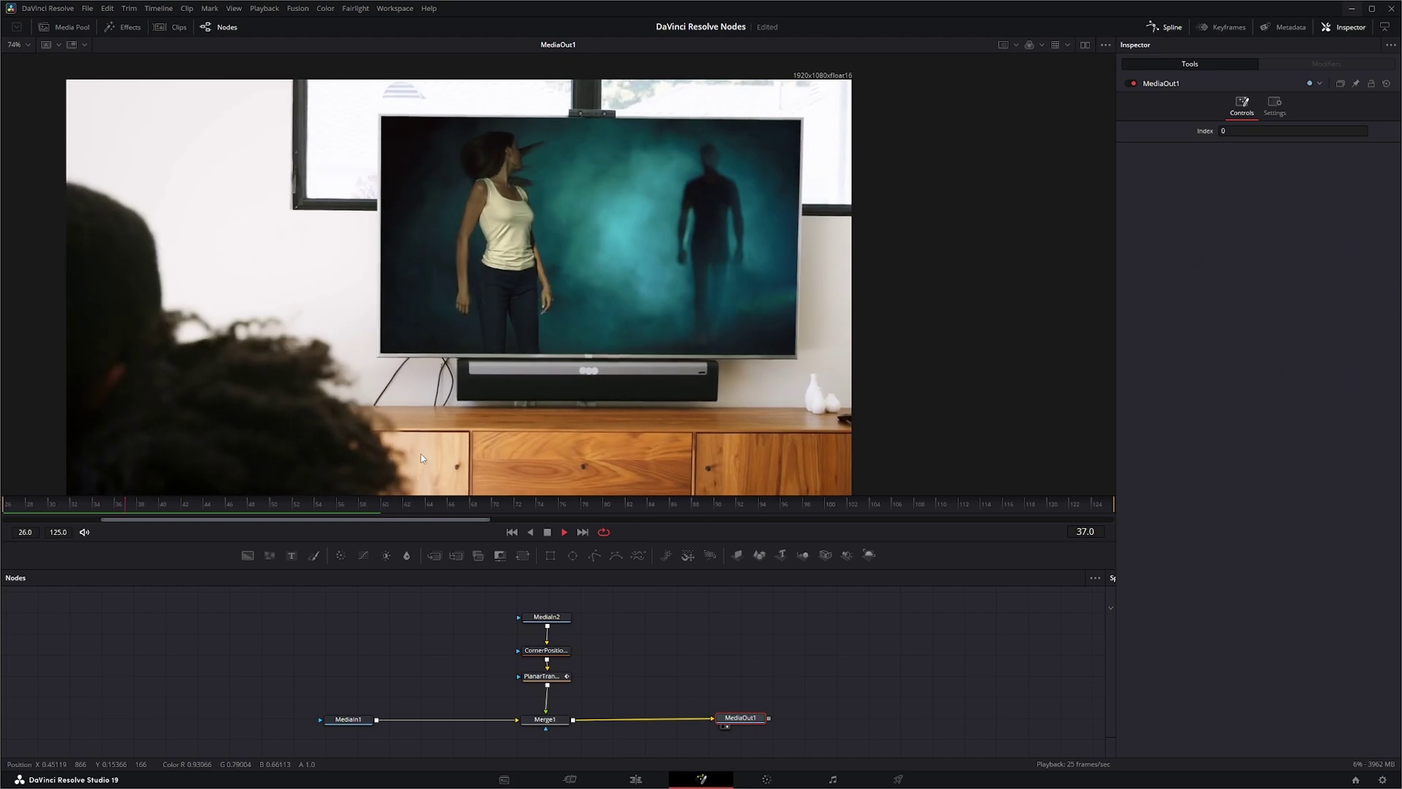
left_click(547, 532)
left_click(512, 531)
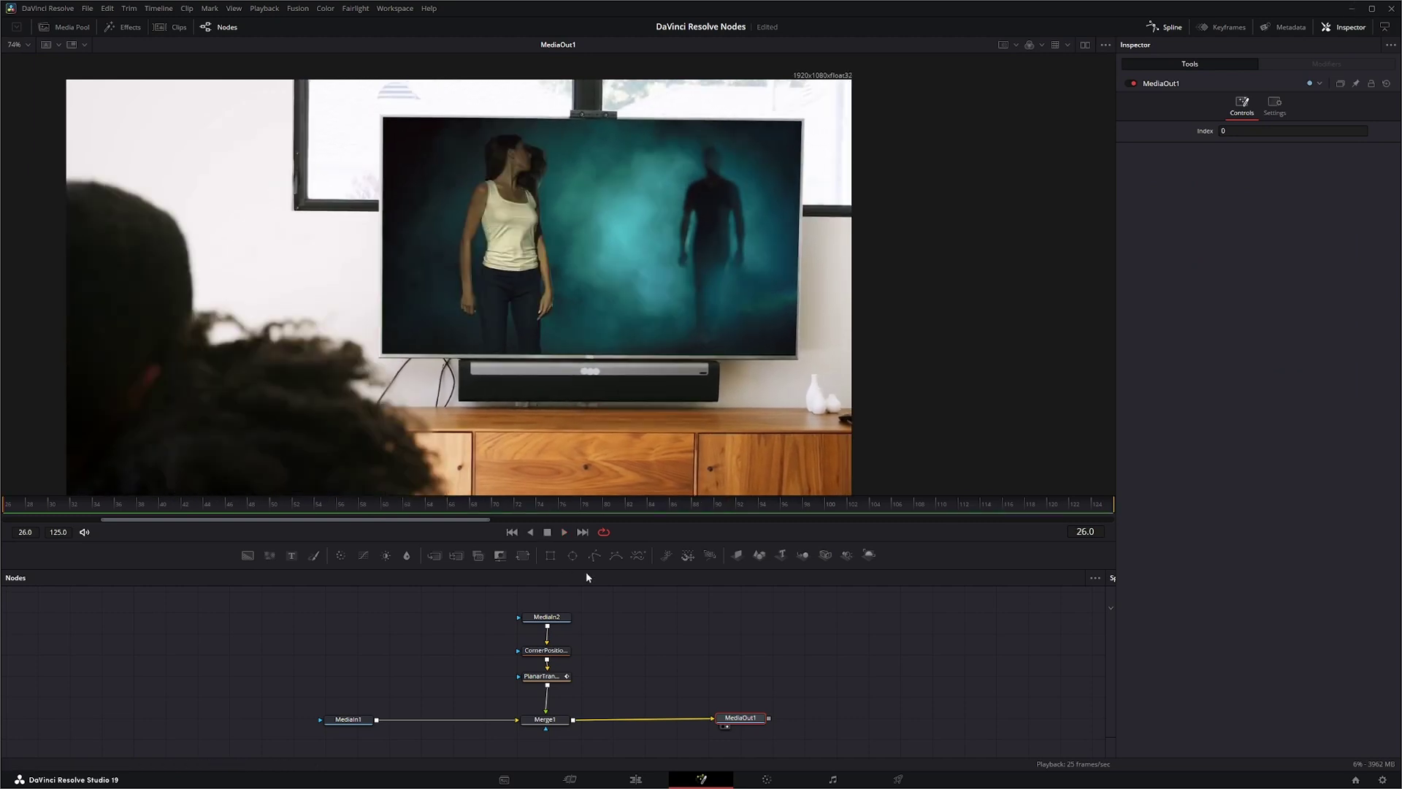
Move the Corner Positioner and Planar Transform nodes down together to make room below MediaIn2.
left_click(653, 603)
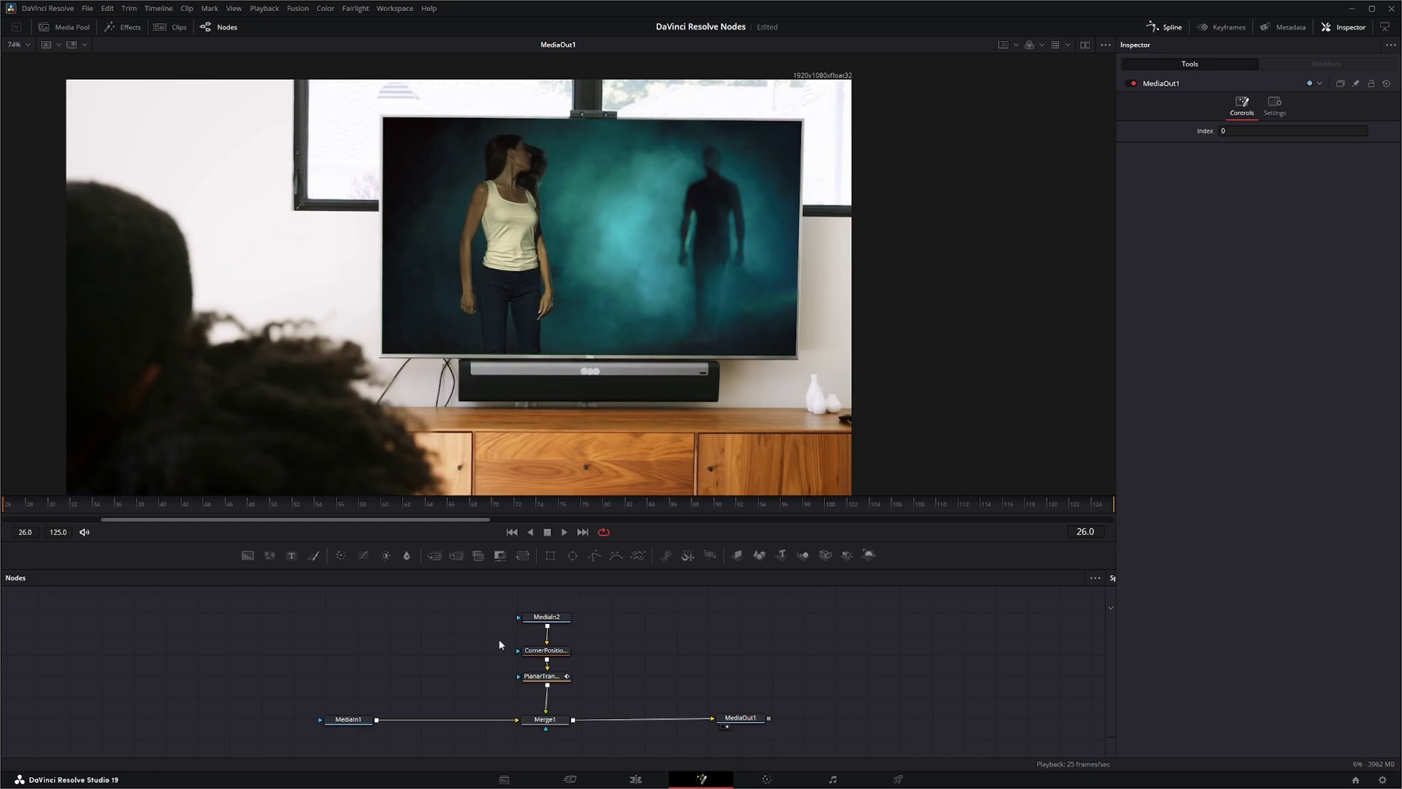
left_click_drag(499, 644, 594, 698)
left_click_drag(556, 653, 555, 673)
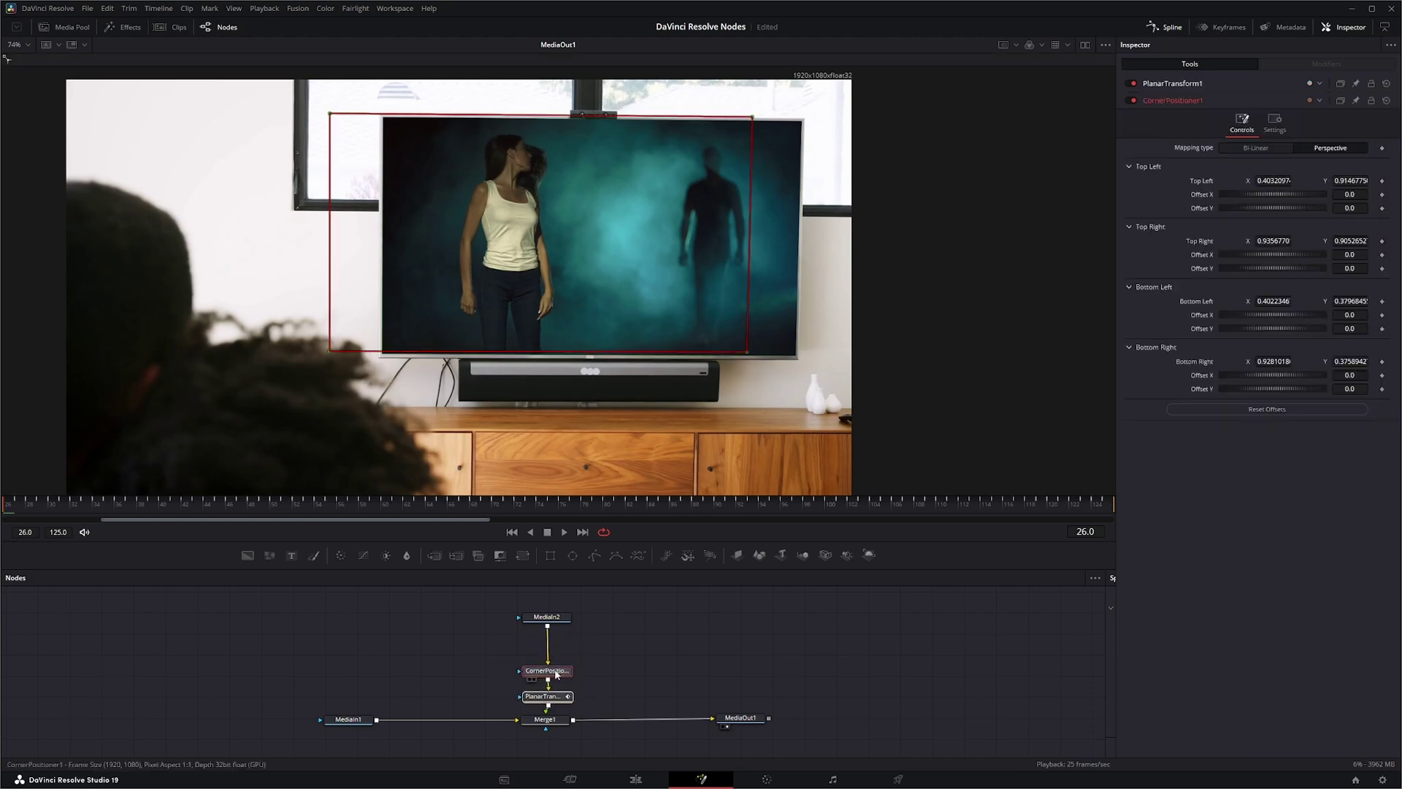
Add a TV effect node and insert it between MediaIn2 and the Corner Positioner.
left_click(603, 650)
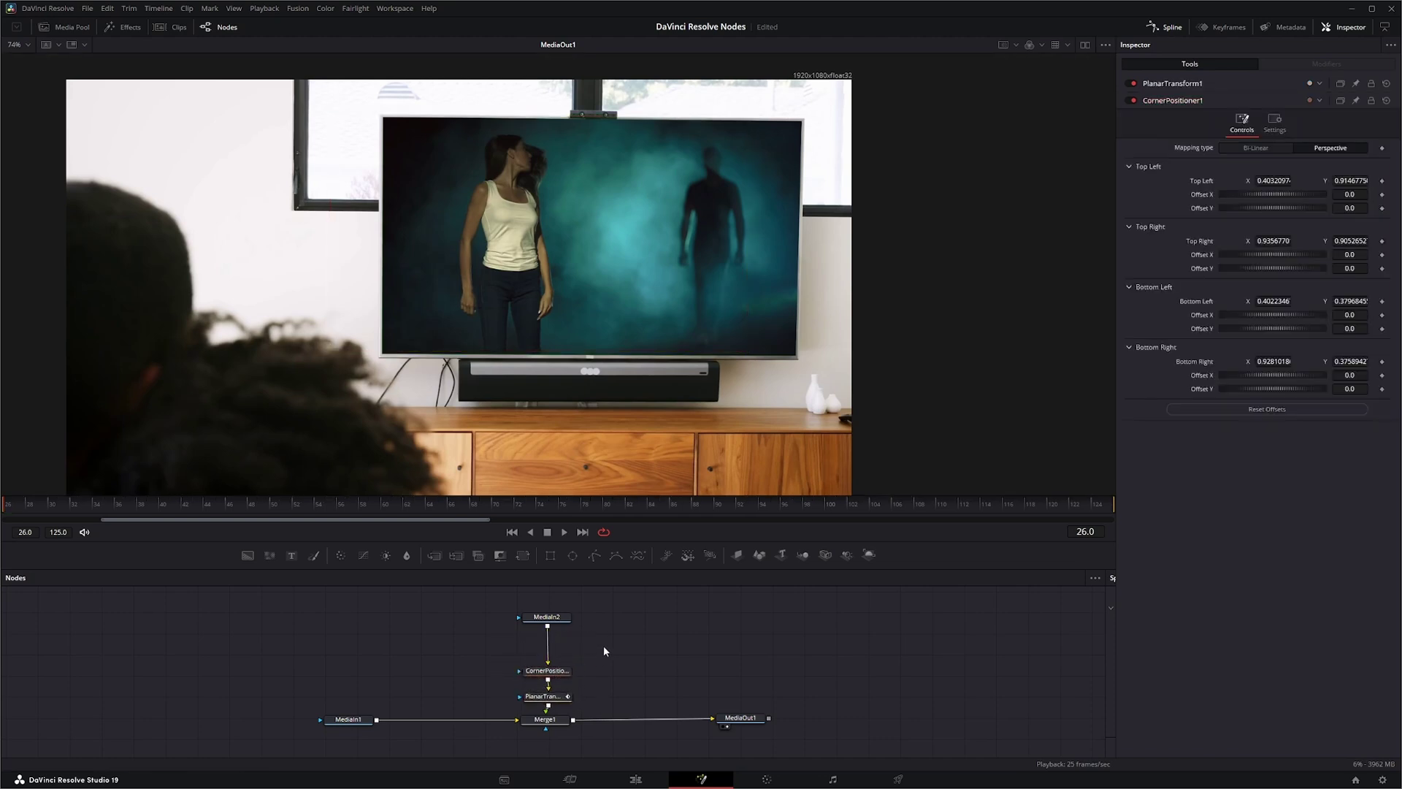
key("shift+space")
type("cor")
key("BackSpace")
key("BackSpace")
key("BackSpace")
type("tv")
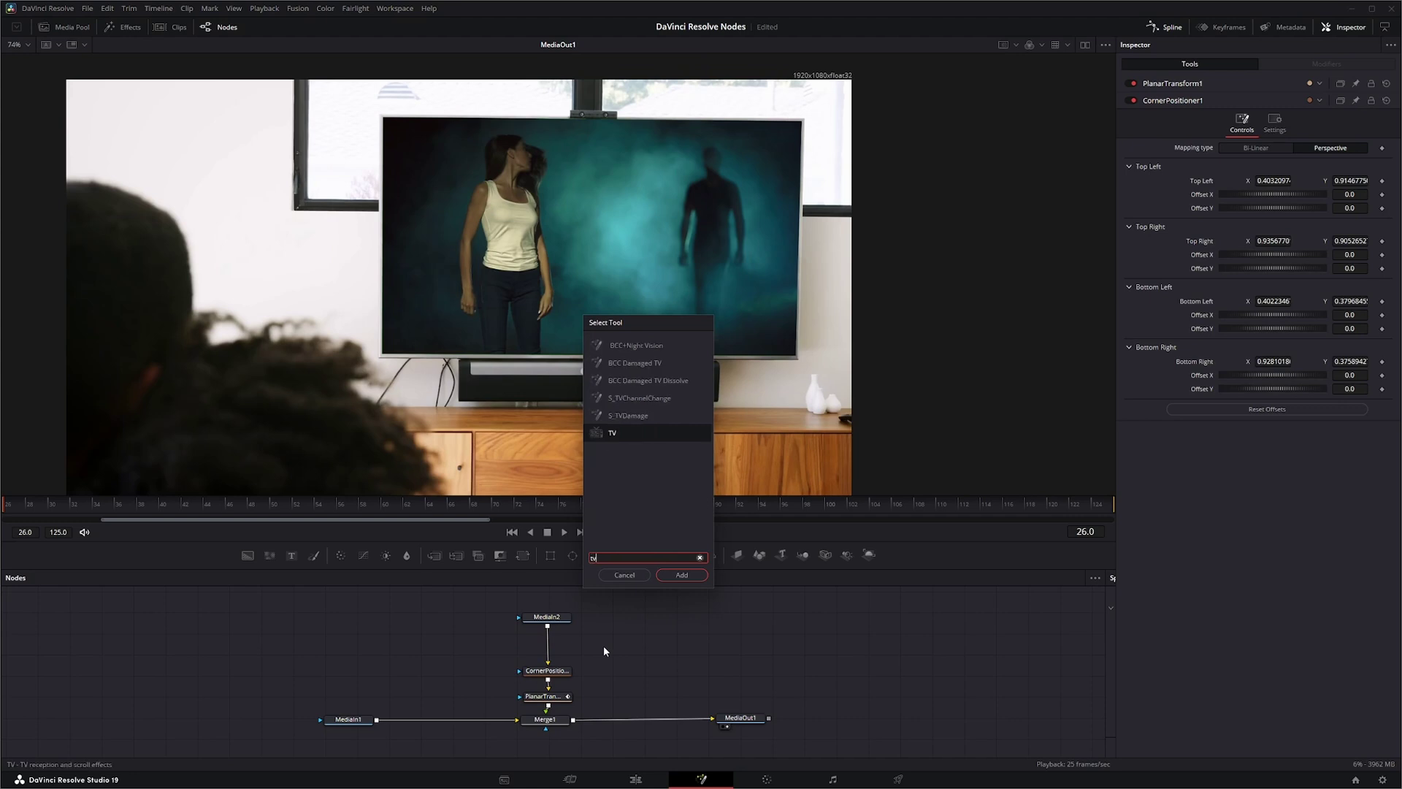
key("Return")
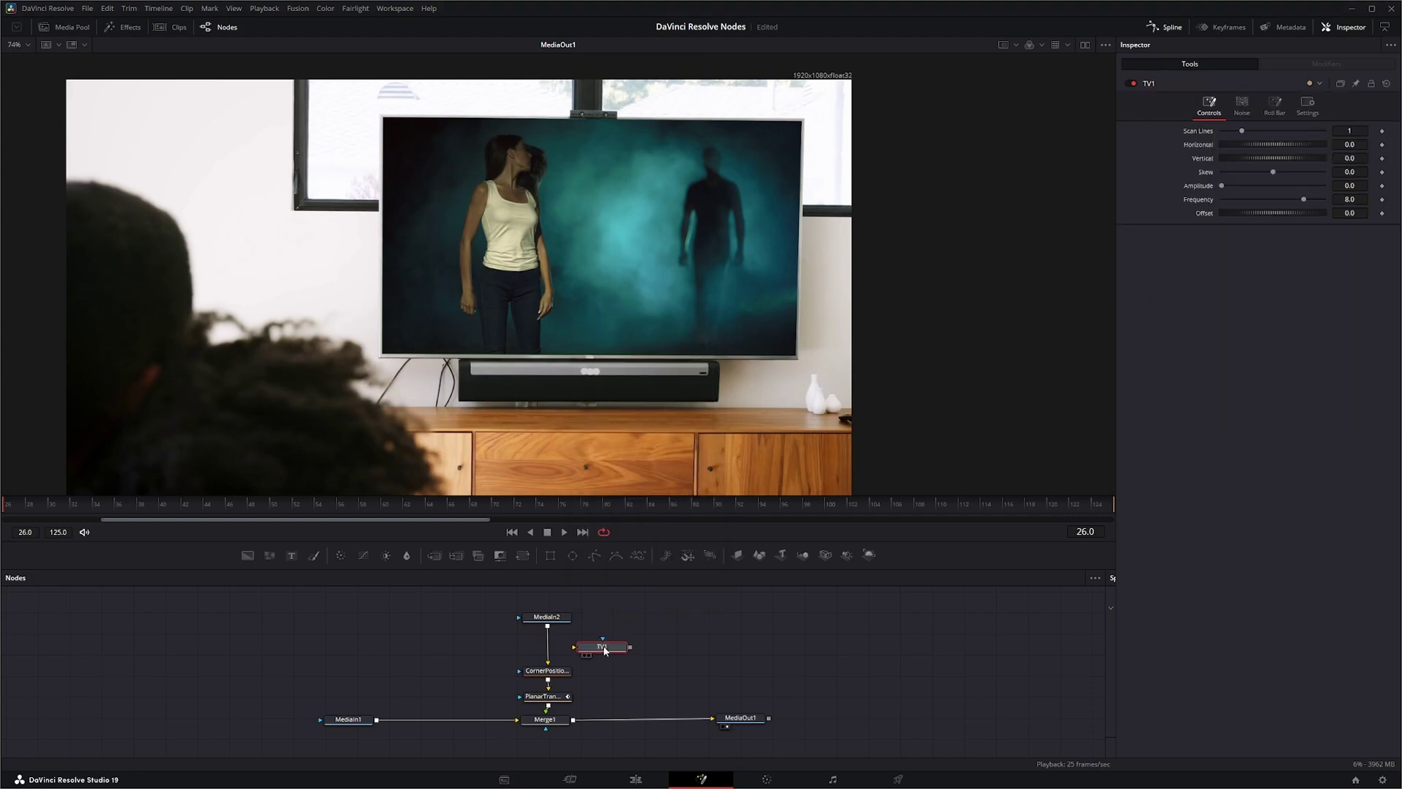
left_click_drag(605, 650, 561, 650)
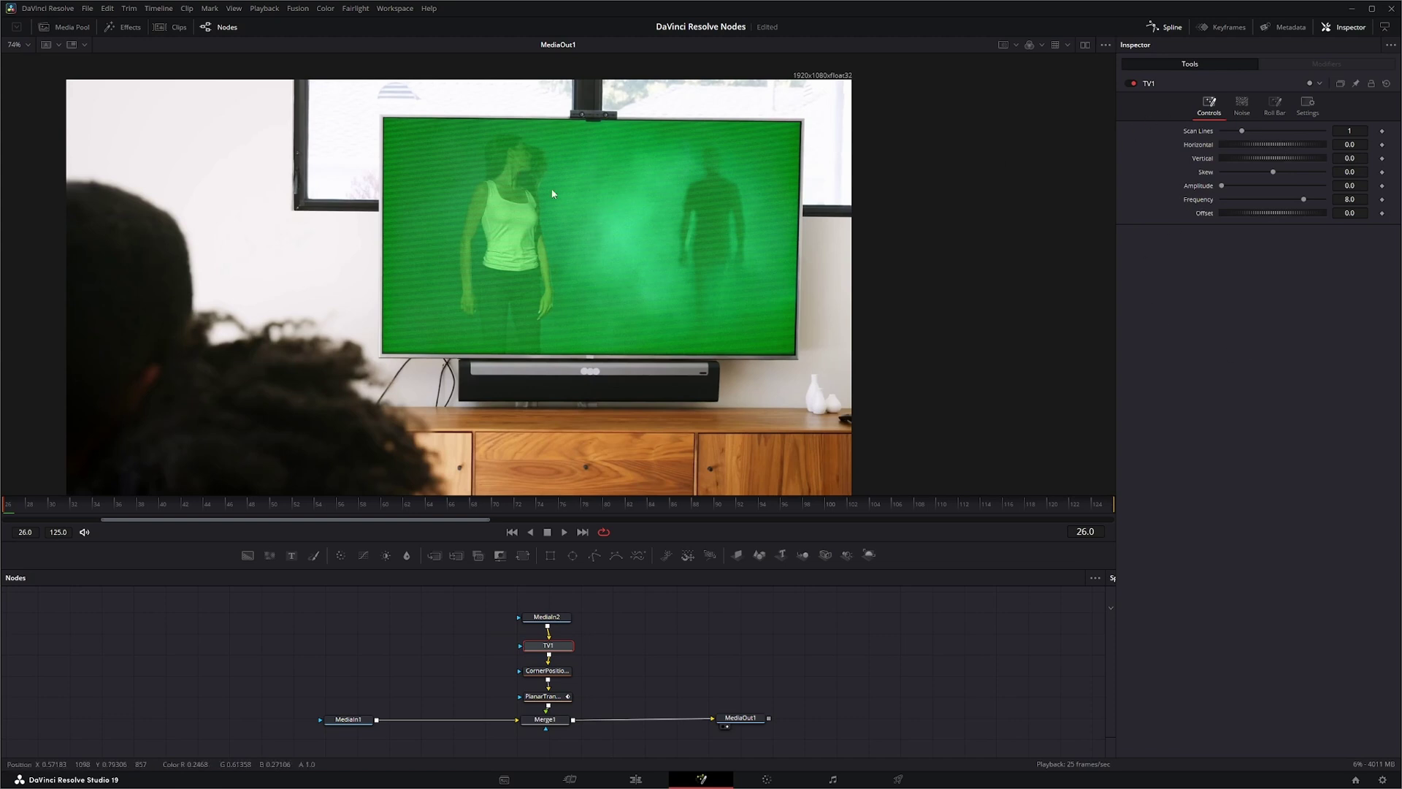
Examine the TV effect up close and try other Scan Lines settings, leaving the value at 1.
scroll(529, 254, "up", 5)
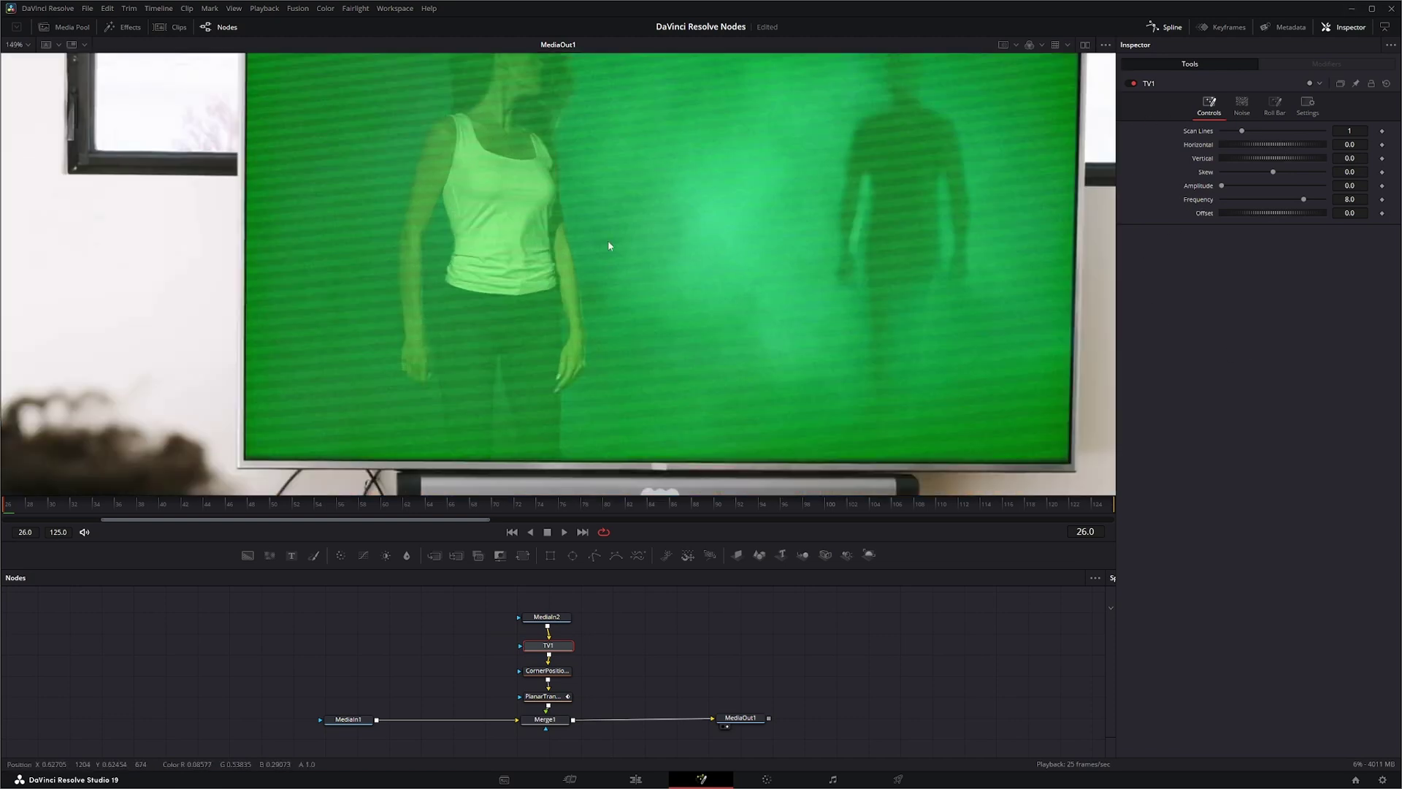
scroll(603, 258, "down", 2)
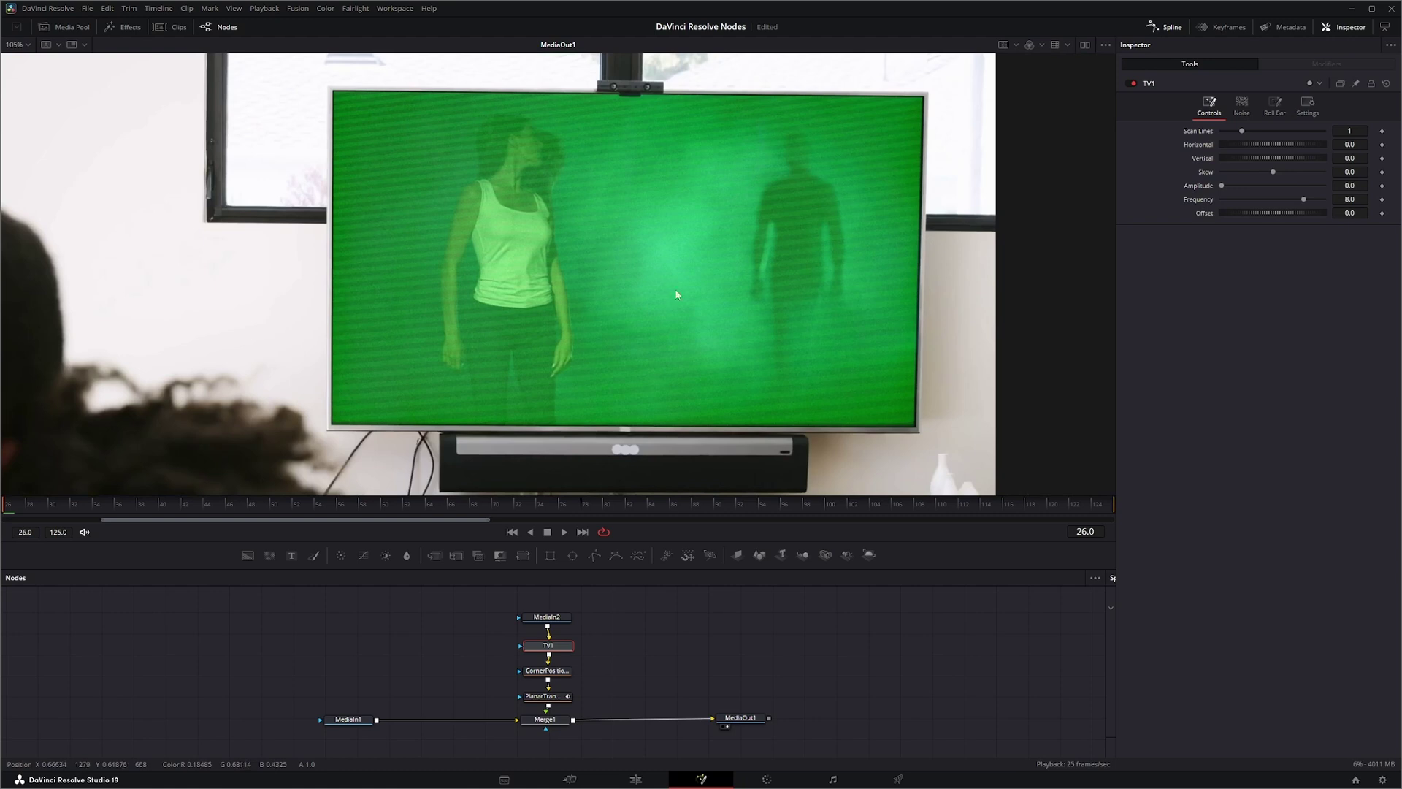
mouse_move(1243, 132)
left_mouse_down()
mouse_move(1310, 136)
mouse_move(1237, 142)
left_mouse_up()
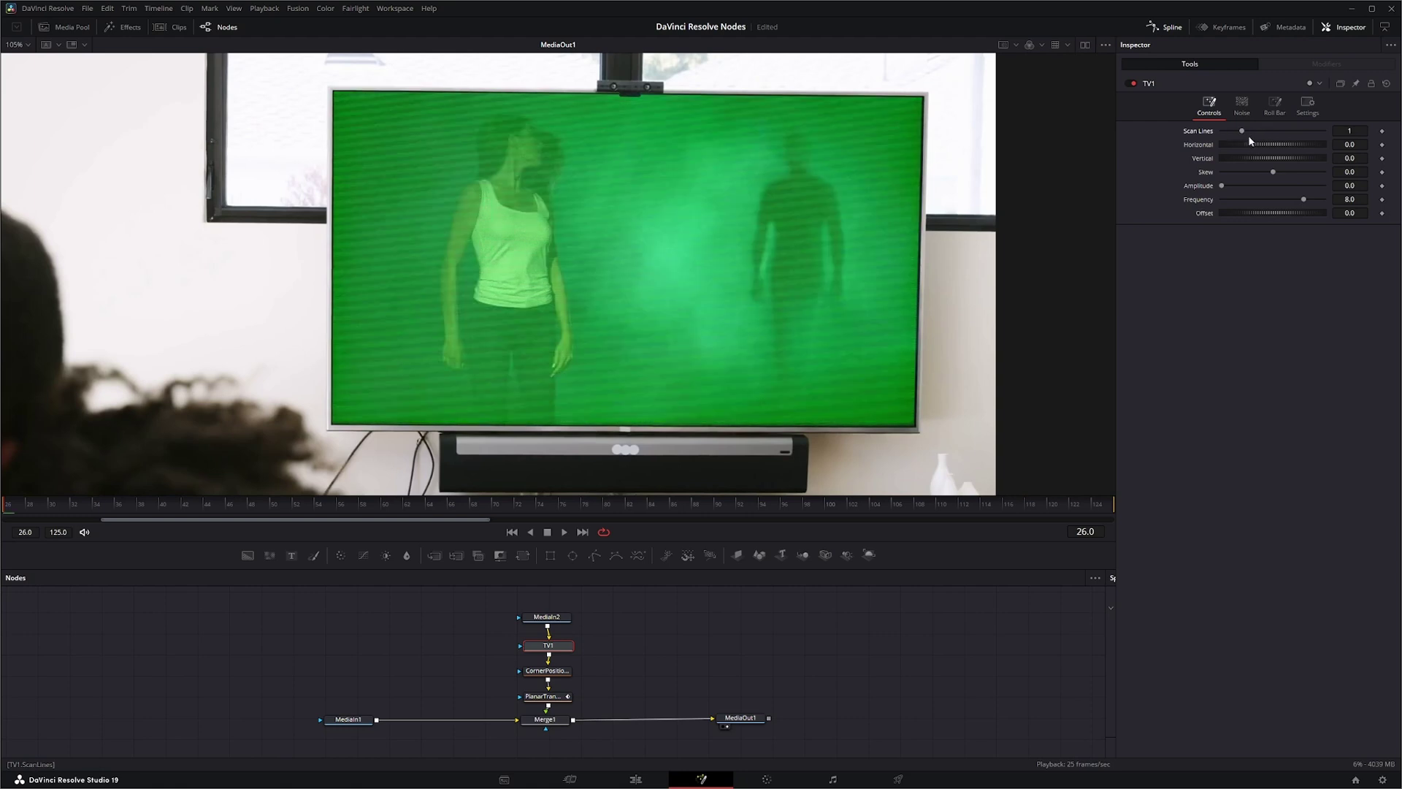
mouse_move(1254, 148)
left_mouse_down()
mouse_move(1317, 141)
mouse_move(1243, 152)
left_mouse_up()
Animate the TV effect's Horizontal value from 0.182 at frame 26 to 0.909 at frame 125, and play it back.
left_click_drag(1272, 146, 1264, 146)
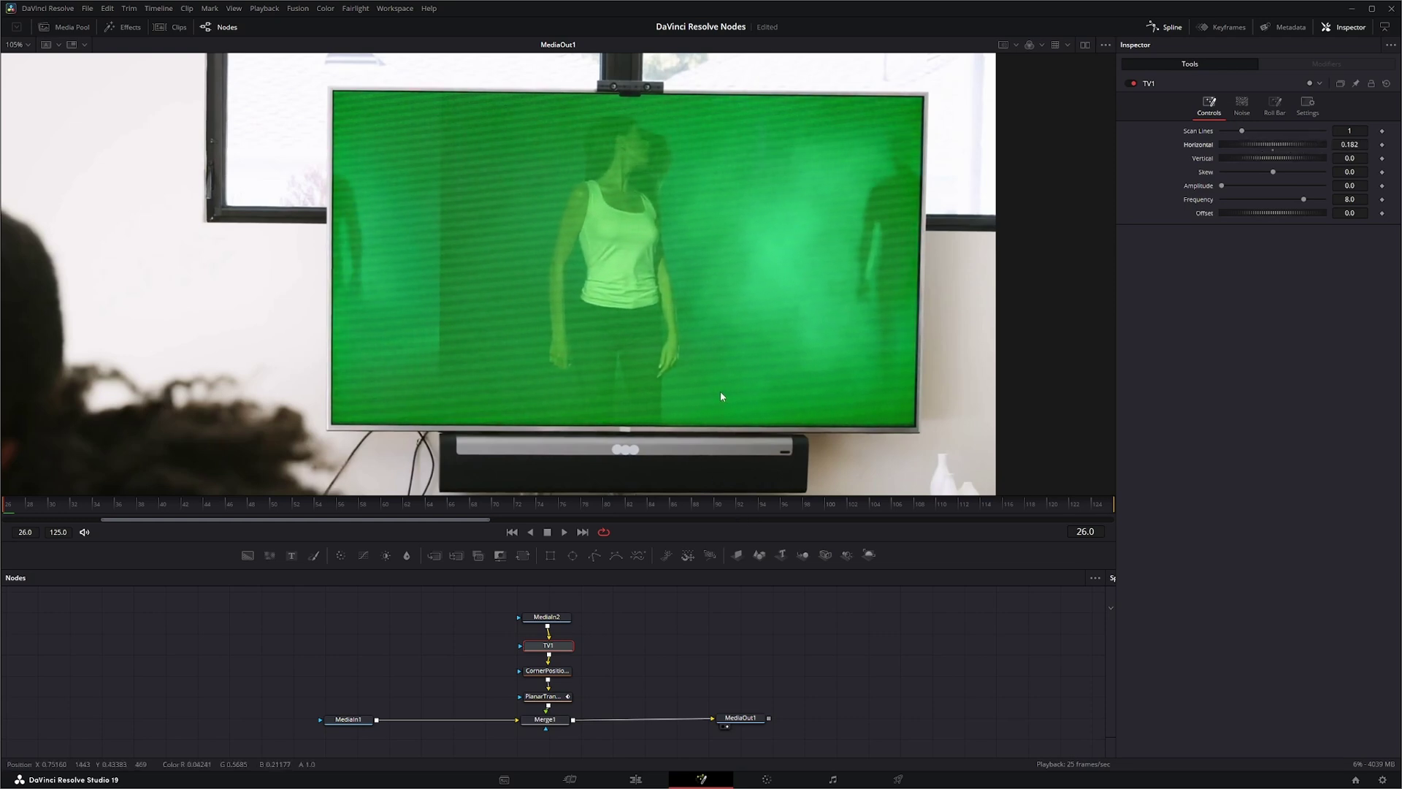
left_click(1382, 145)
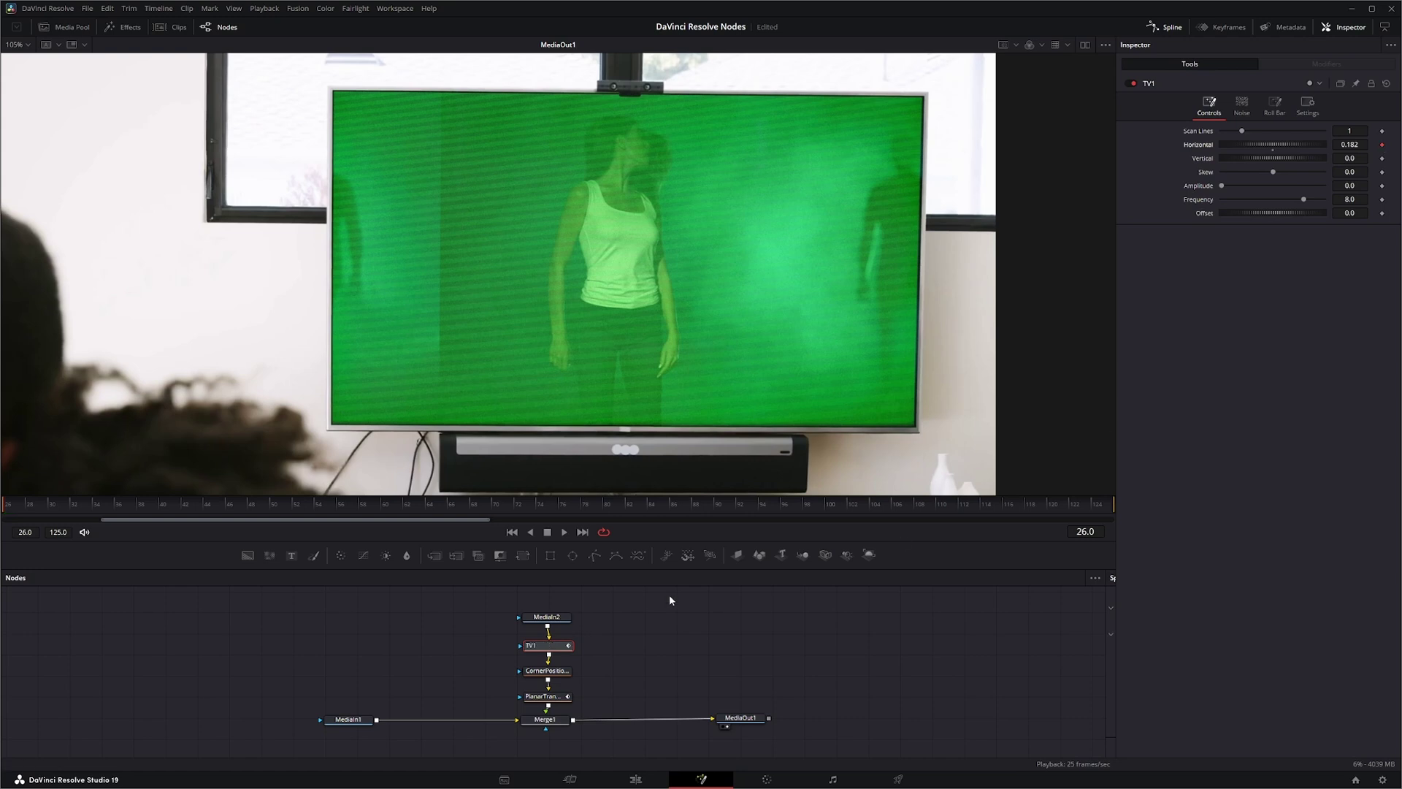
left_click(583, 532)
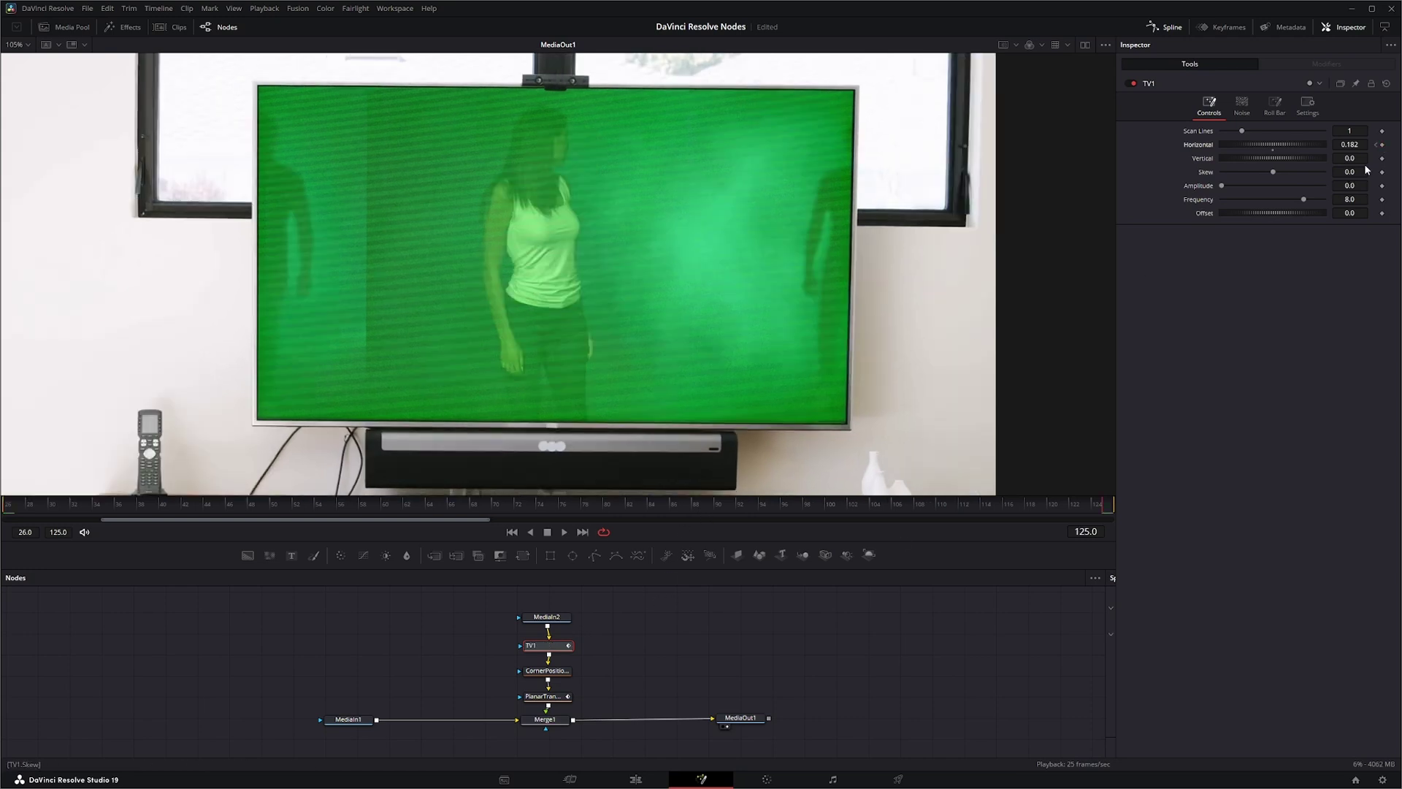
left_click_drag(1276, 150, 1336, 143)
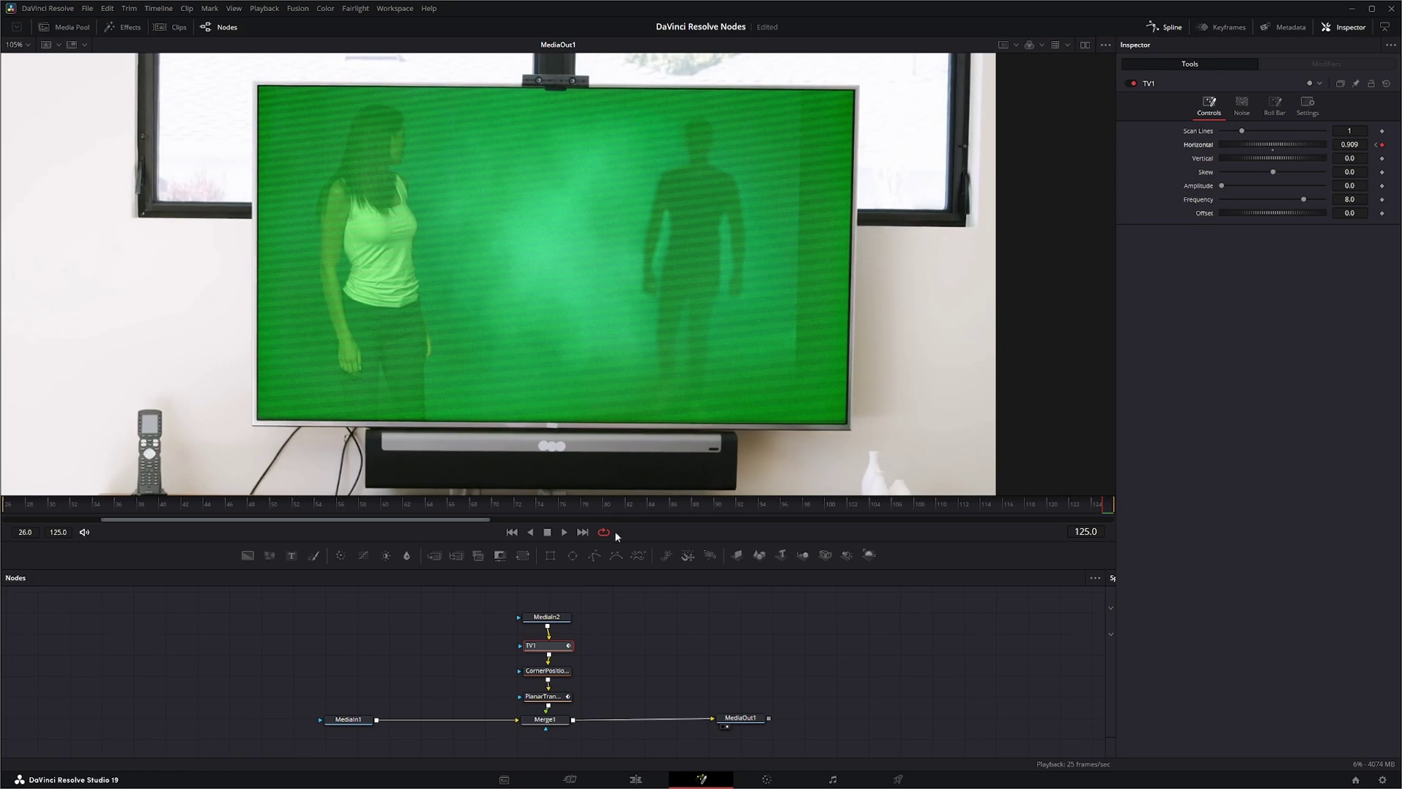
left_click(564, 535)
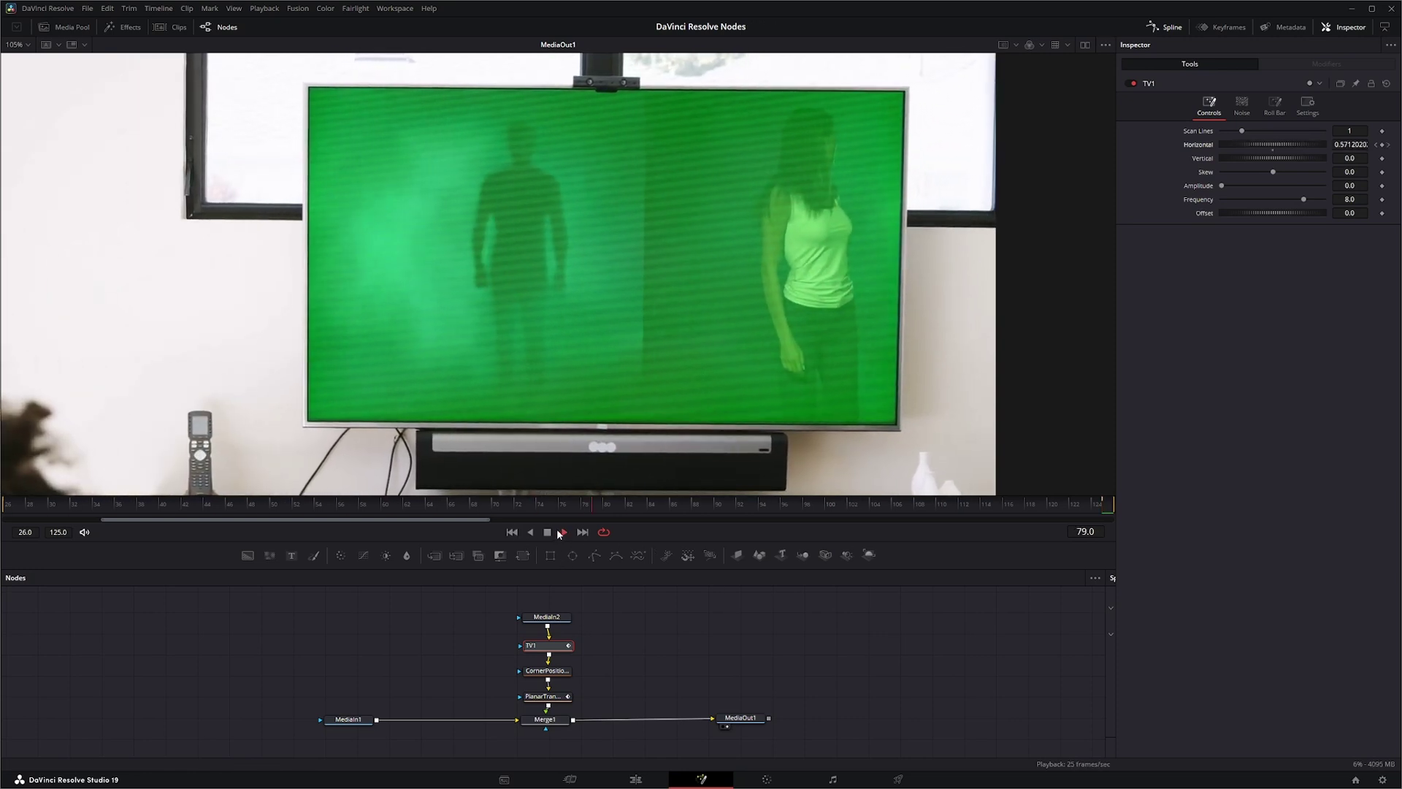
left_click(548, 533)
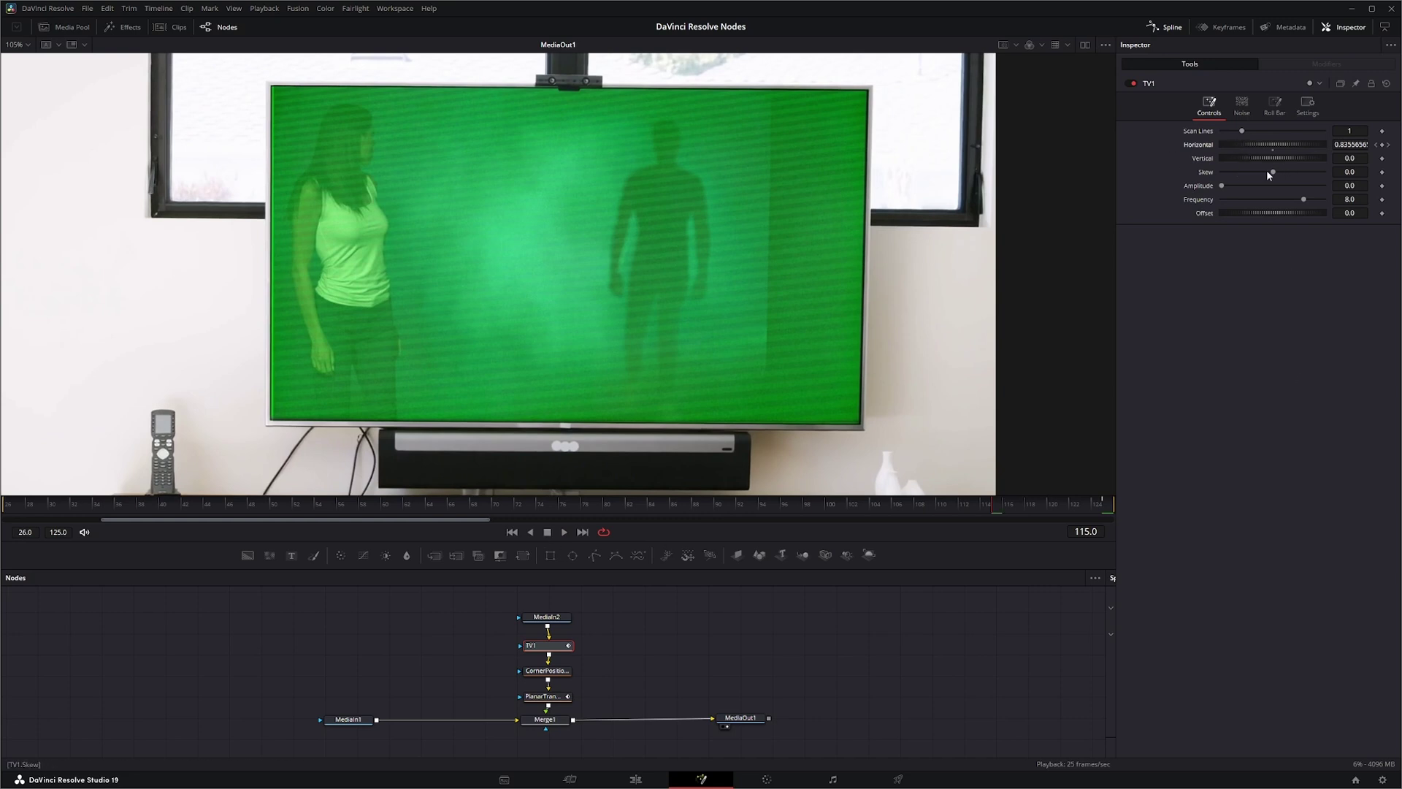
Set the TV effect's Skew to 0.02, Amplitude 0.59, Frequency 6.2 and Offset 0.263, with noise Power 11.23, Size 1.604 and Random -0.061.
mouse_move(1273, 172)
left_mouse_down()
mouse_move(1221, 187)
mouse_move(1299, 197)
mouse_move(1281, 209)
left_mouse_up()
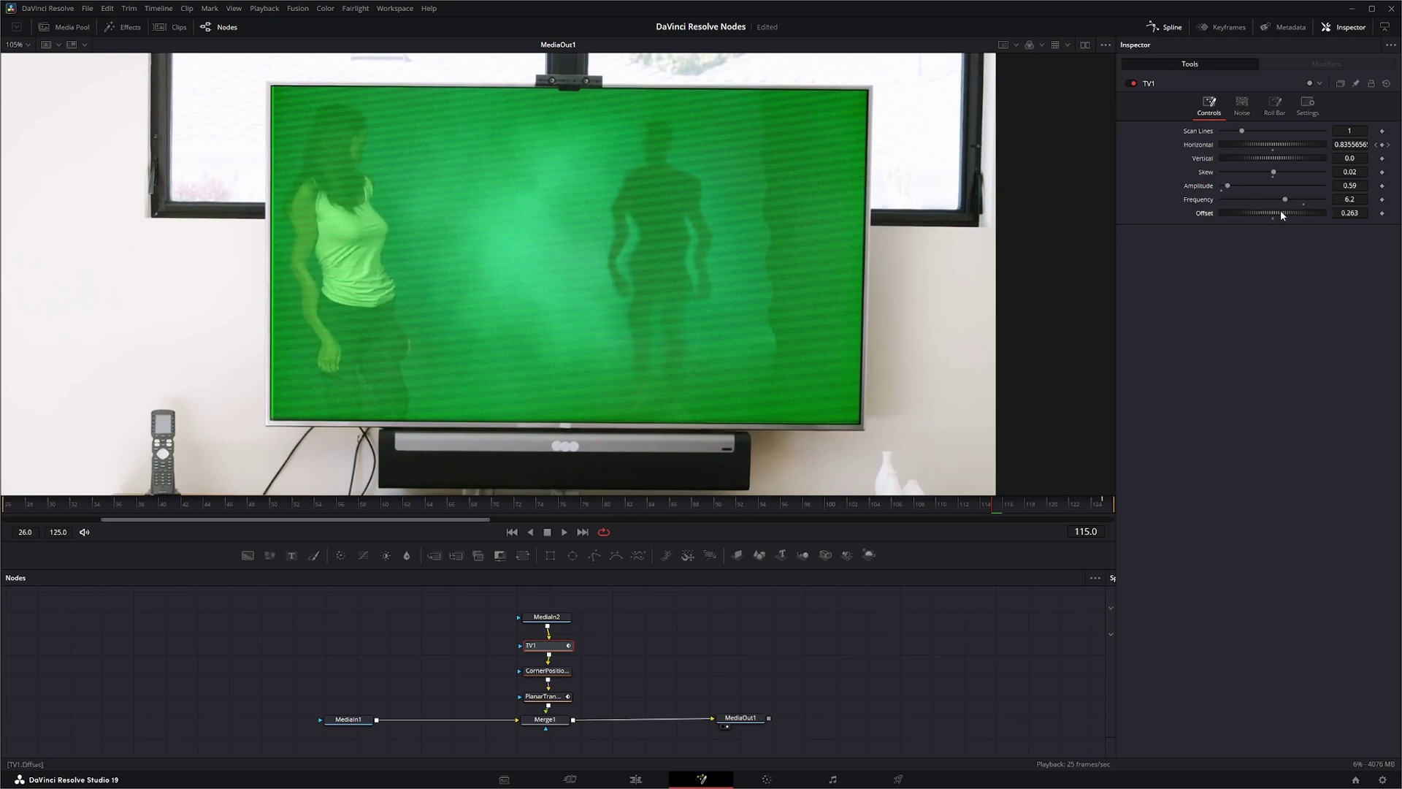
left_click(1243, 109)
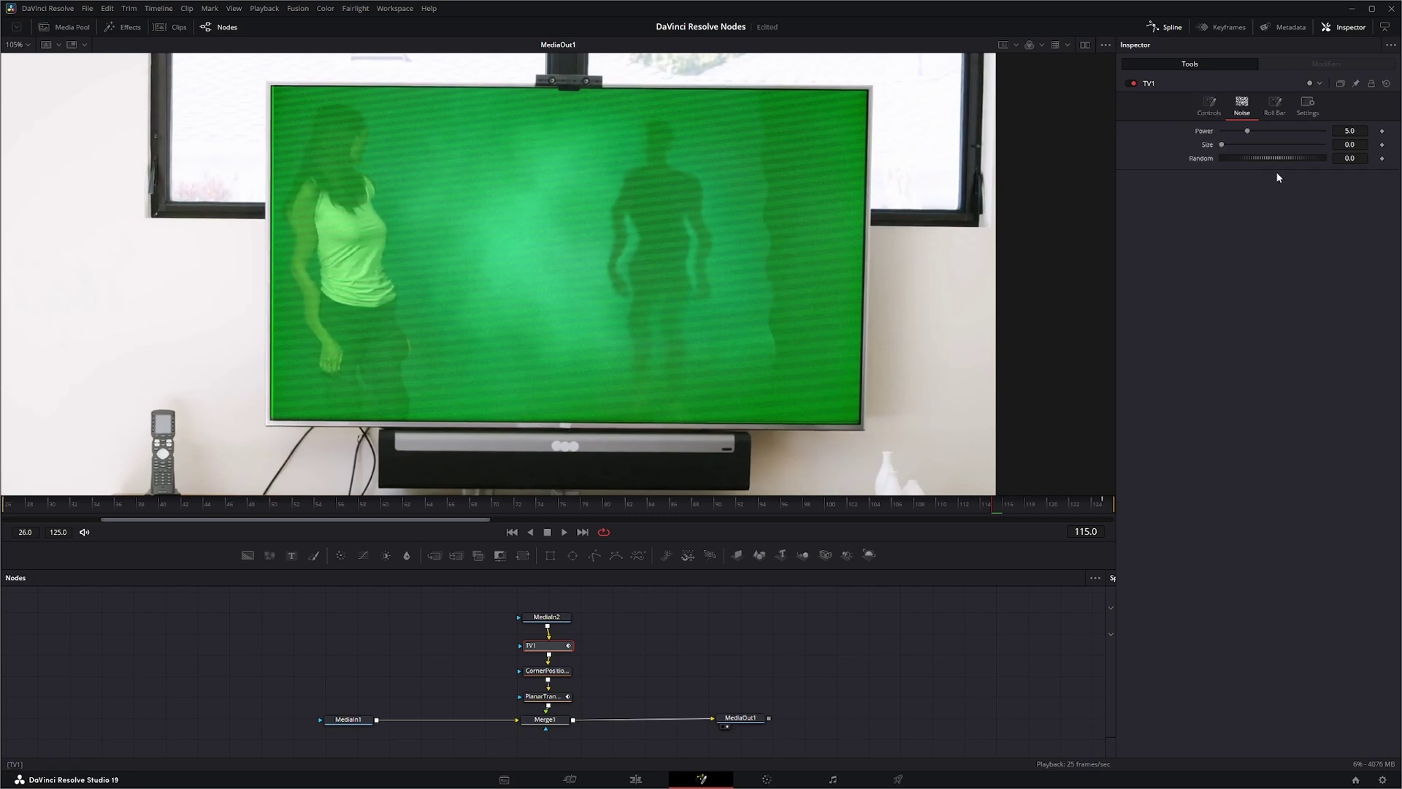
mouse_move(1249, 130)
left_mouse_down()
mouse_move(1286, 155)
mouse_move(1253, 158)
left_mouse_up()
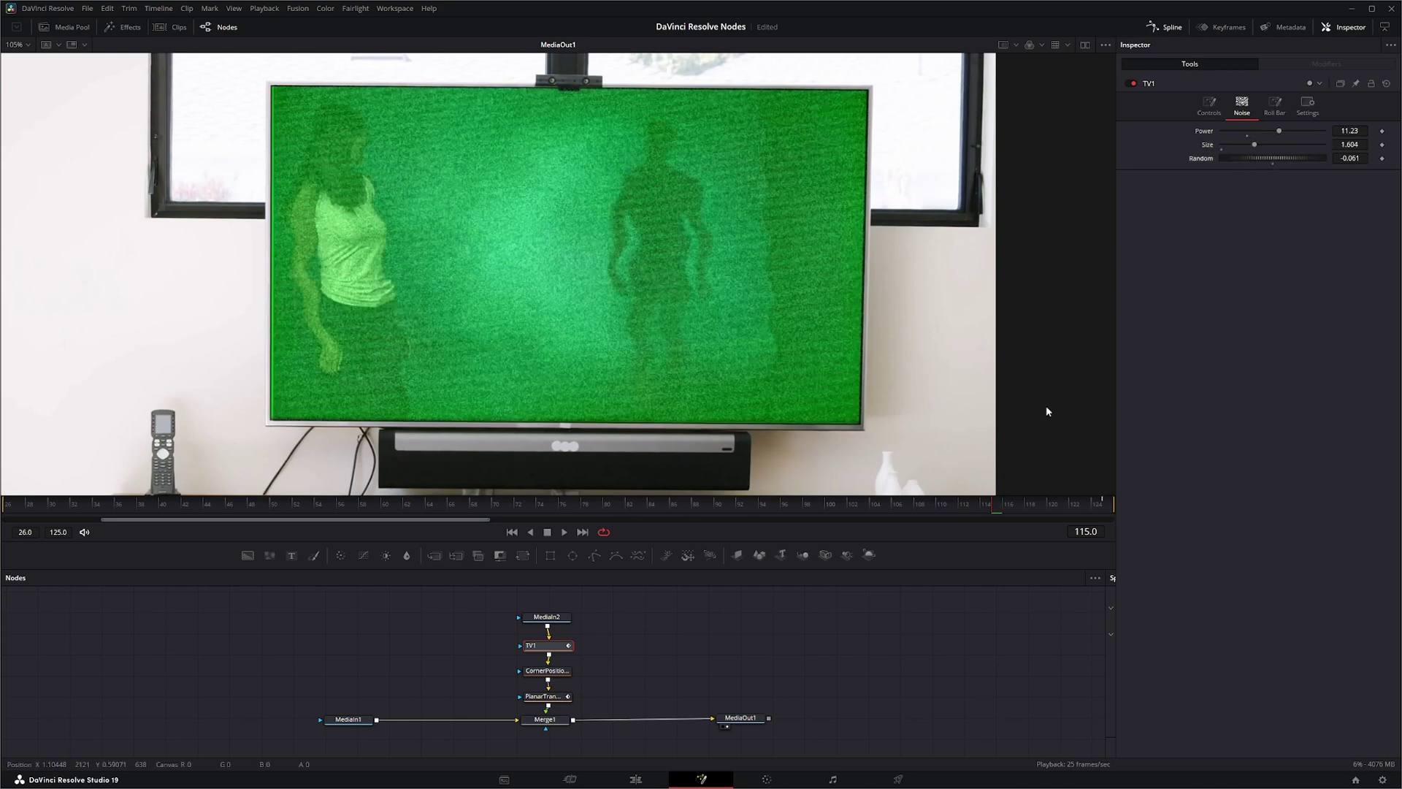
Animate the TV effect's noise Random from -0.061 at frame 26 to 0.838 at frame 125, and play it back.
left_click(512, 532)
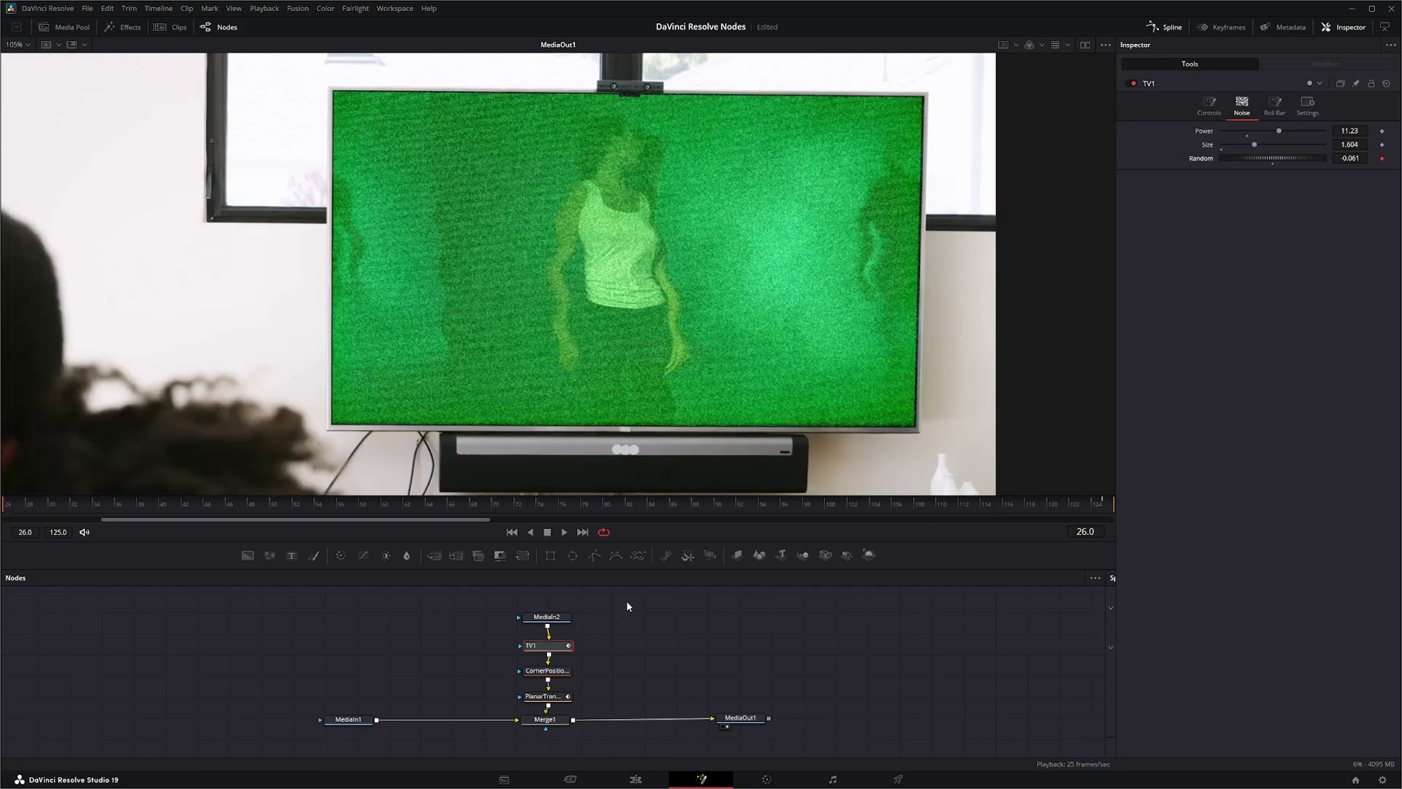
left_click(583, 532)
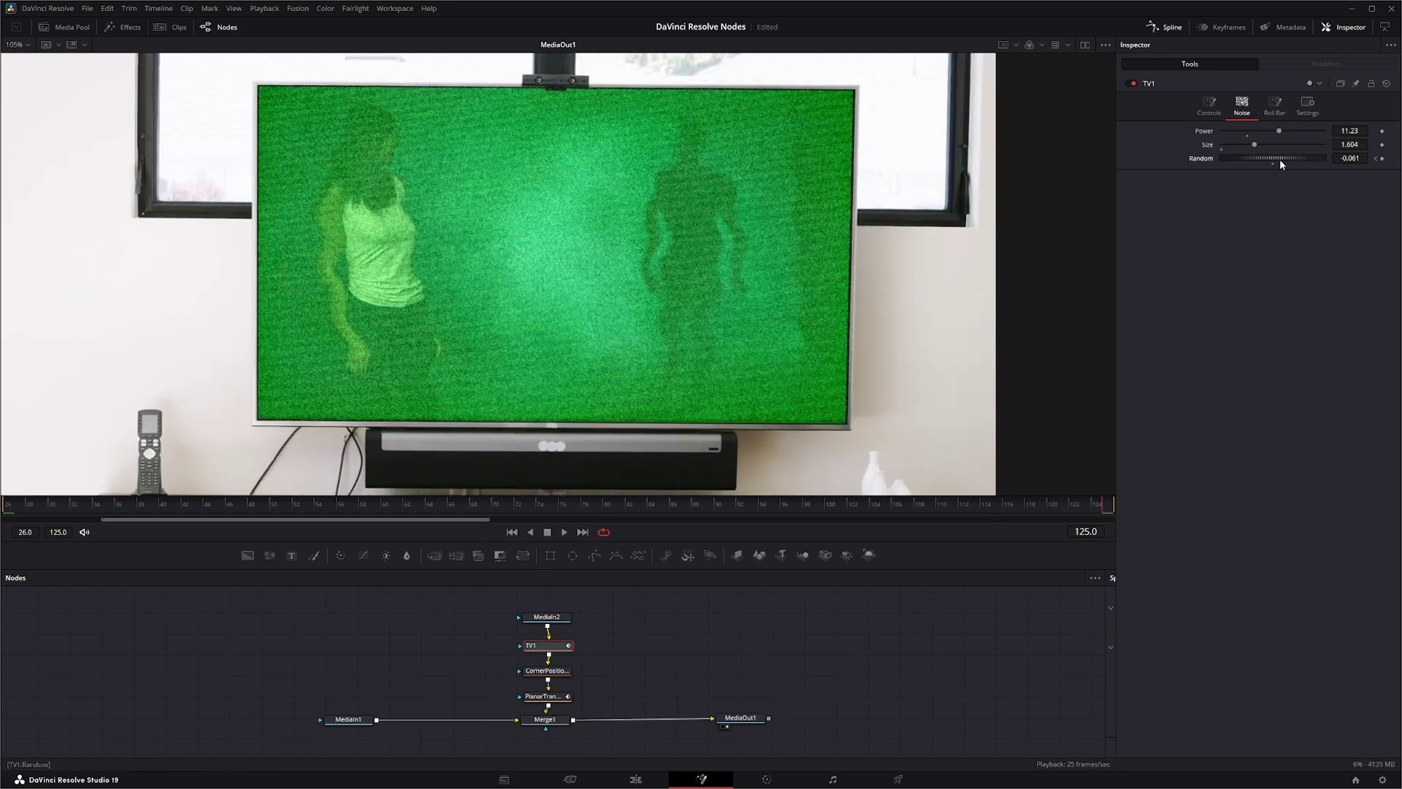
left_click_drag(1273, 159, 1325, 158)
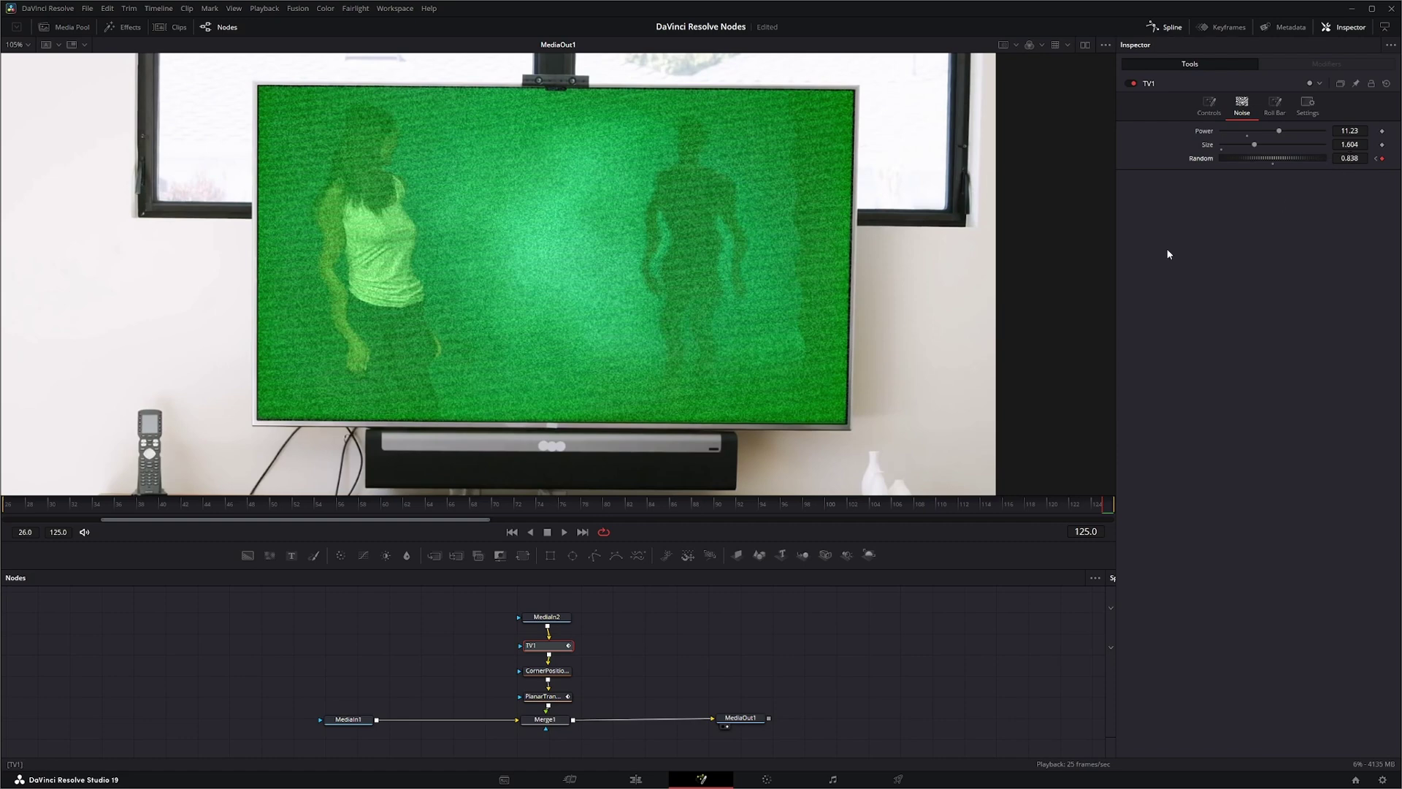
left_click(564, 533)
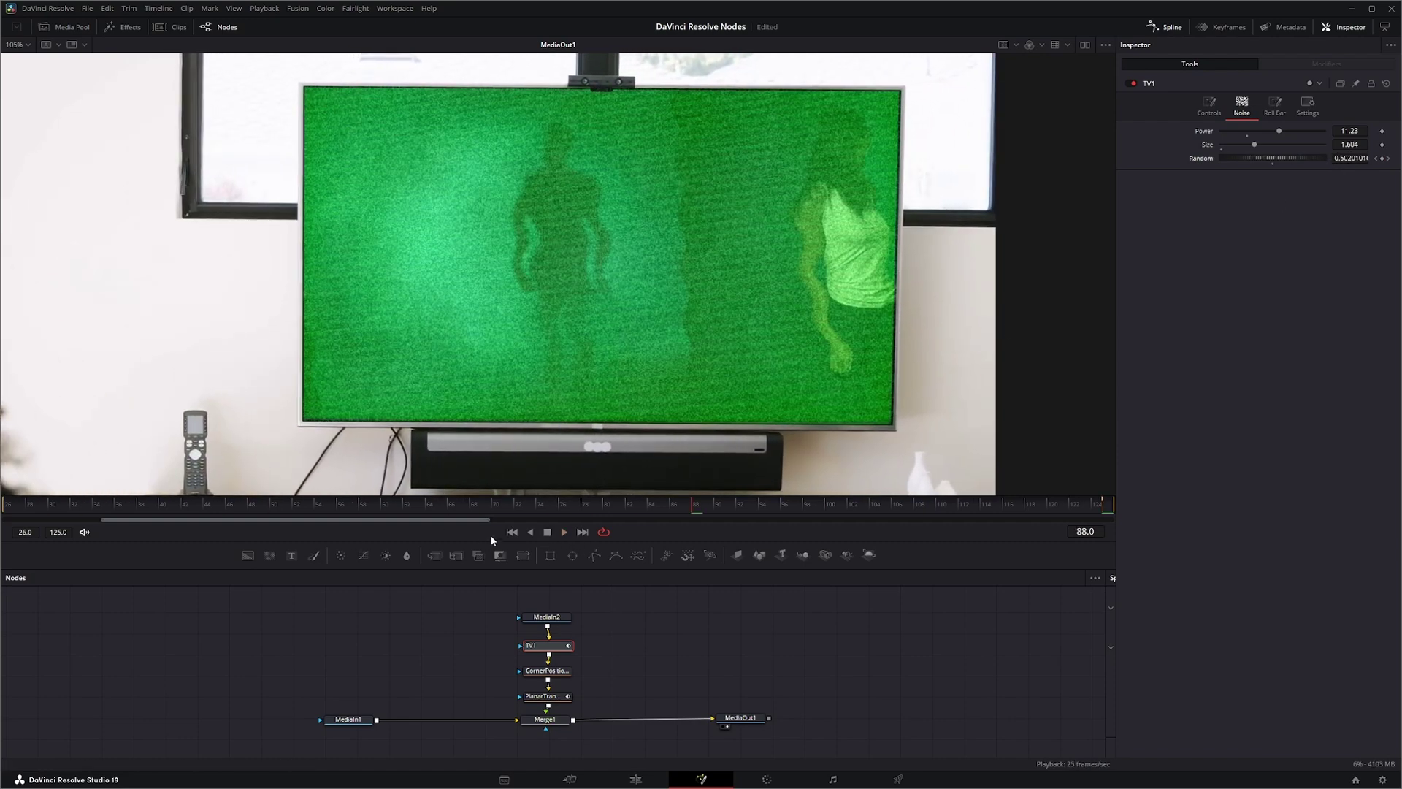
left_click(510, 533)
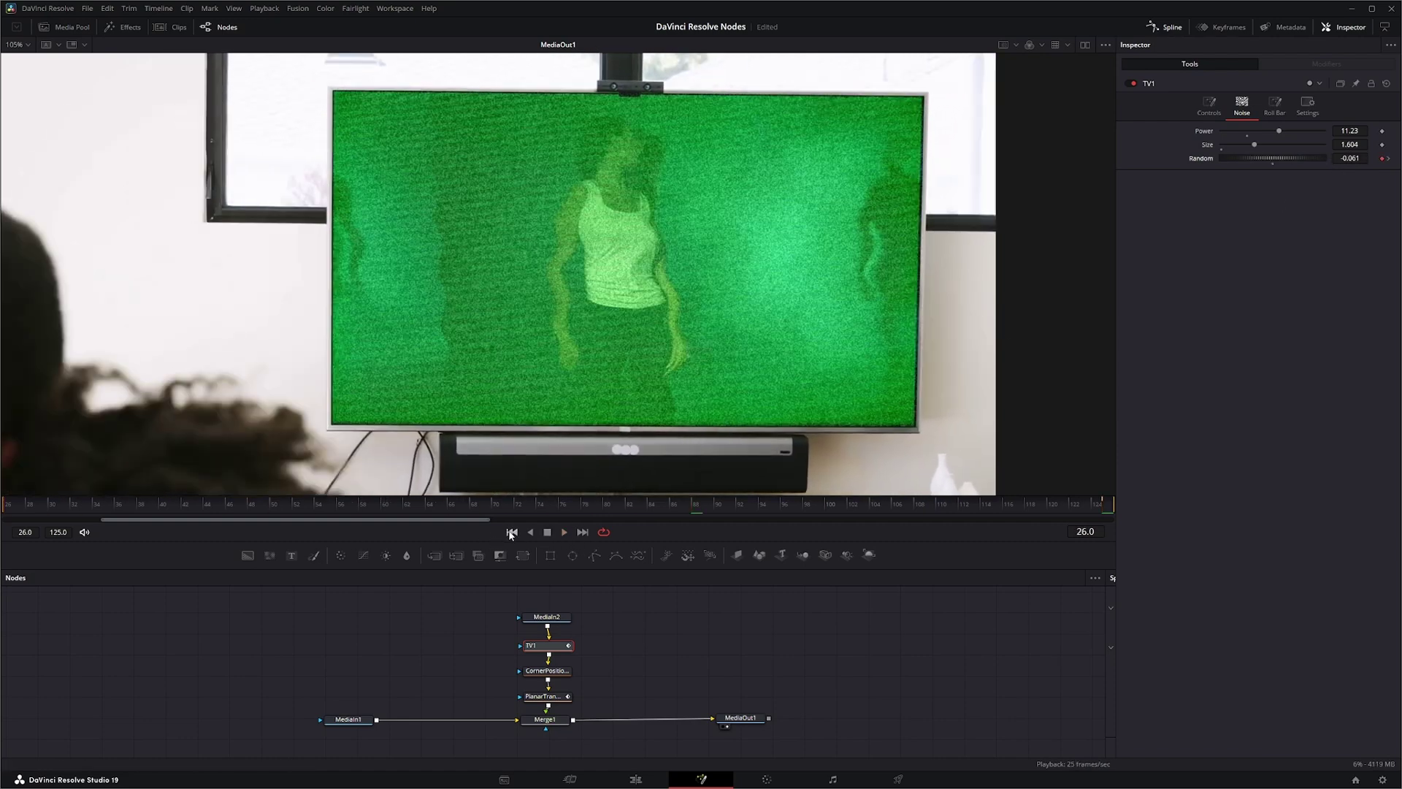
Set the TV effect's roll bar to Bar Strength 0.83, Bar Size 0.273 and Bar Offset 2.687, and try its Blend, leaving it at 1.0.
left_click(1274, 105)
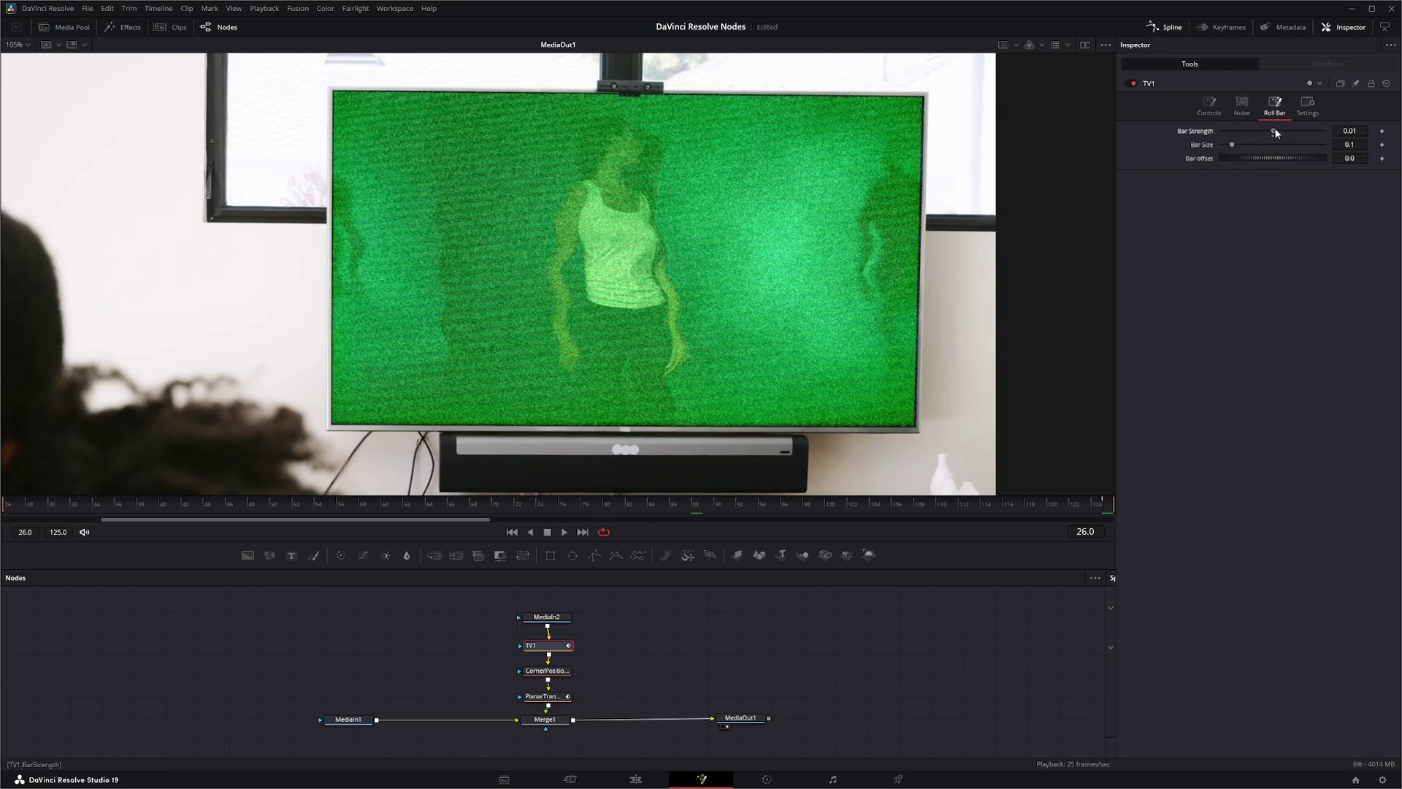
left_click_drag(1234, 140, 1314, 129)
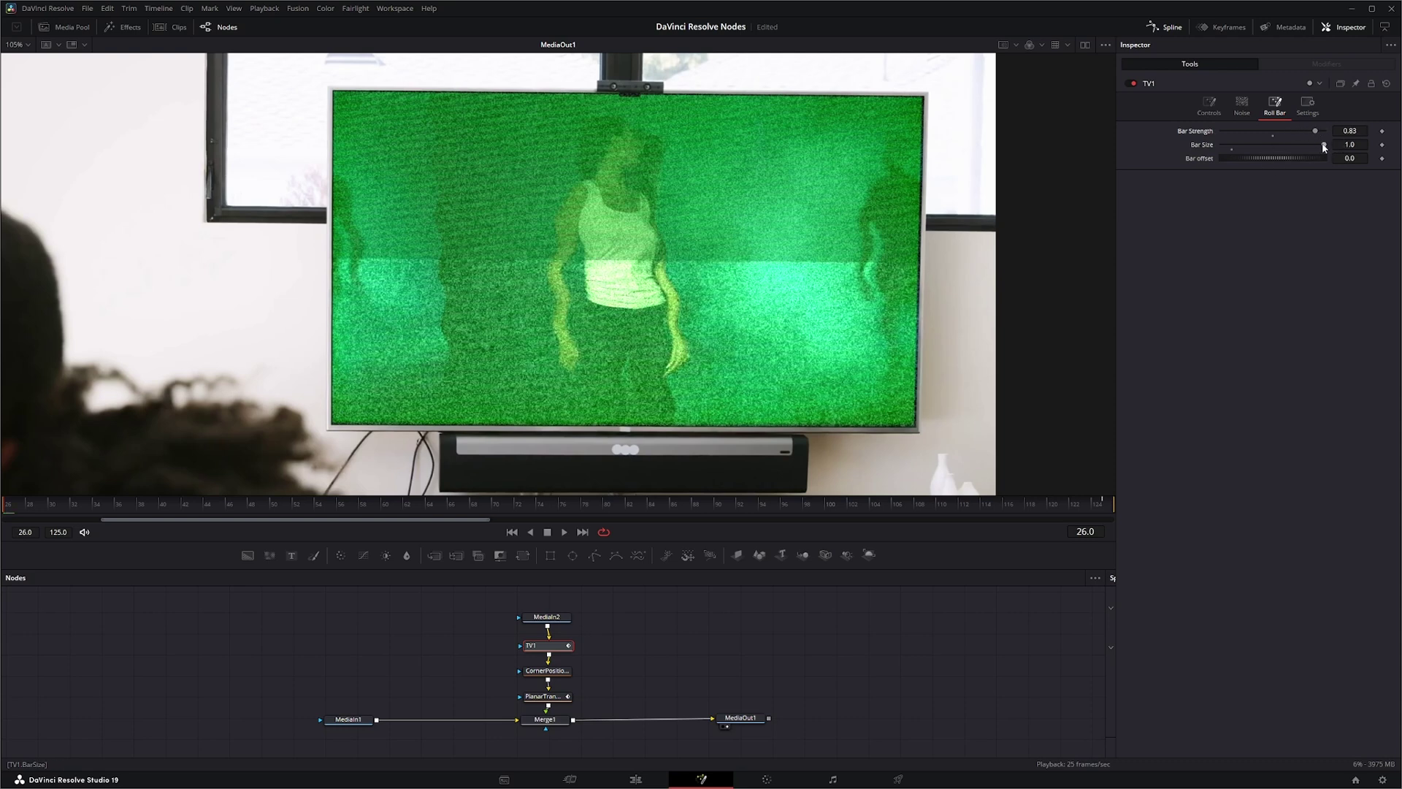
left_click_drag(1324, 147, 1387, 160)
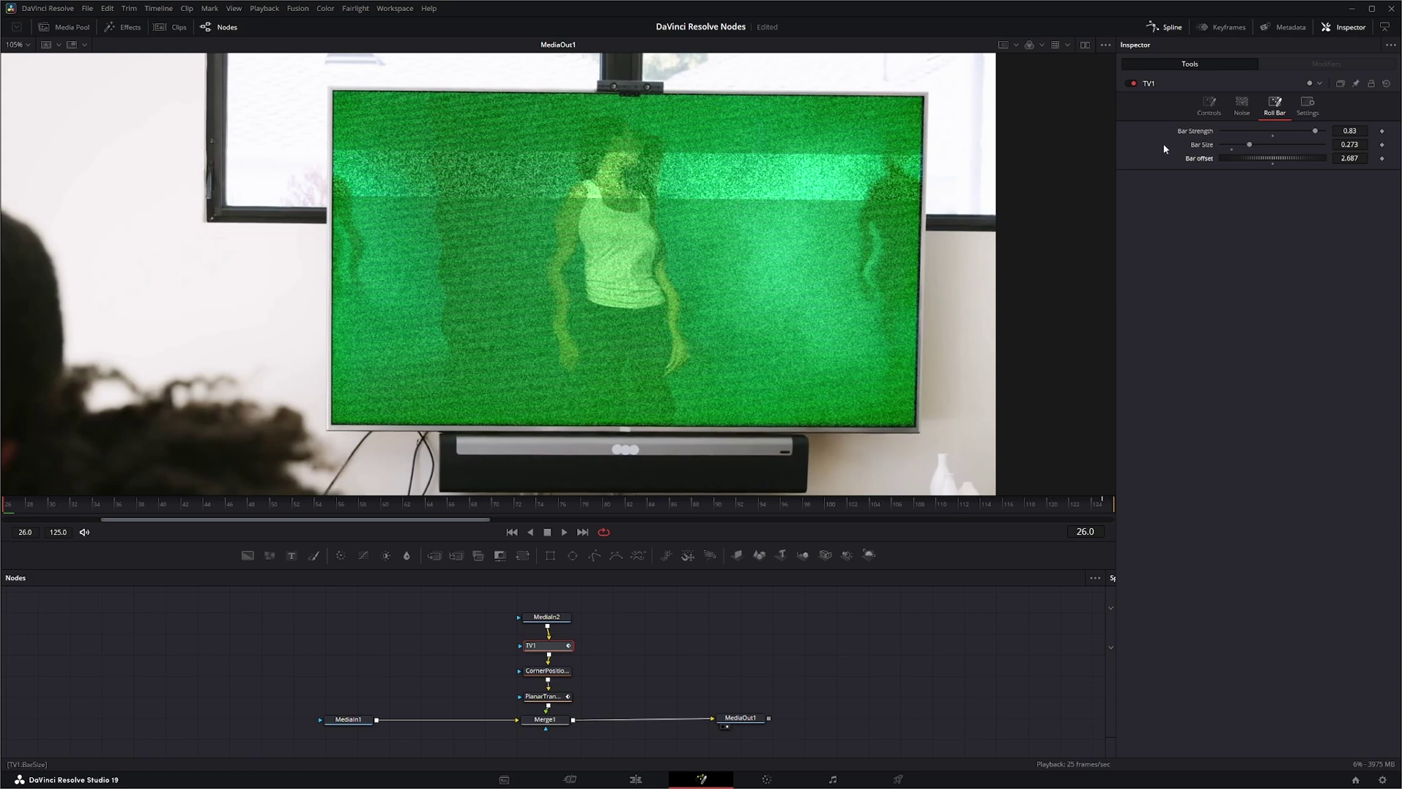
left_click(1308, 105)
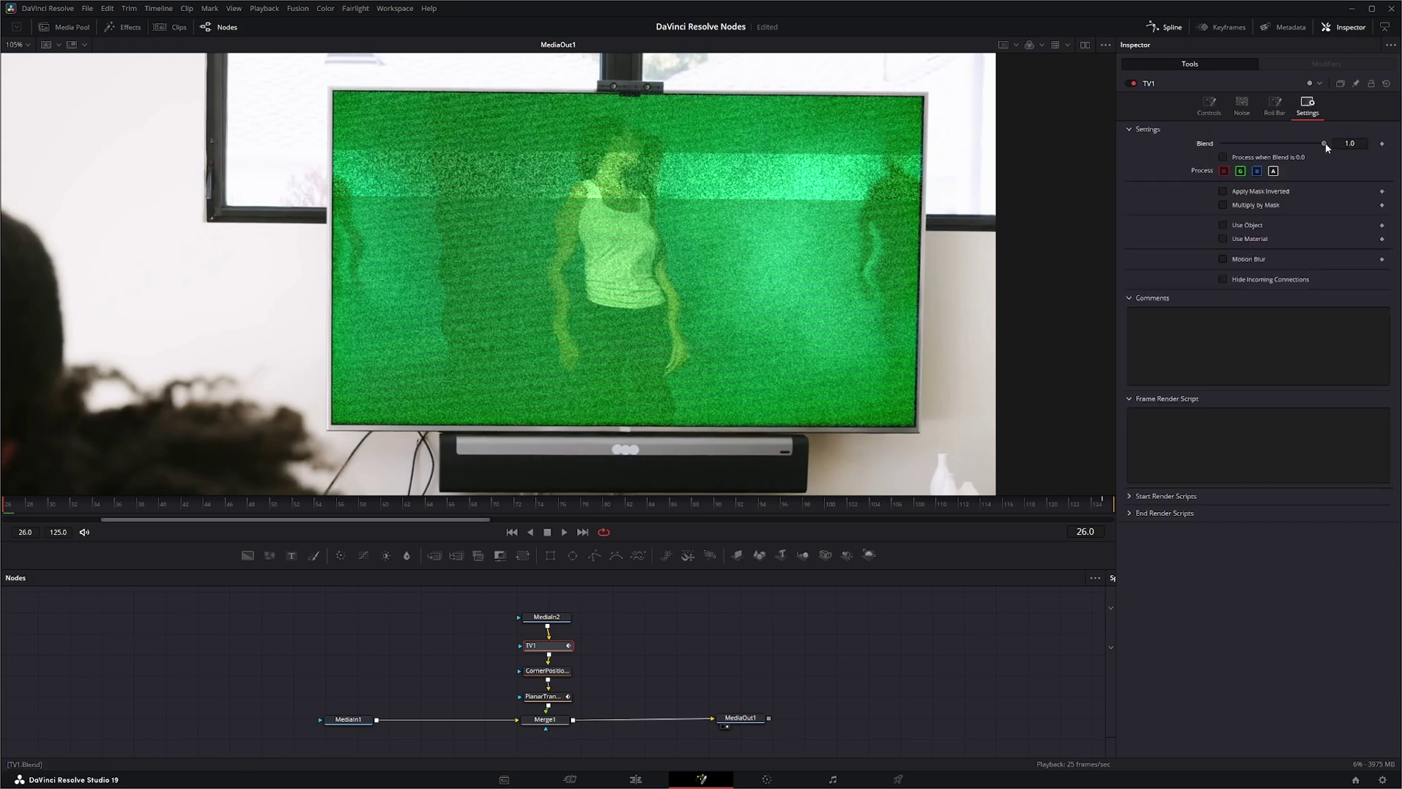
mouse_move(1326, 146)
left_mouse_down()
mouse_move(1236, 145)
mouse_move(1344, 163)
left_mouse_up()
Move MediaIn2 slightly up and the TV node out of the column to free the space above the Corner Positioner.
left_click_drag(551, 620, 553, 610)
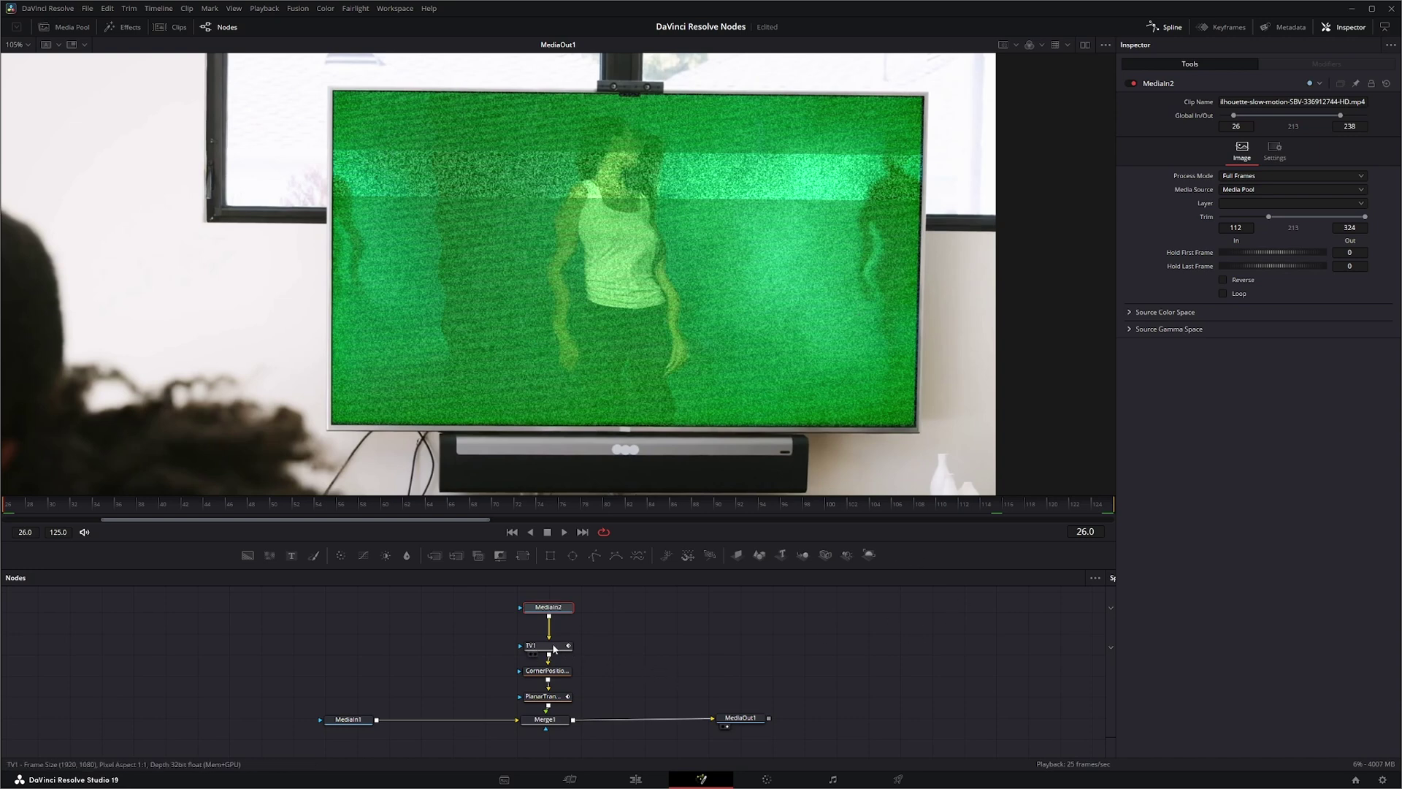
left_click_drag(546, 649, 703, 645)
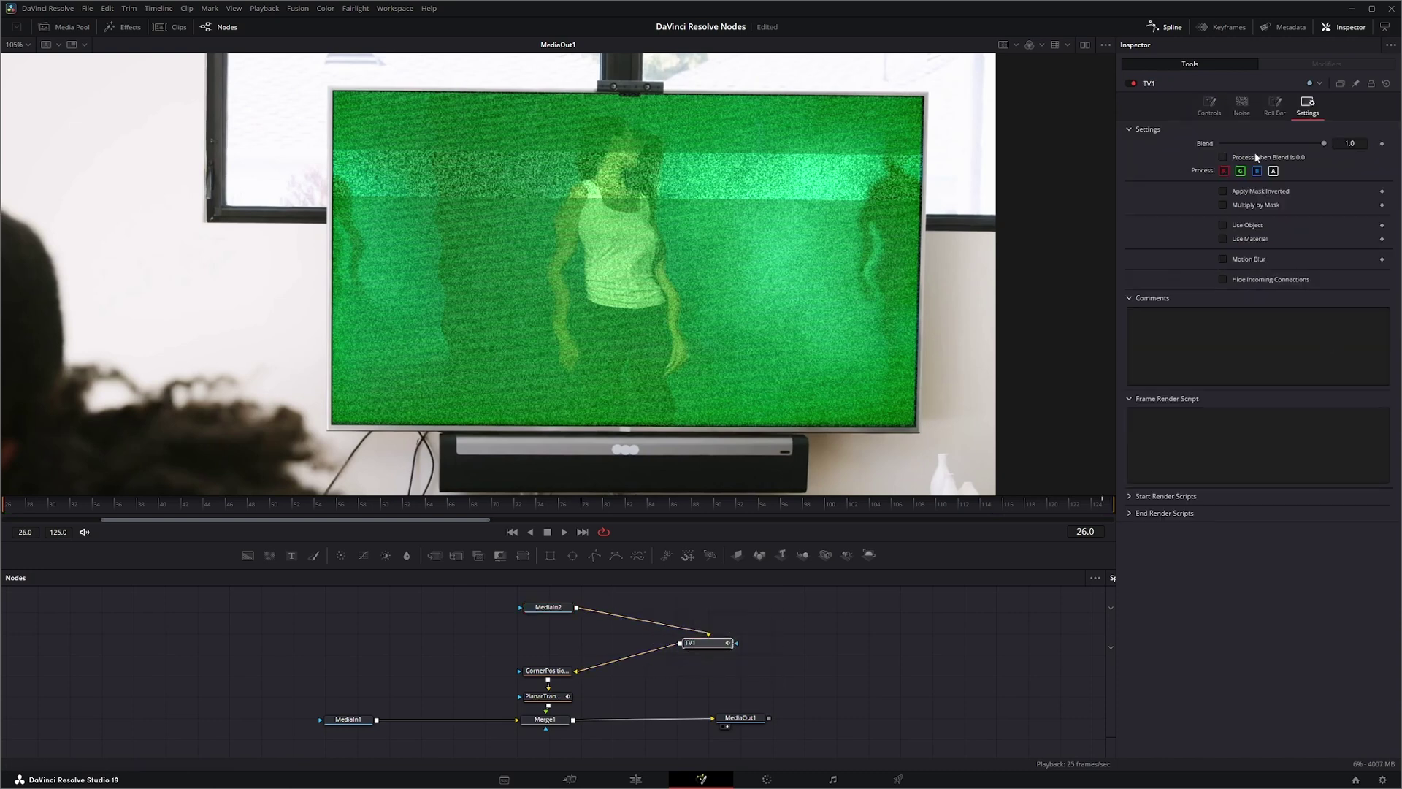
left_click(1212, 103)
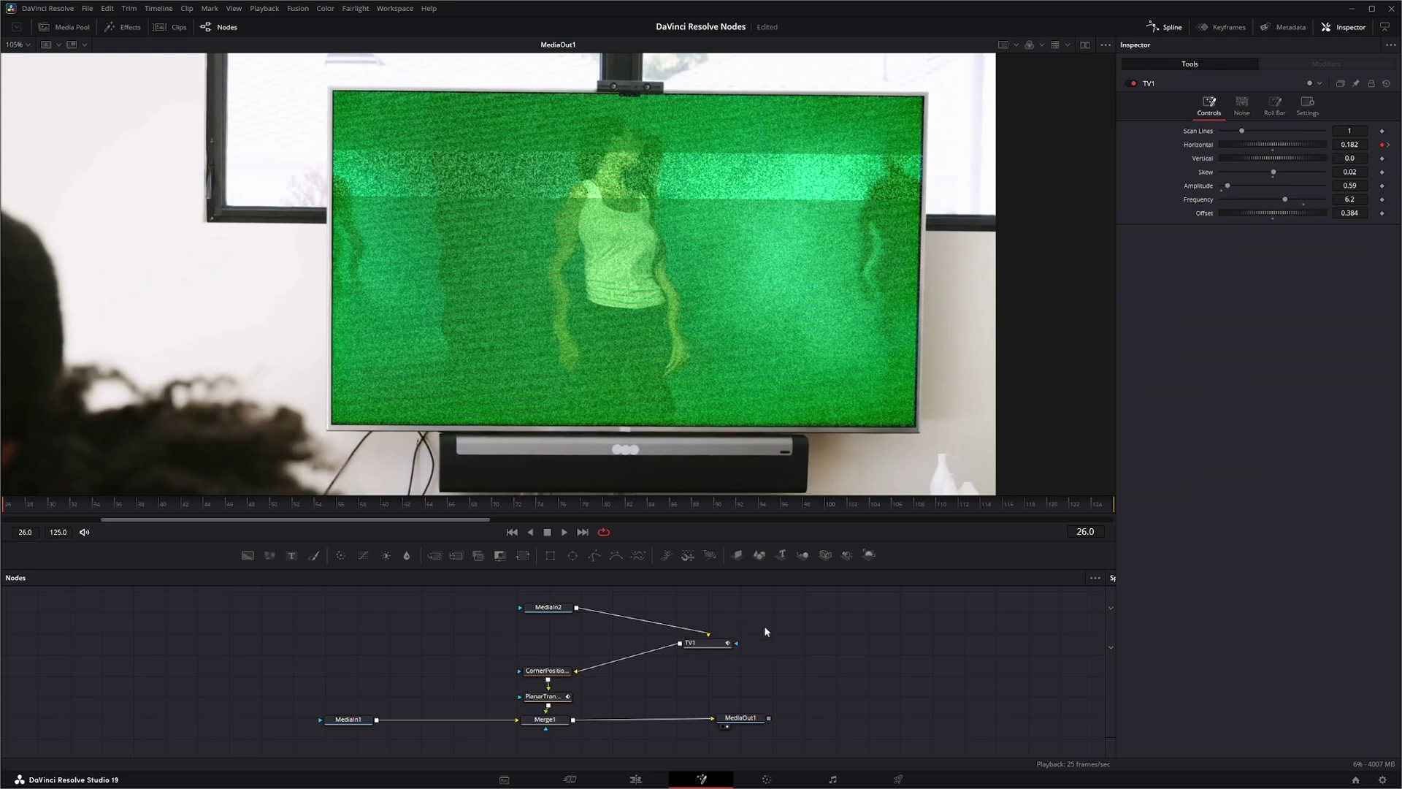
Add an Analog Damage node and place it in the empty area above MediaIn1.
key("shift+space")
type("tv")
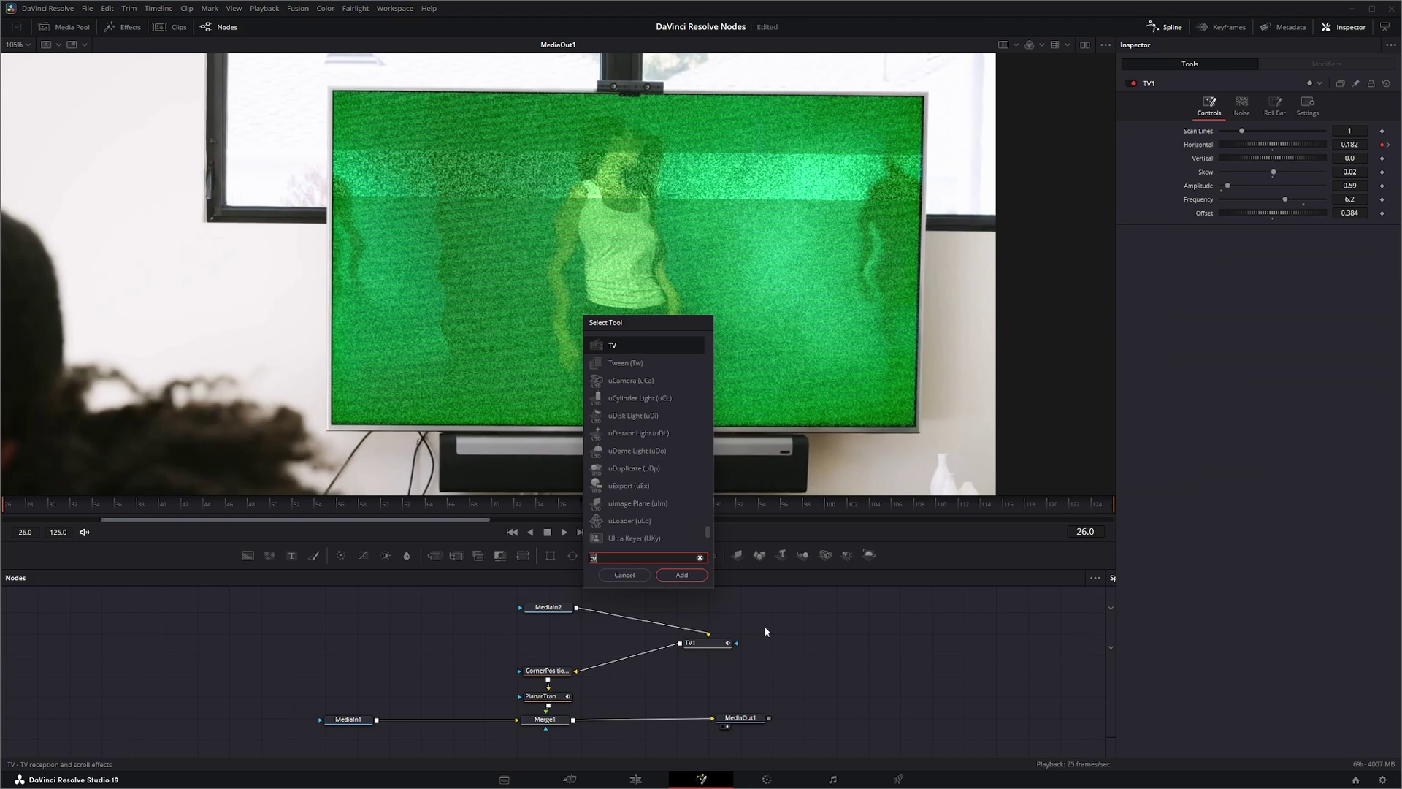
key("BackSpace")
key("BackSpace")
type("anal")
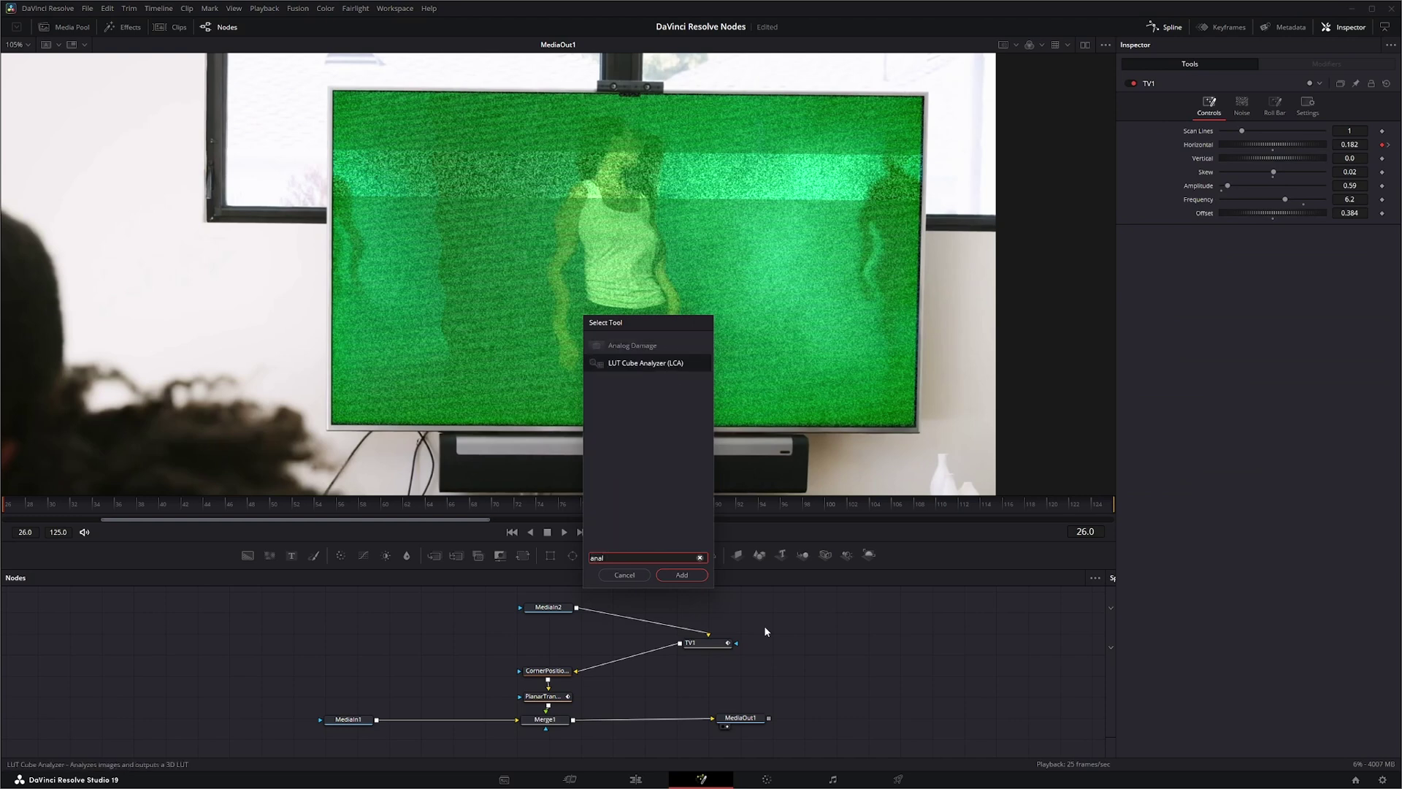
type("og Damage")
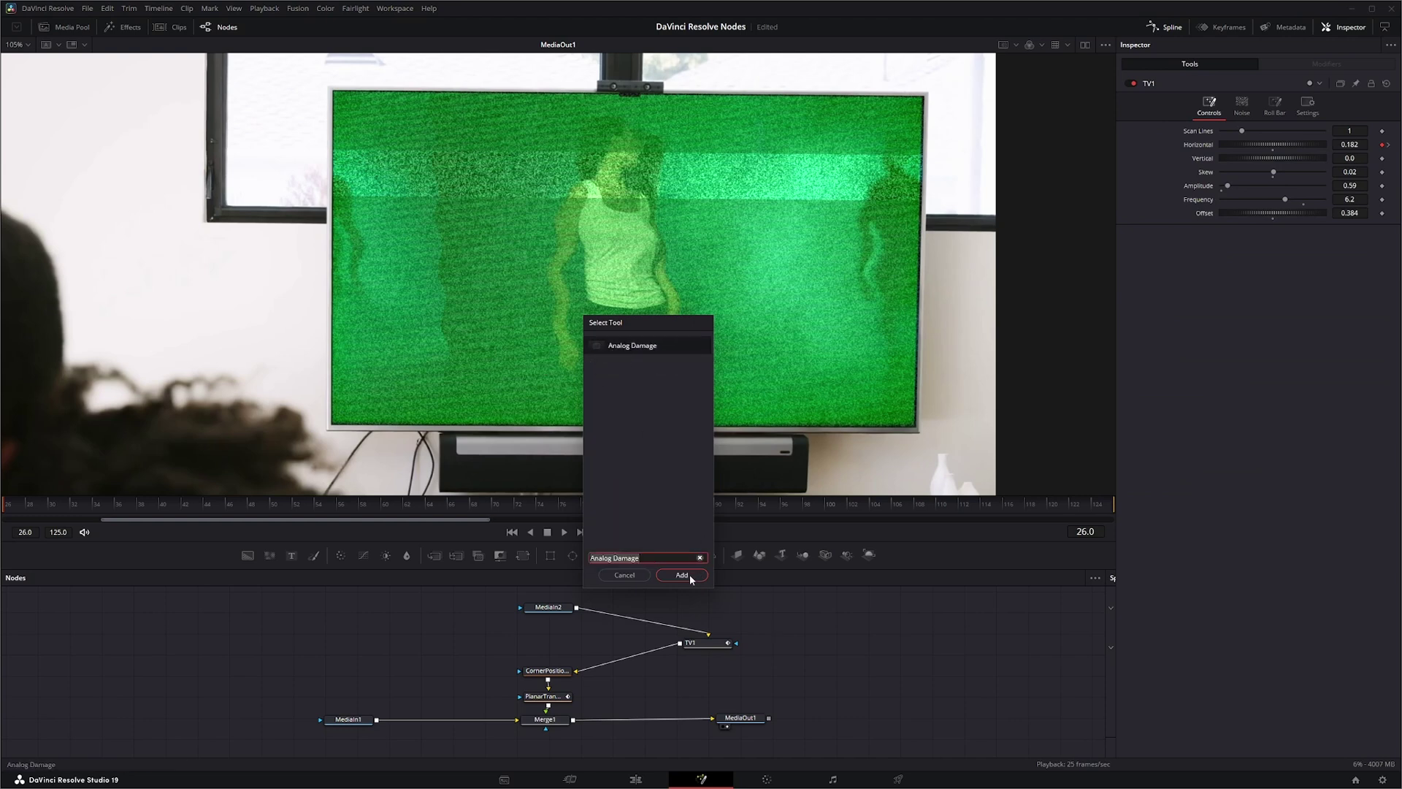
left_click(689, 576)
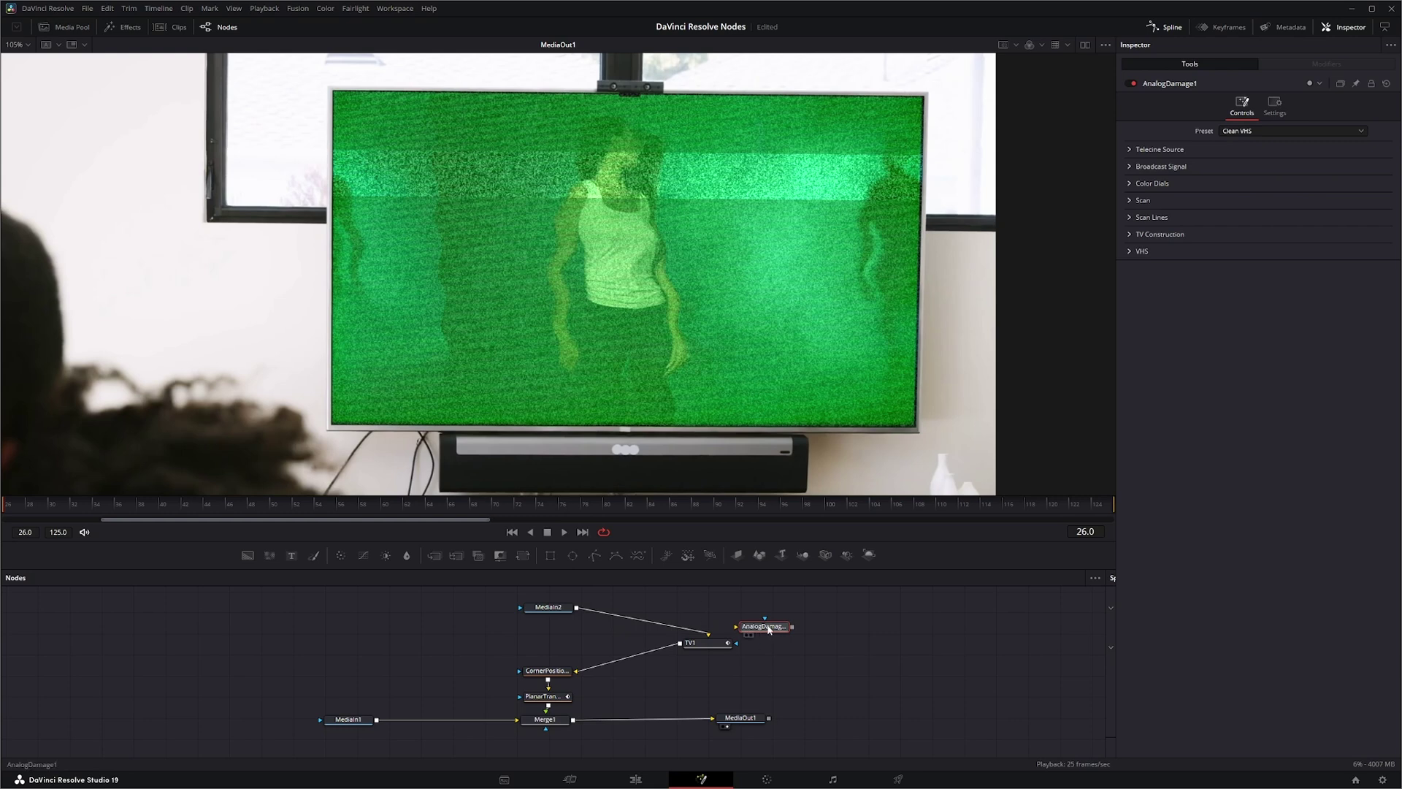
left_click_drag(751, 633, 346, 631)
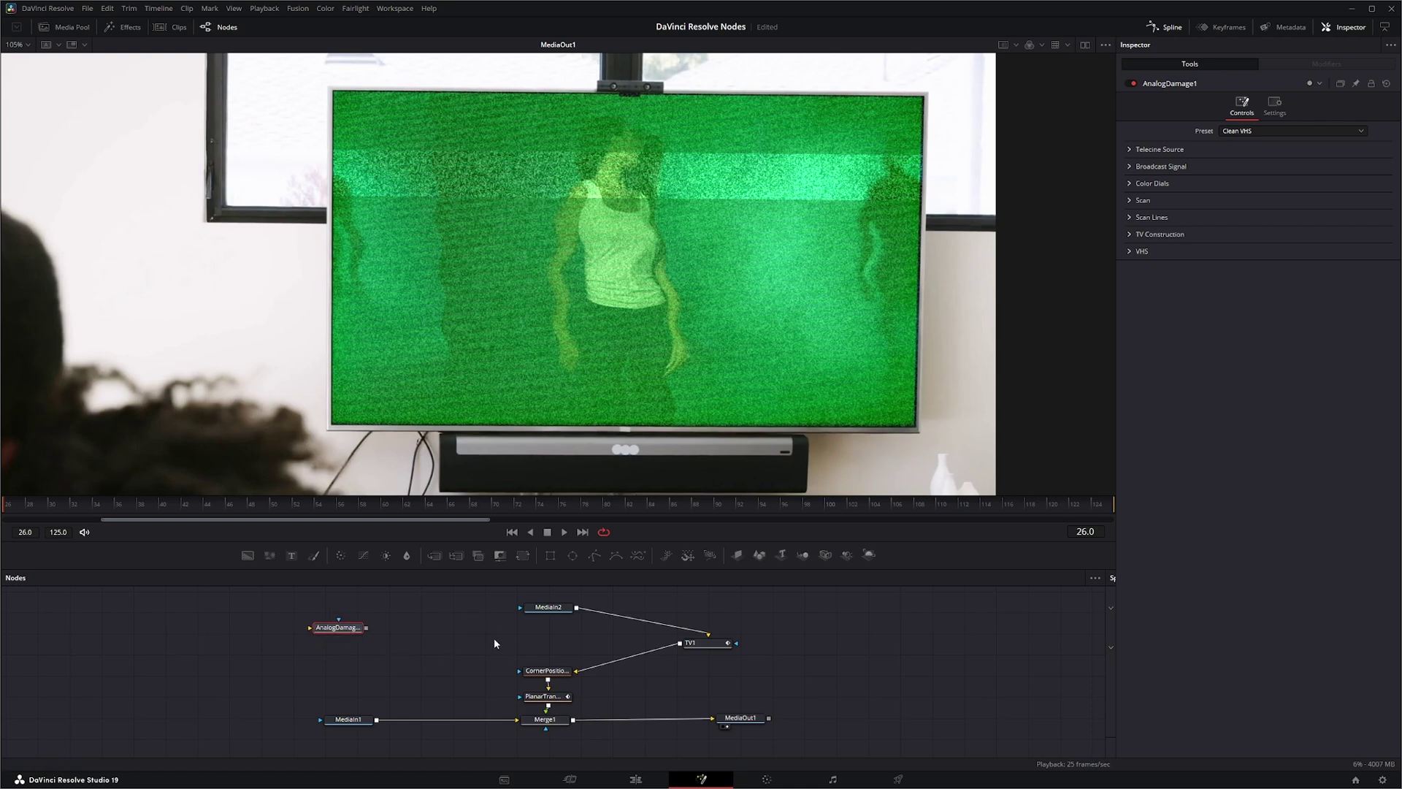
Insert the Analog Damage node between MediaIn2 and the Corner Positioner in place of the TV node, and delete the TV node.
left_click(340, 720)
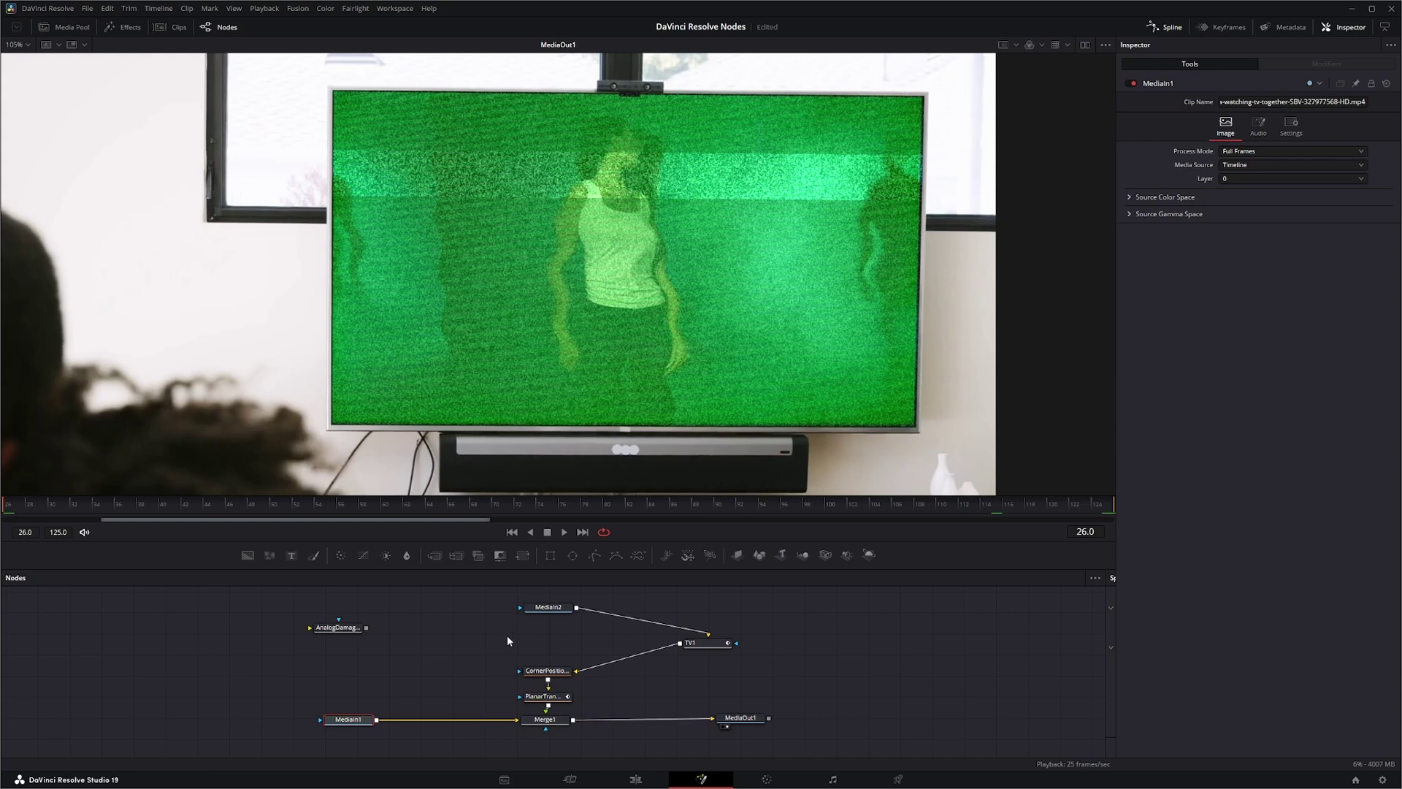
left_click_drag(475, 593, 697, 740)
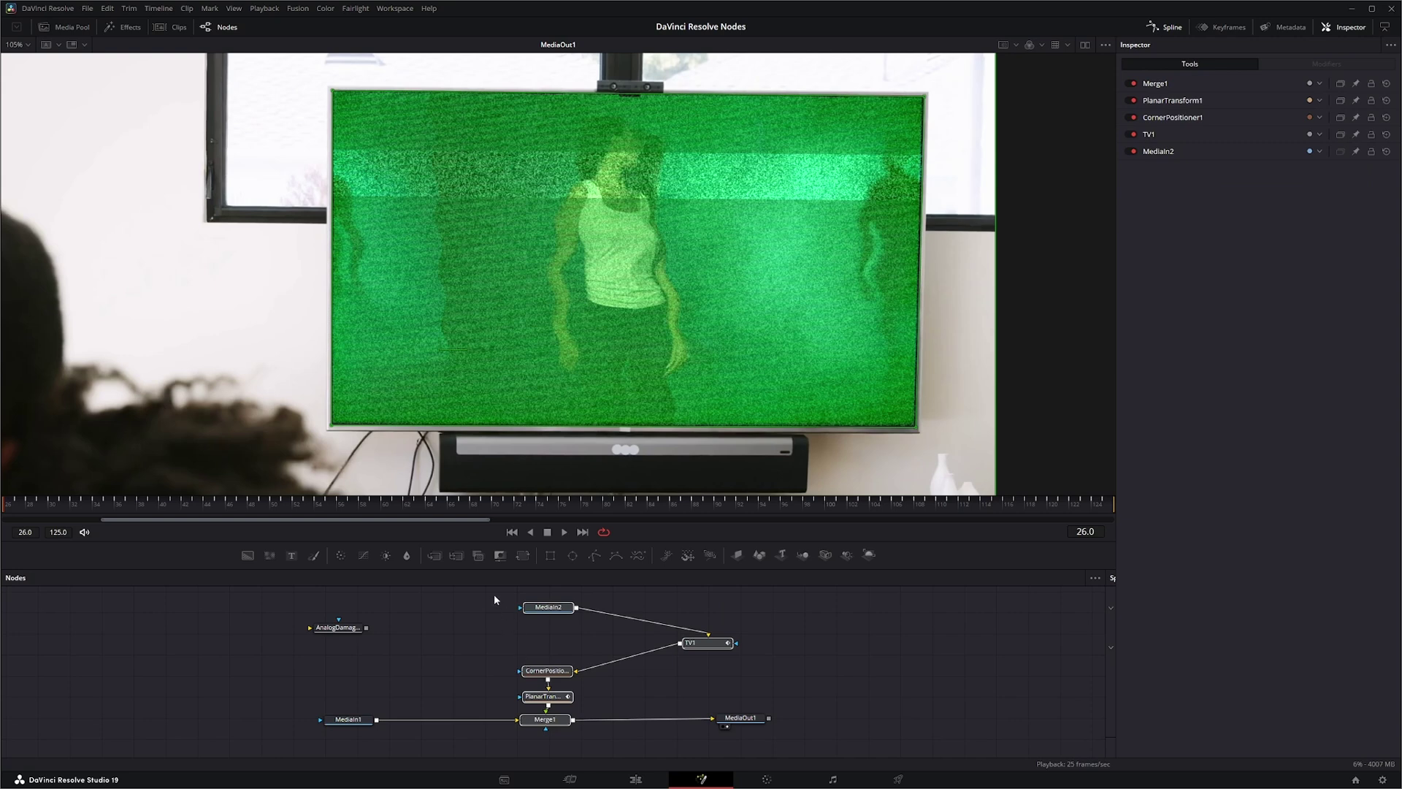
left_click_drag(494, 595, 613, 737)
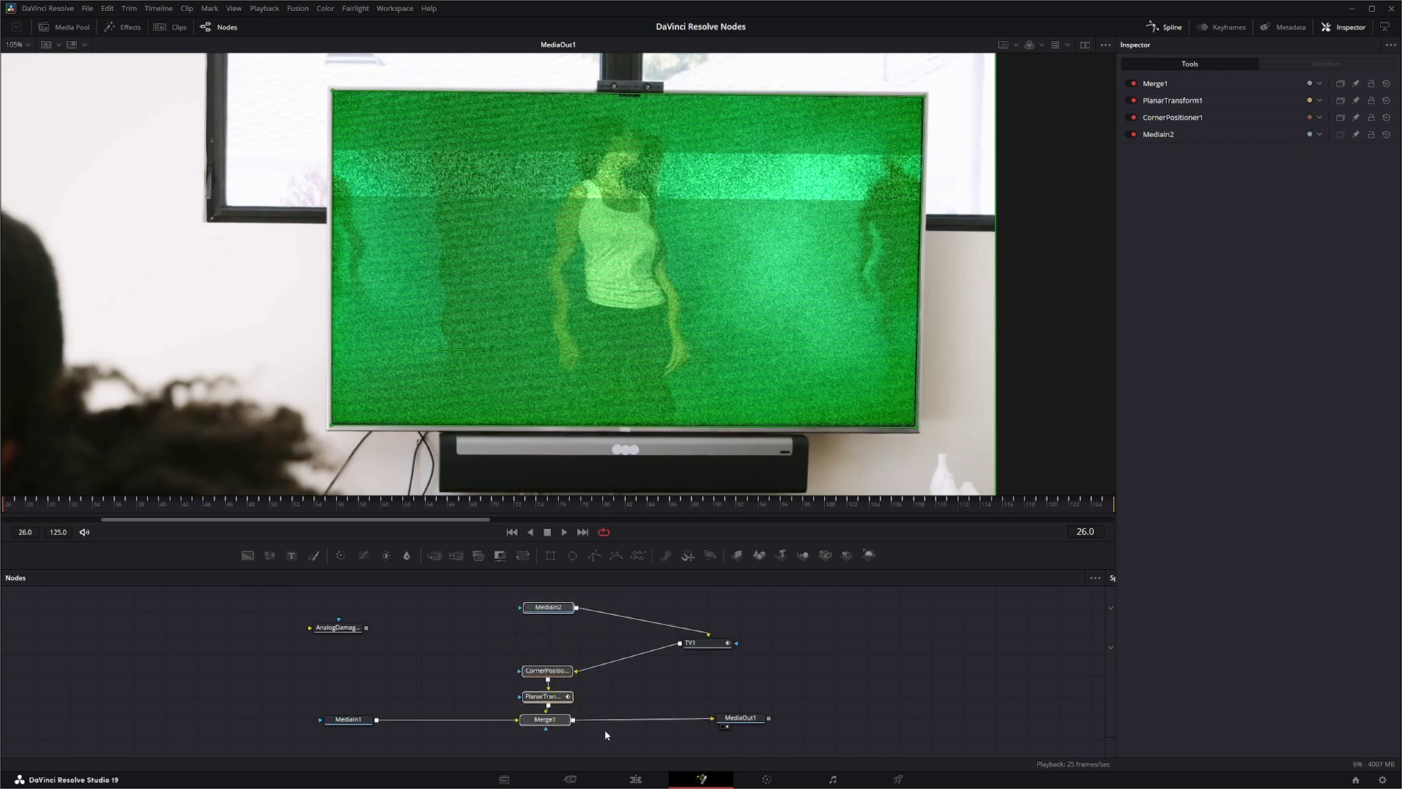
left_click_drag(339, 629, 582, 669)
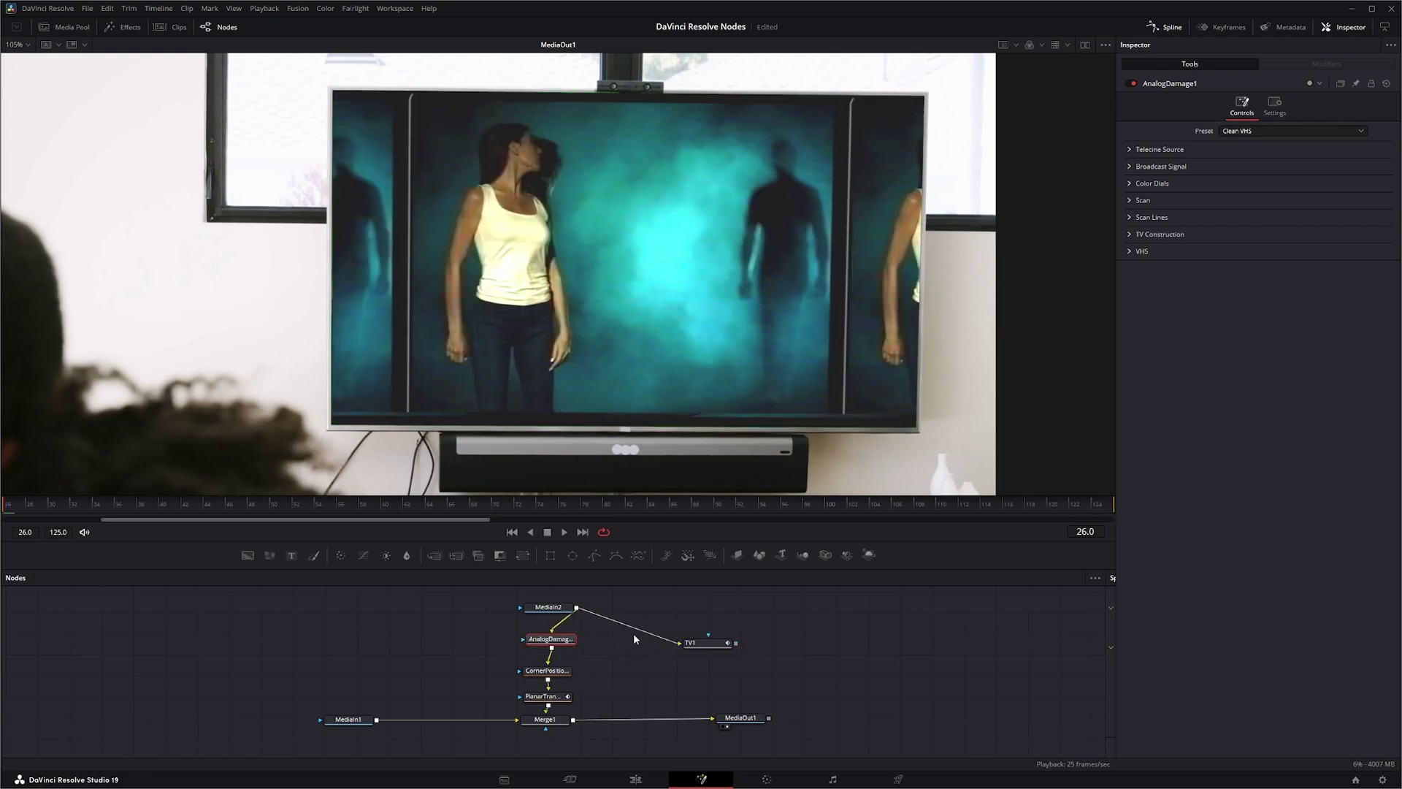
left_click(705, 643)
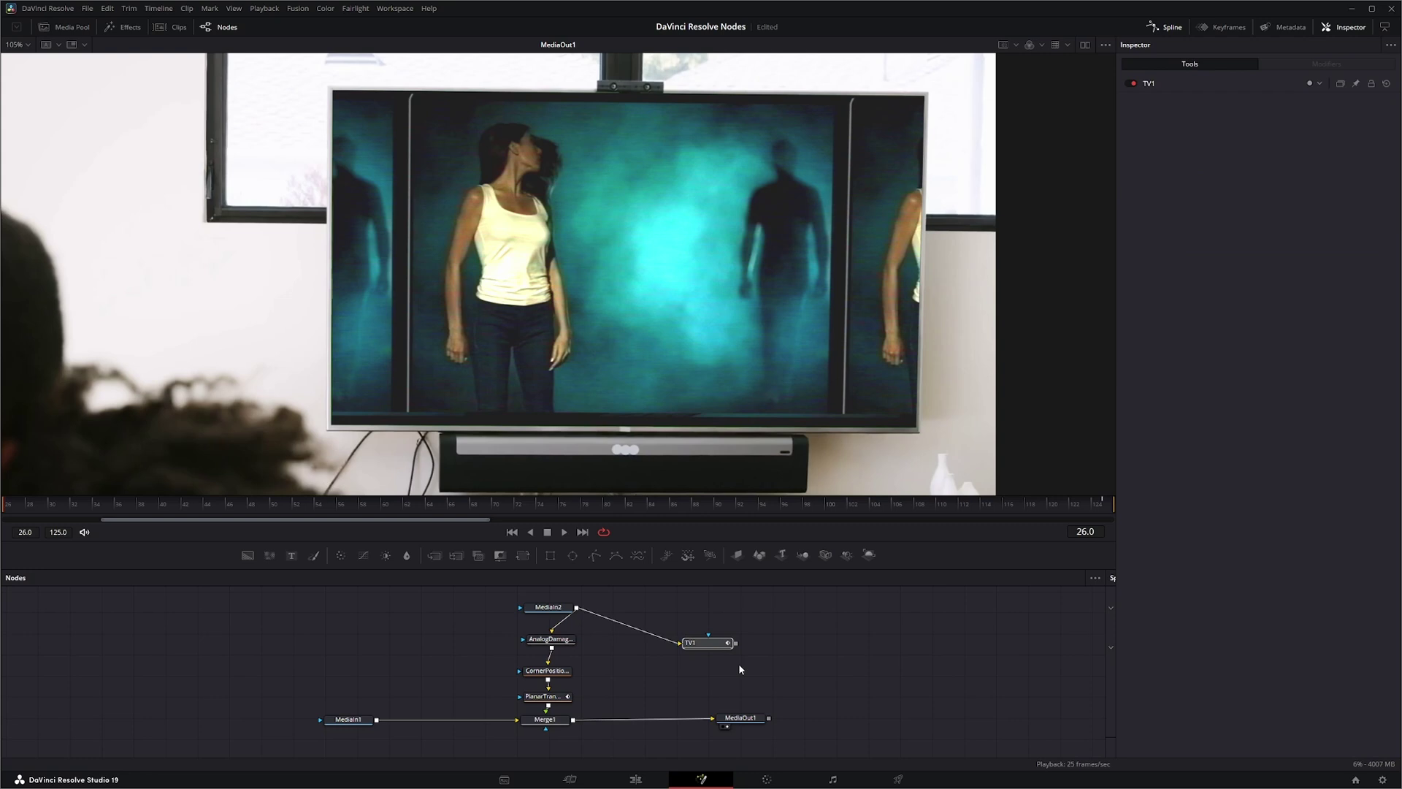
key("Delete")
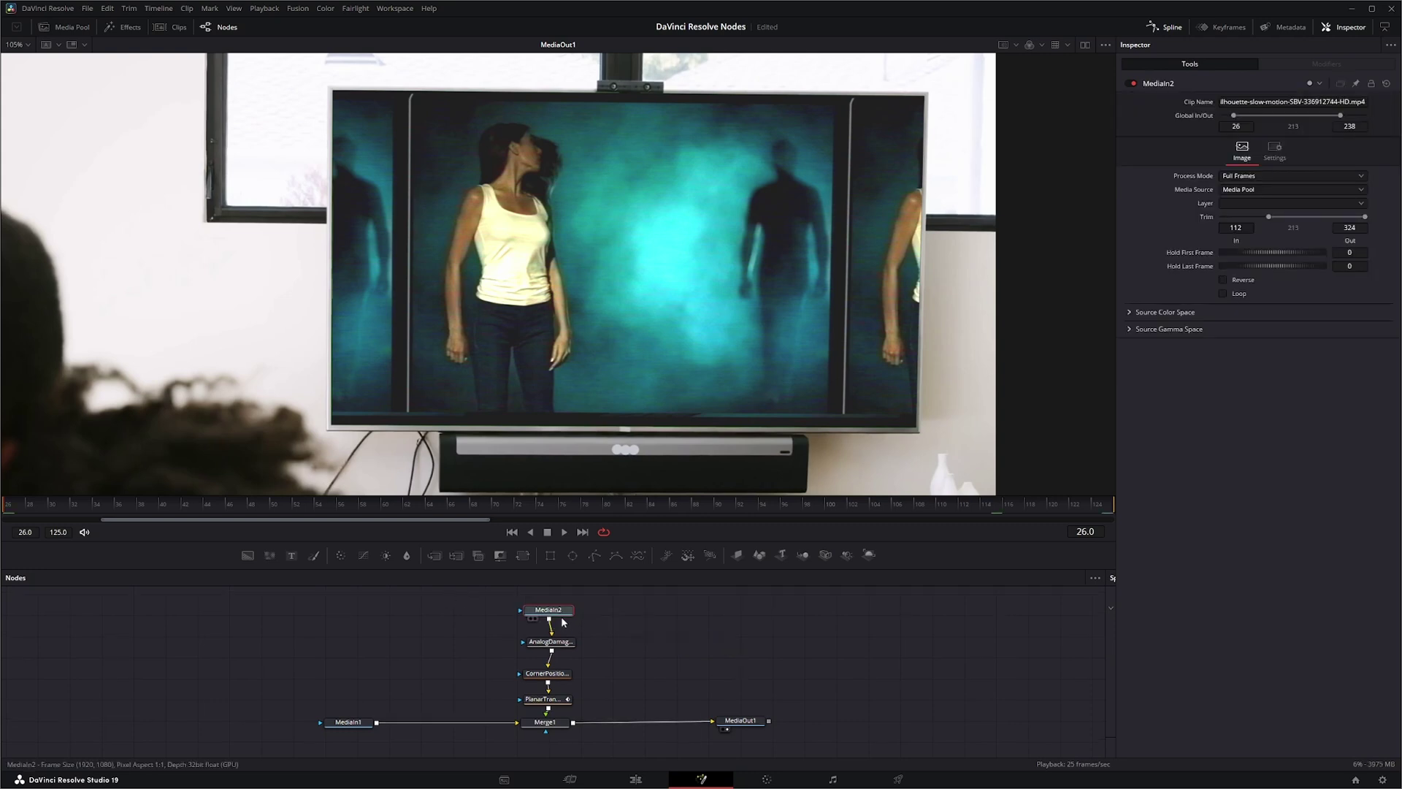
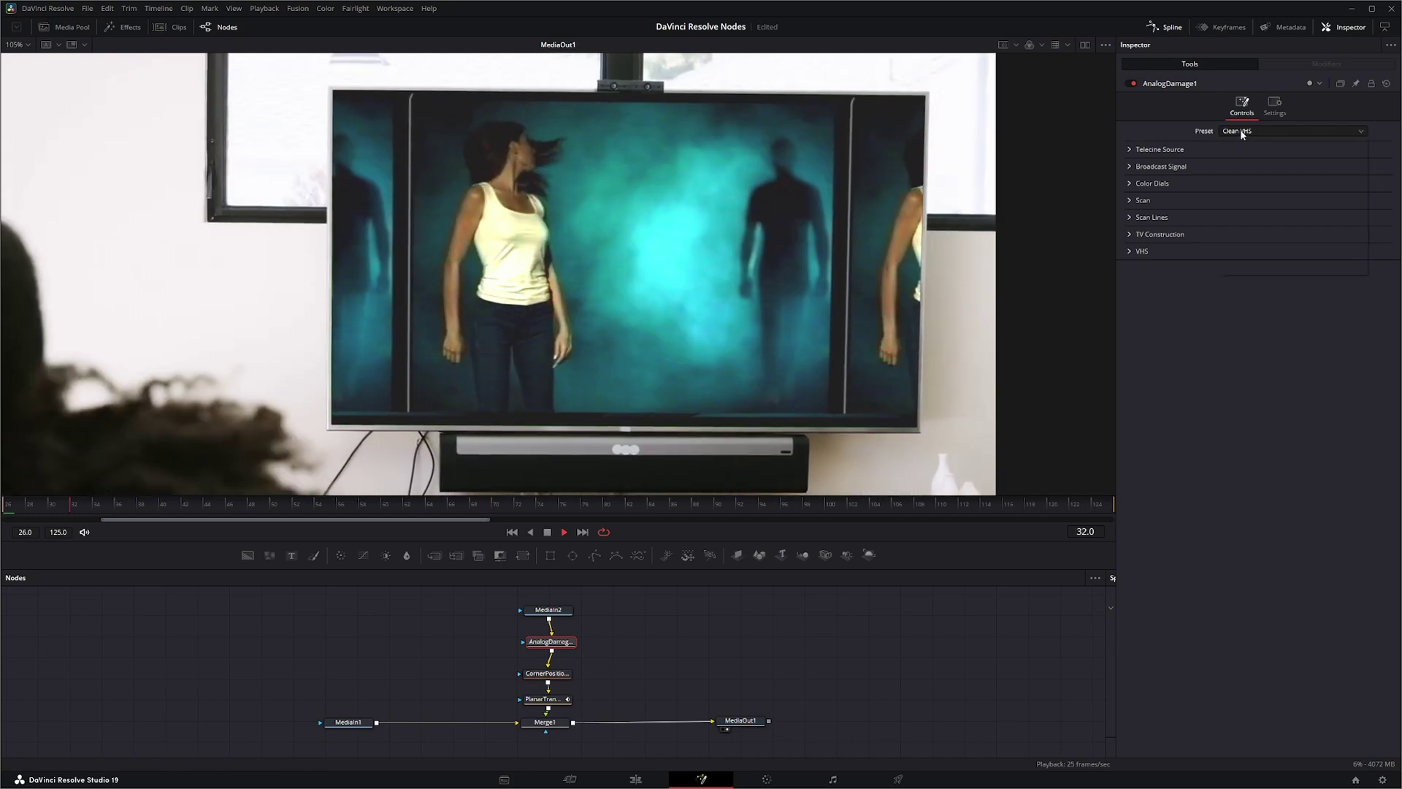
Try the Early Television and 1980s presets of Analog Damage during playback, and set the preset to Blank (no effect).
left_click(1237, 132)
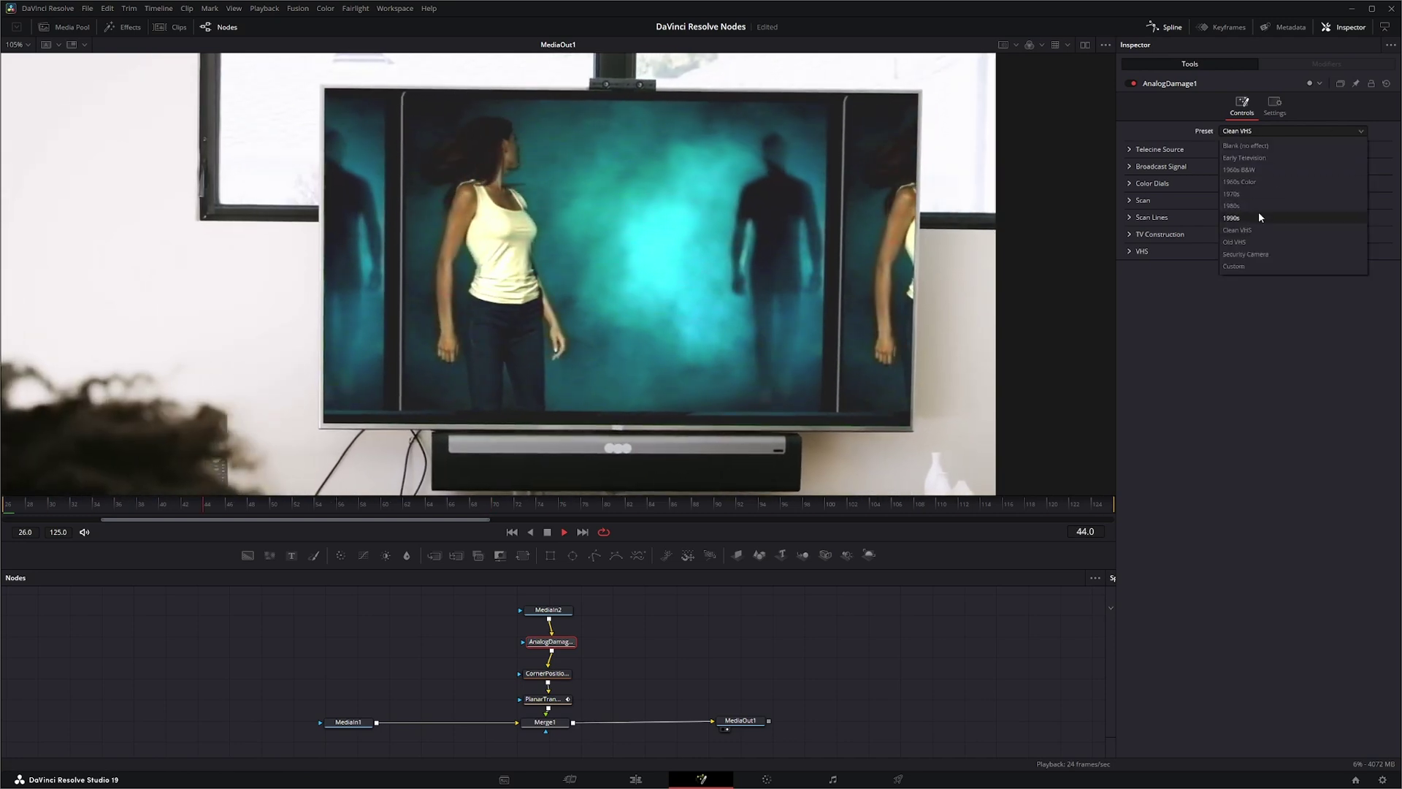
left_click(1245, 158)
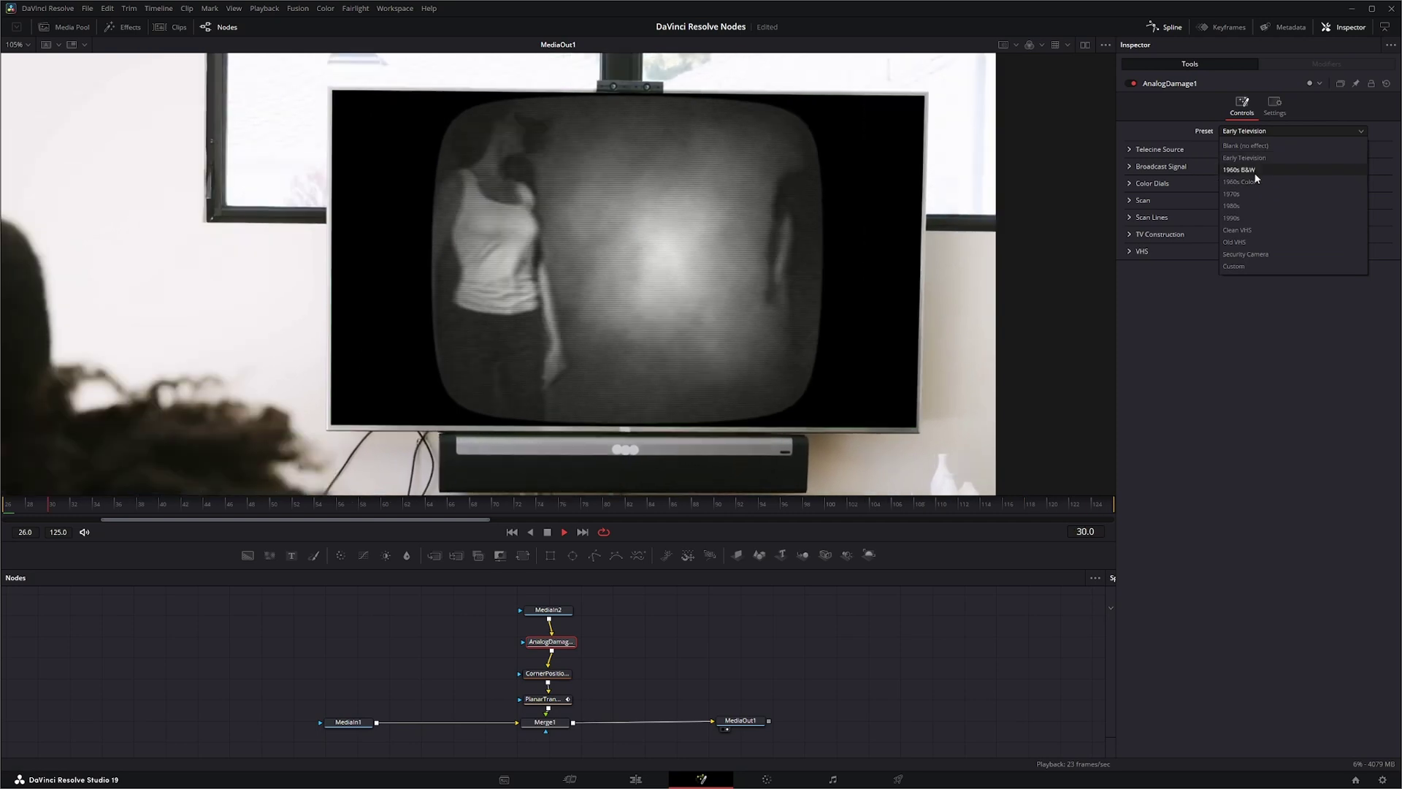
left_click(1248, 146)
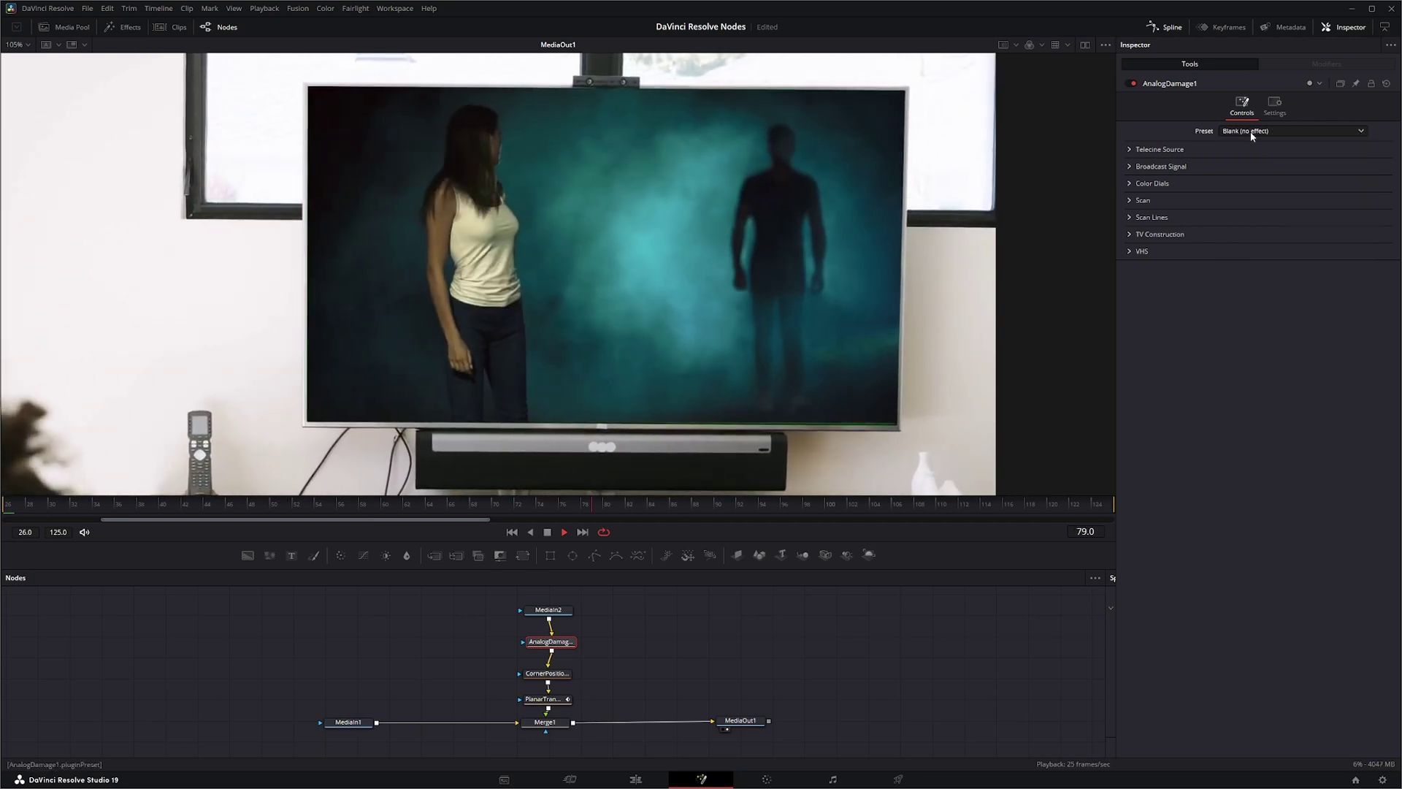
left_click(1256, 131)
left_click(1251, 207)
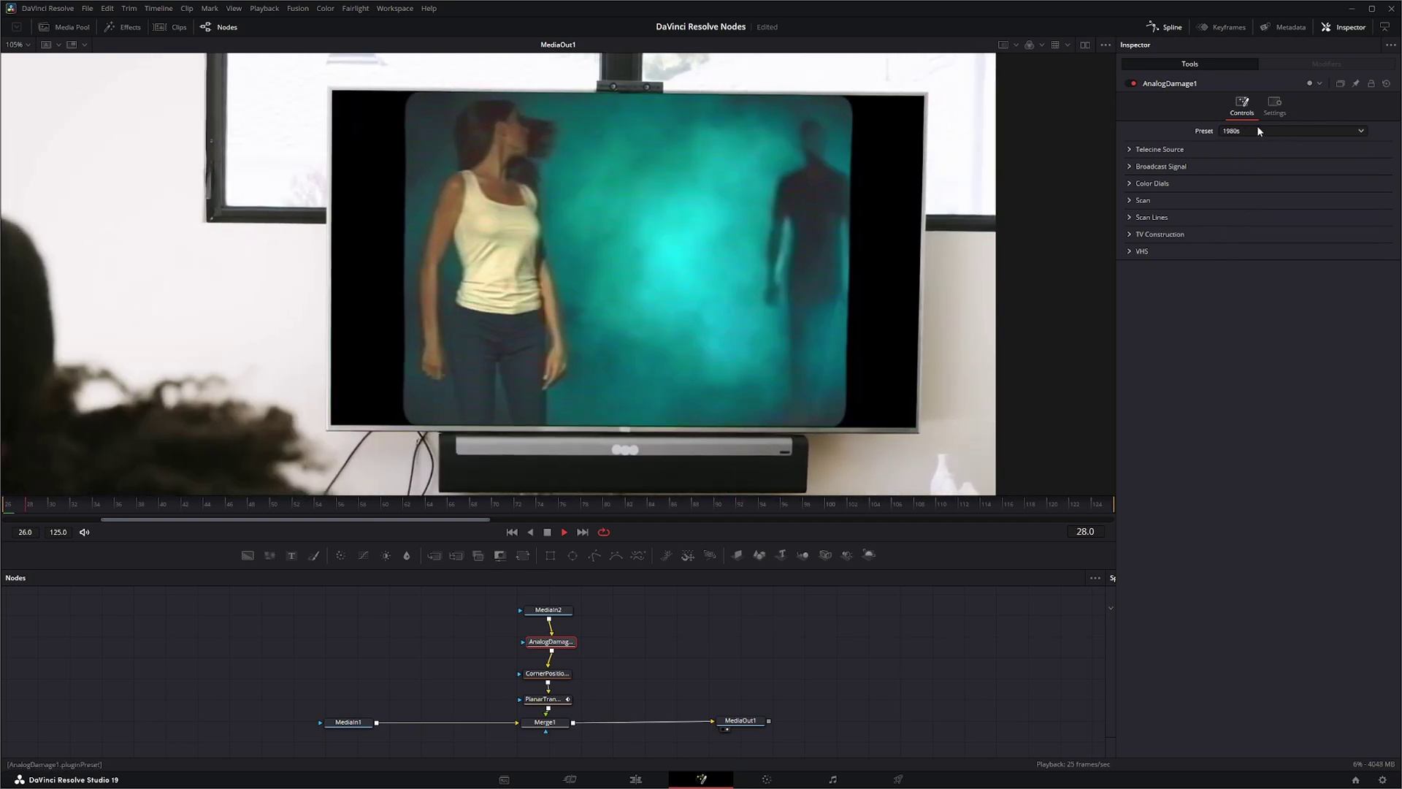
left_click(1255, 128)
left_click(1255, 146)
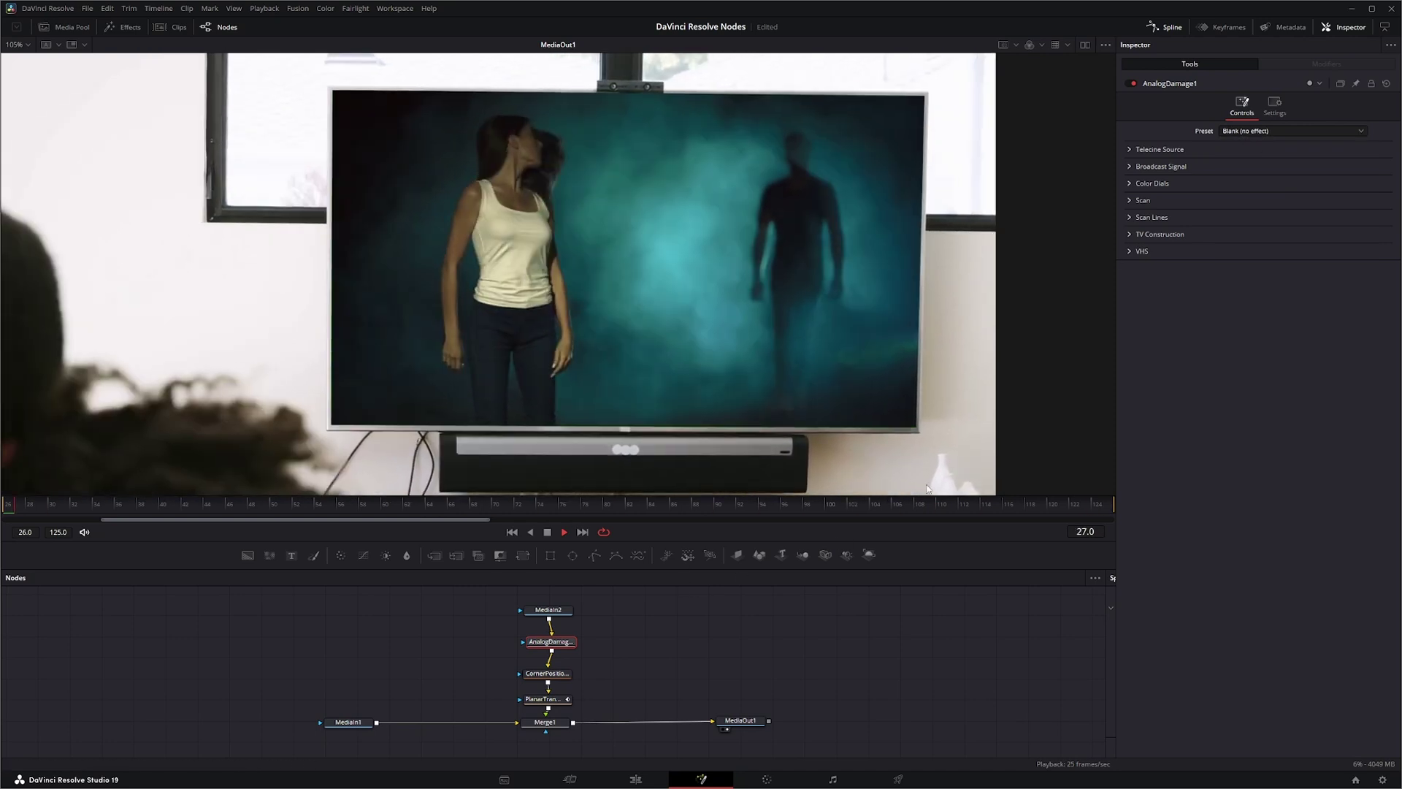
Try Telecine Source Vignetting 0.353, Vignette Aspect 2.25 and Shutter Weave 1.0 on Analog Damage, and reset all three to their defaults.
left_click(1129, 149)
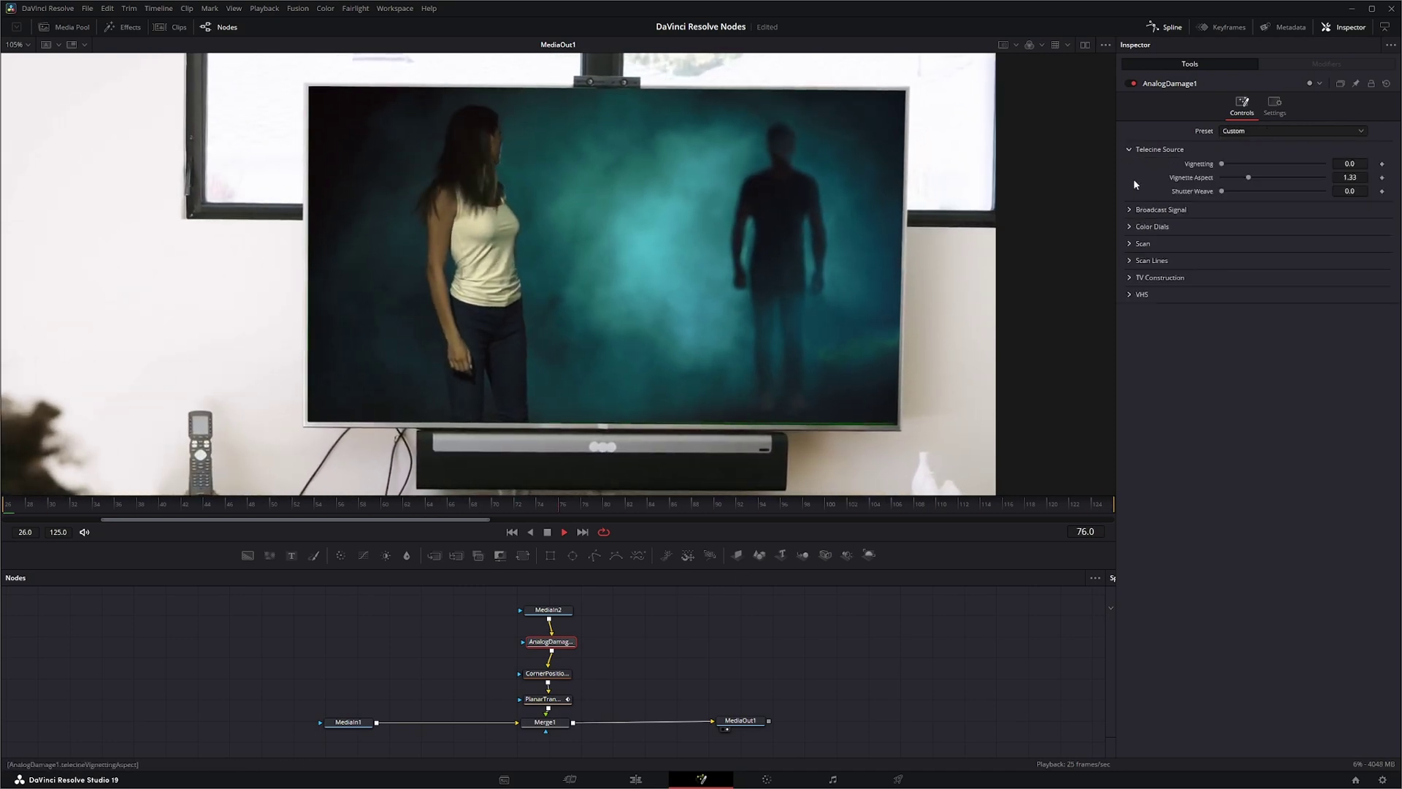
left_click_drag(1223, 165, 1324, 178)
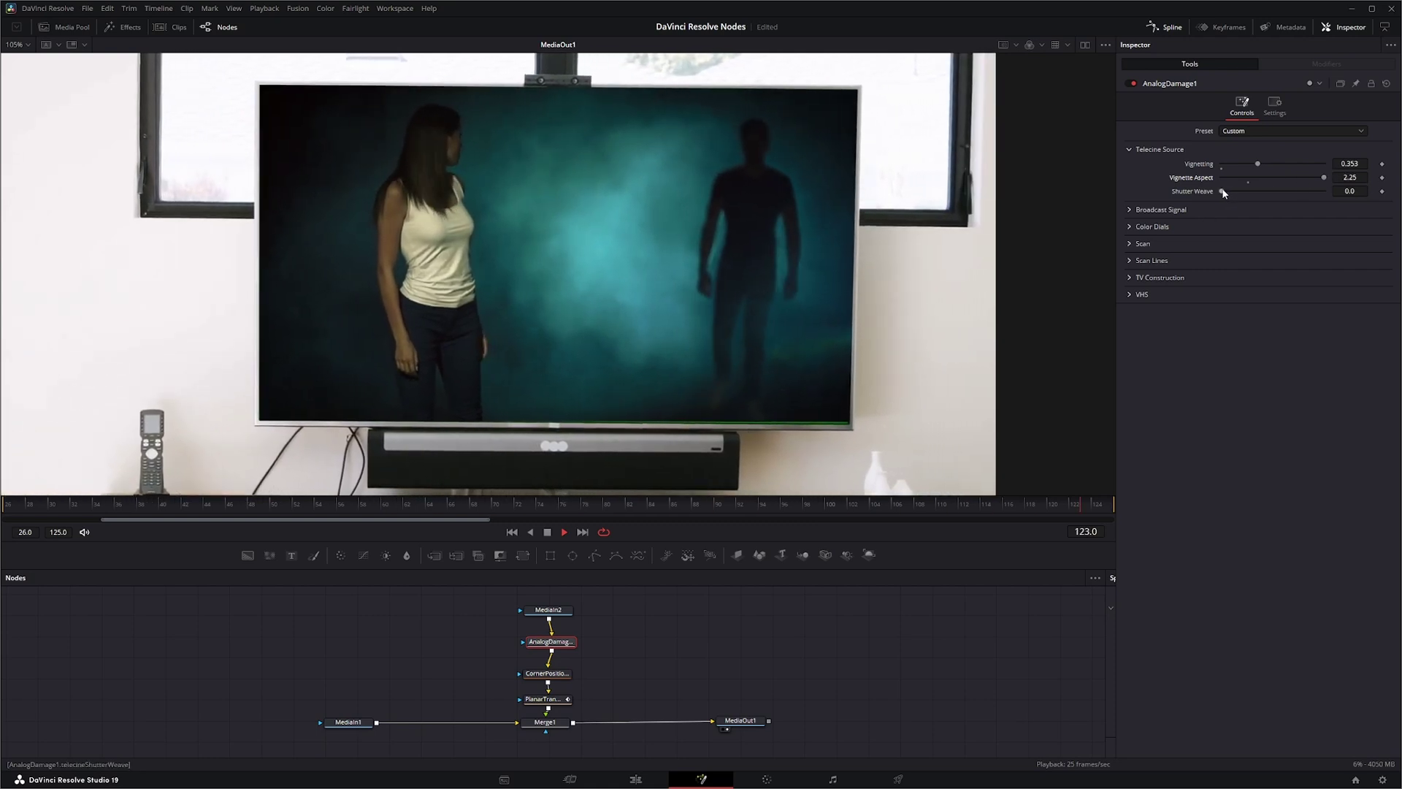
left_click_drag(1221, 187, 1353, 201)
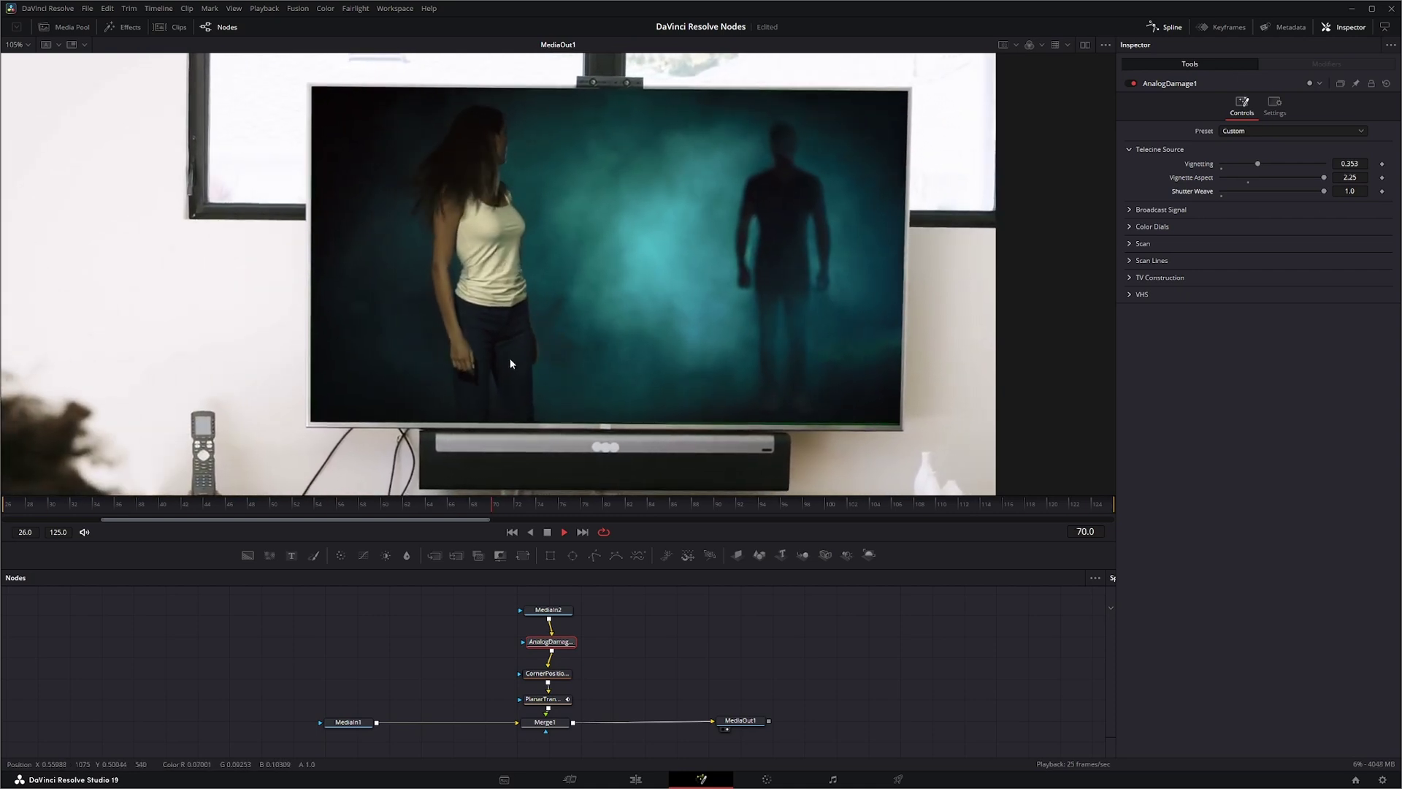
double_click(1241, 179)
double_click(1198, 164)
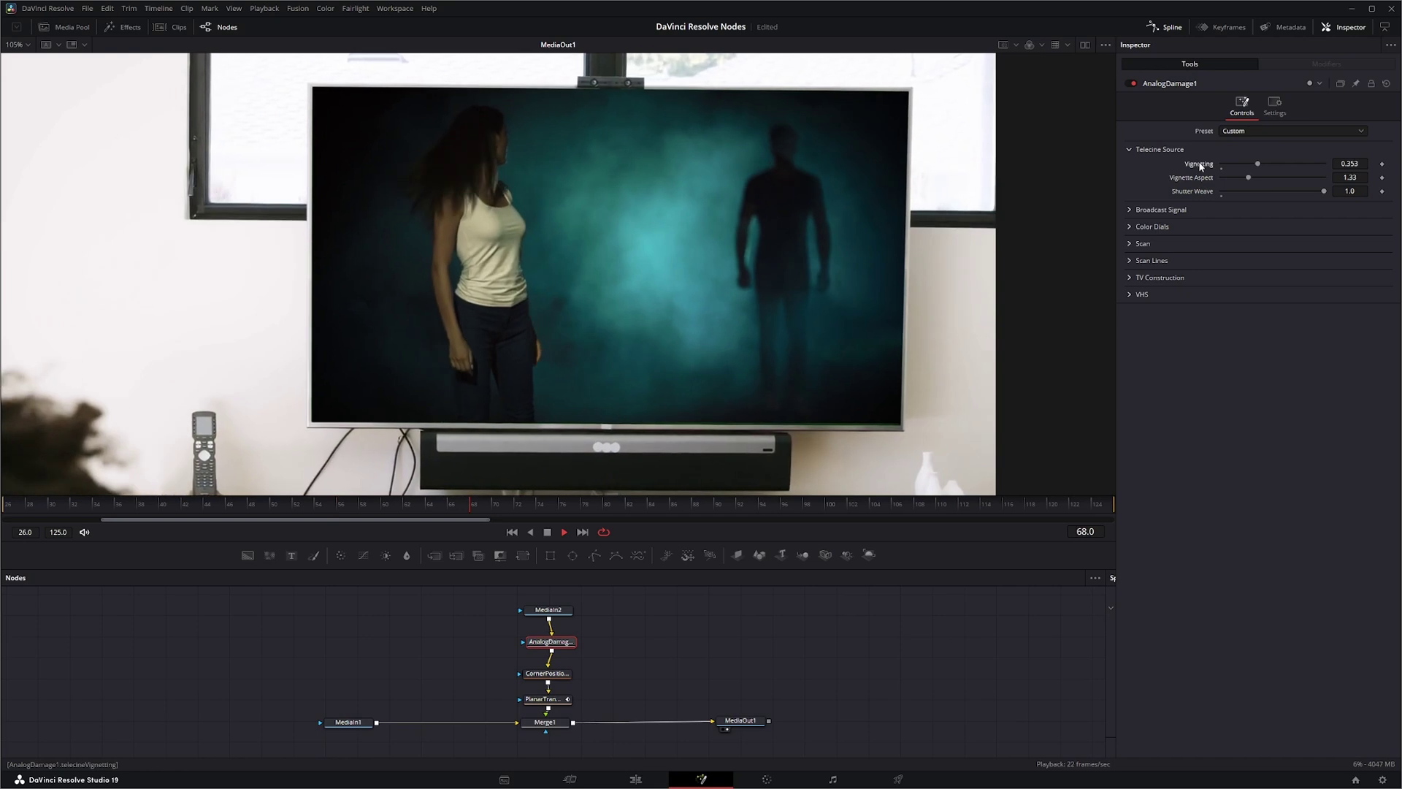
double_click(1198, 191)
left_click(1129, 150)
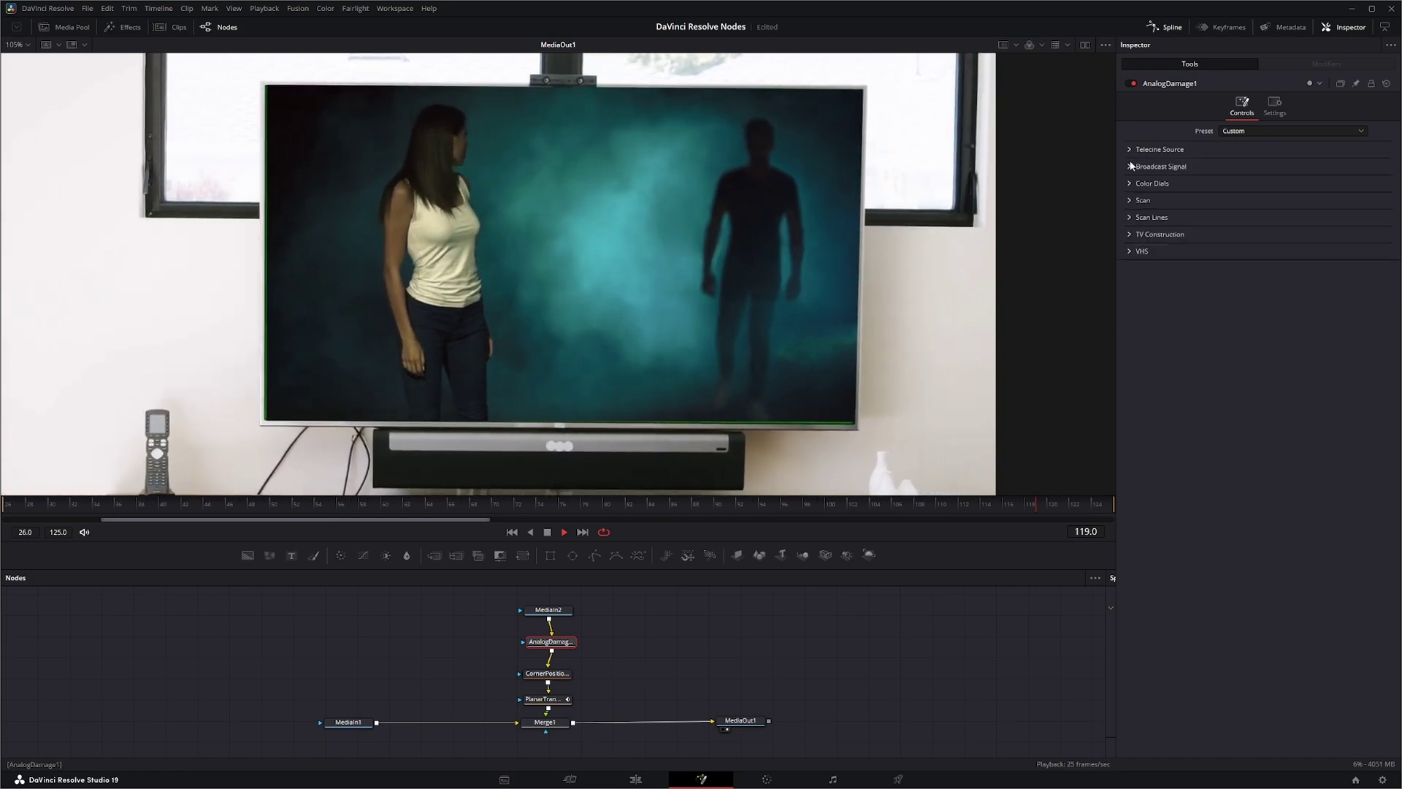
Set Analog Damage's Broadcast Signal to Noise Scale 0.6925, Signal Noise 0.535, Chroma Noise 0.508, Detail Loss 0.155 and Chroma Detail Loss 0.08.
left_click(1129, 167)
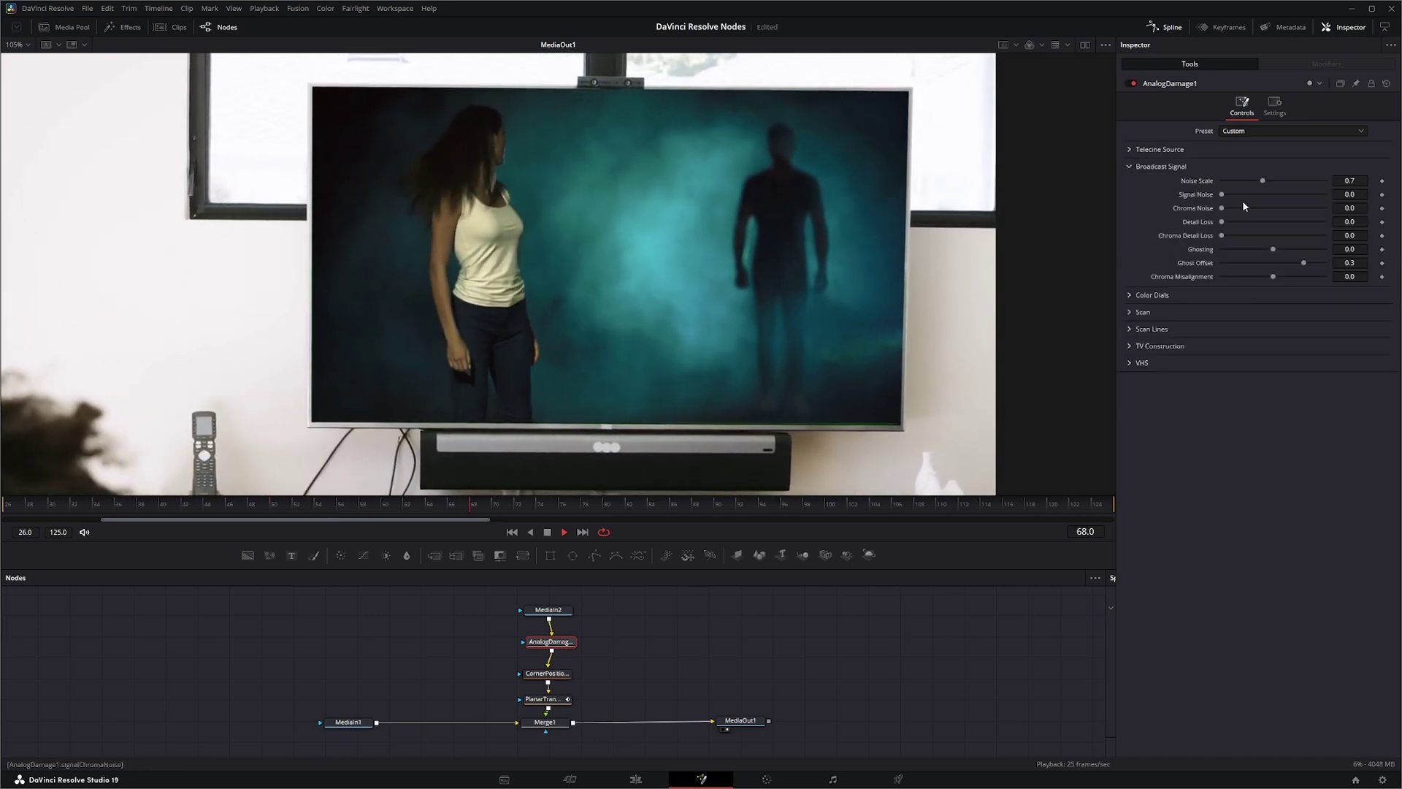
mouse_move(1269, 182)
left_mouse_down()
mouse_move(1292, 182)
mouse_move(1221, 196)
mouse_move(1277, 196)
mouse_move(1279, 181)
mouse_move(1237, 182)
mouse_move(1281, 182)
mouse_move(1262, 184)
left_mouse_up()
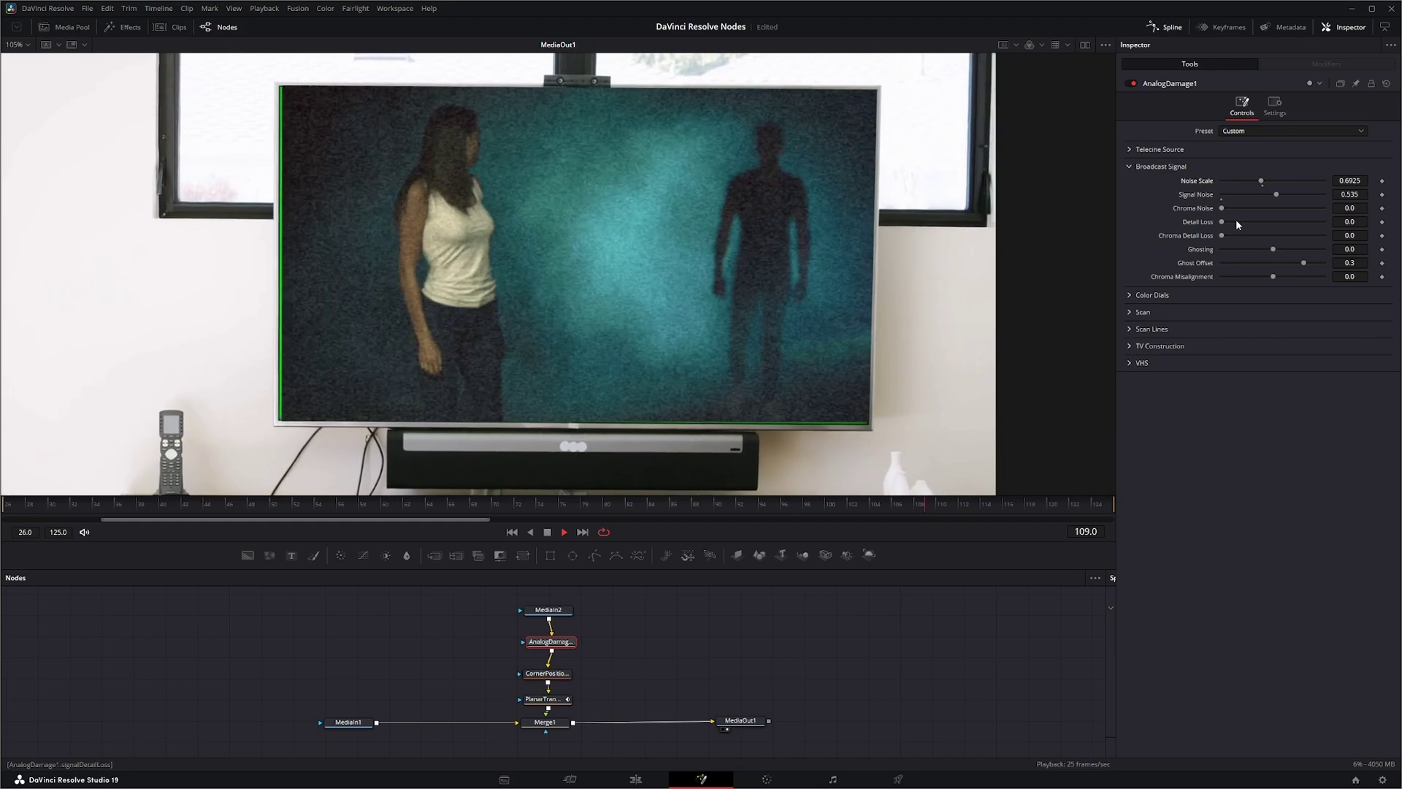
left_click_drag(1222, 209, 1271, 208)
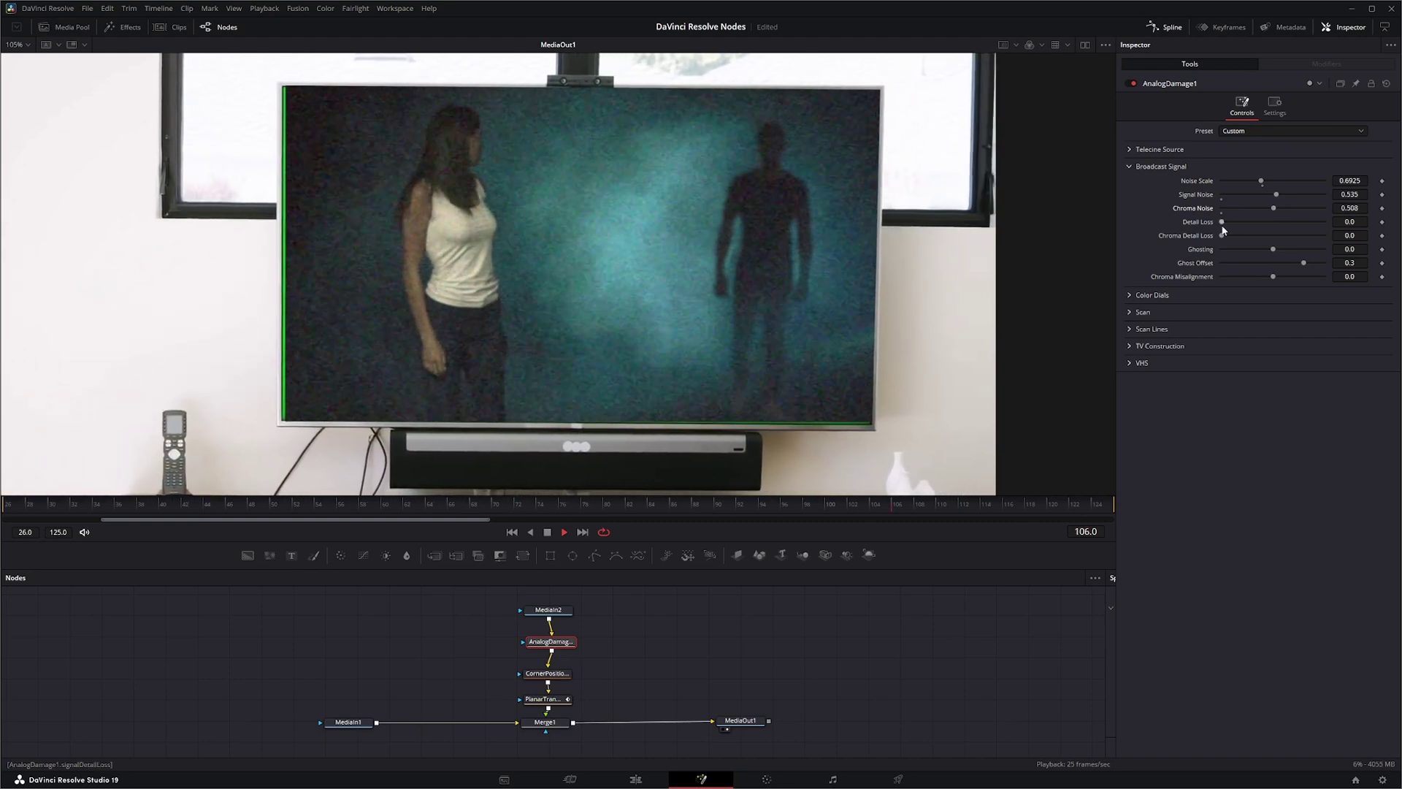
mouse_move(1222, 222)
left_mouse_down()
mouse_move(1258, 225)
mouse_move(1235, 225)
left_mouse_up()
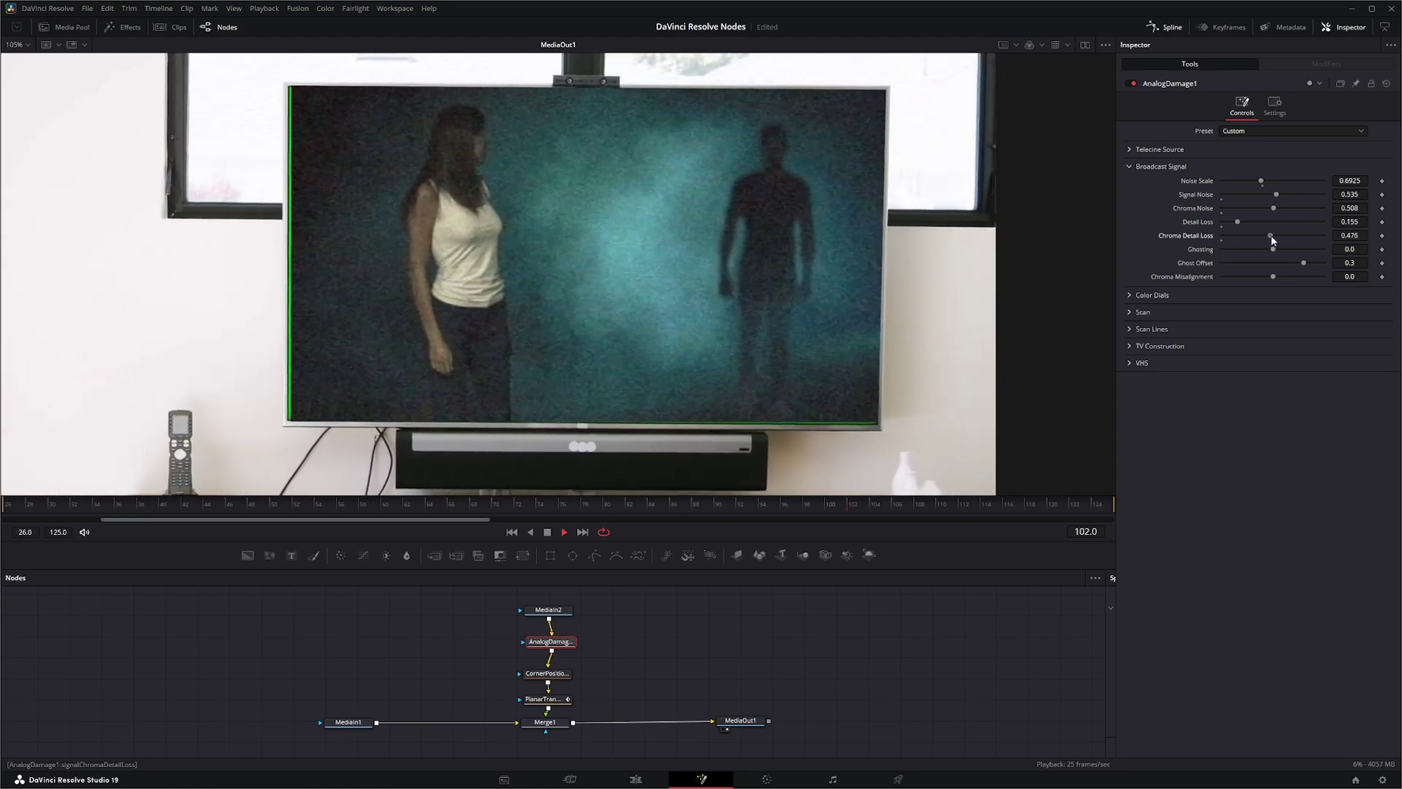
left_click_drag(1237, 237, 1231, 236)
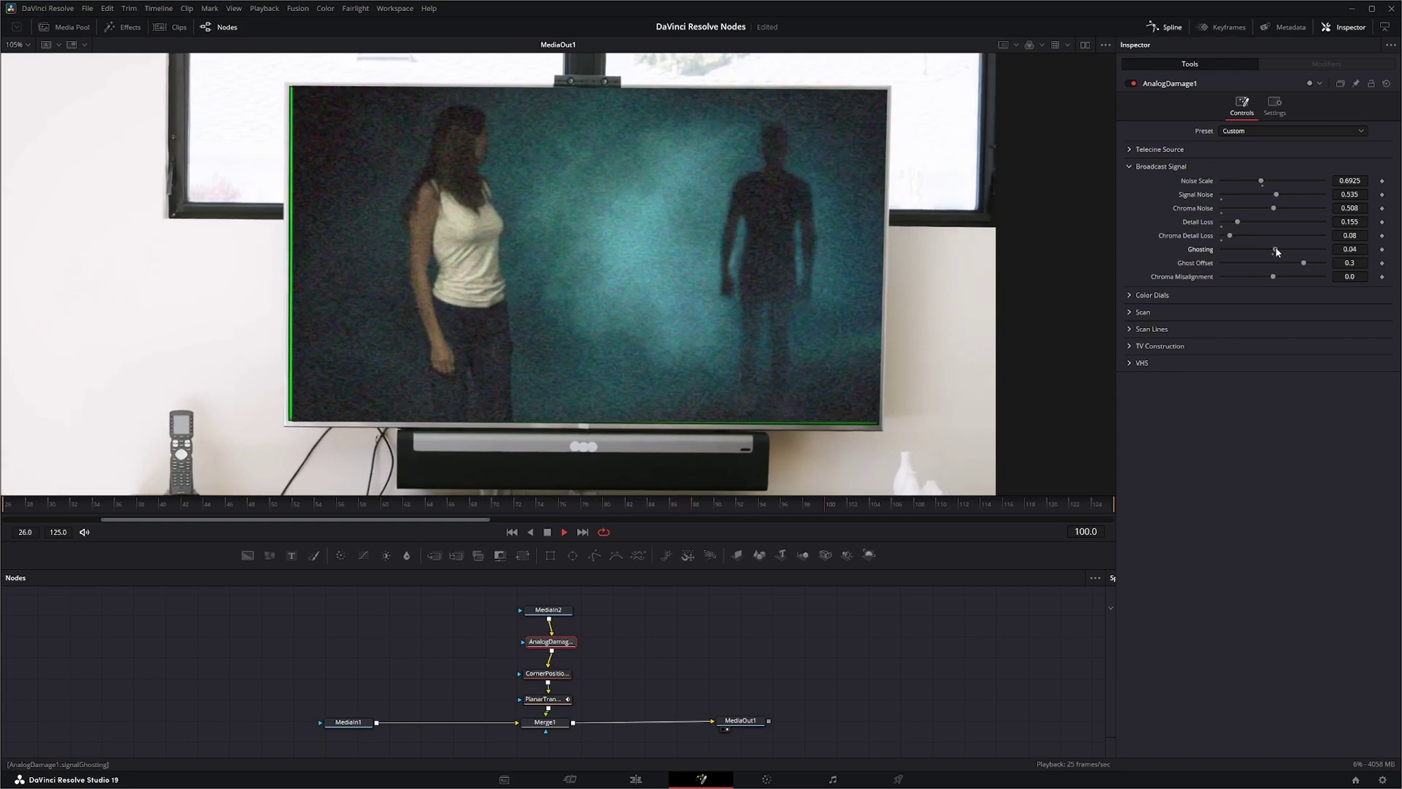
Set the Broadcast Signal Ghosting to 0.38, Ghost Offset to 0.097 and Chroma Misalignment to -0.086.
left_click_drag(1287, 250, 1293, 251)
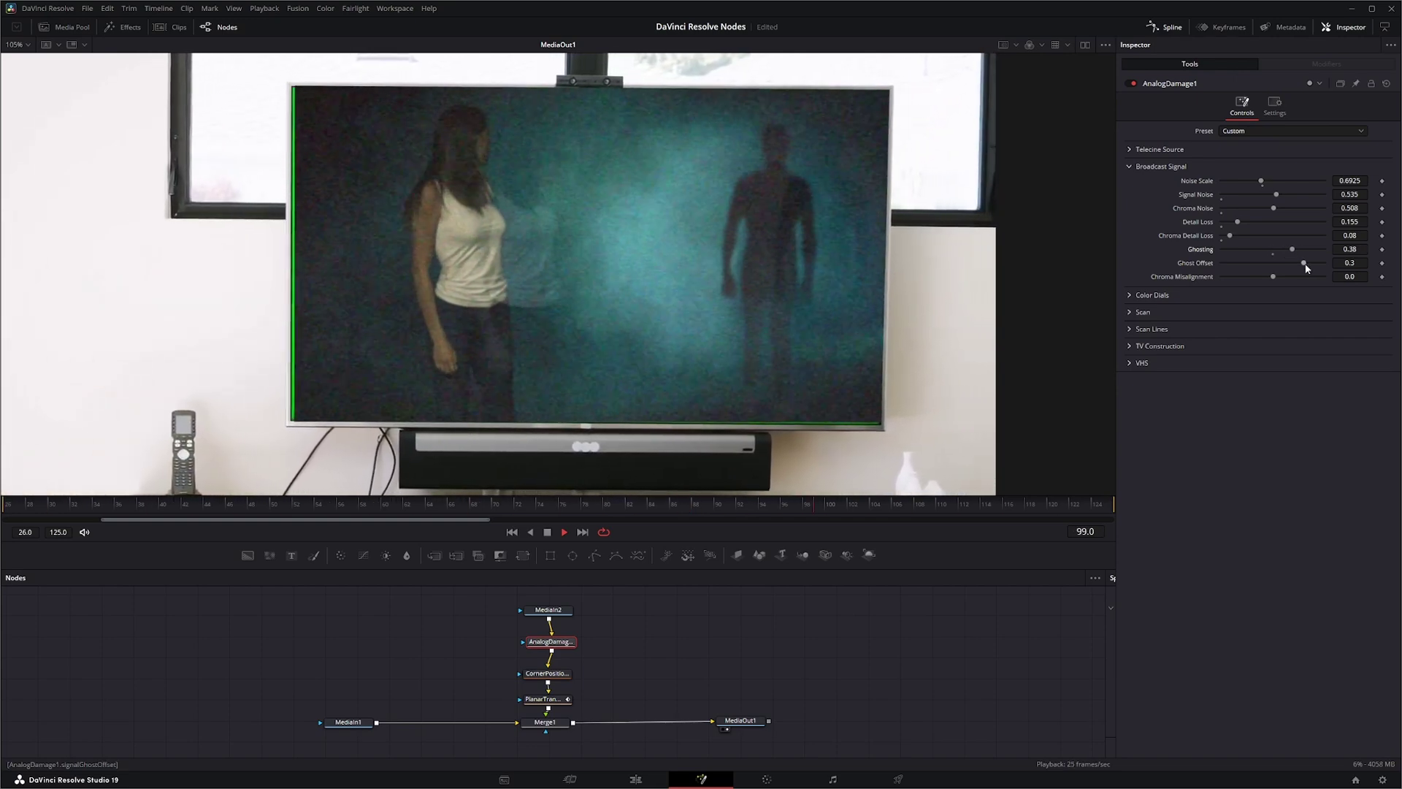
left_click_drag(1297, 264, 1285, 269)
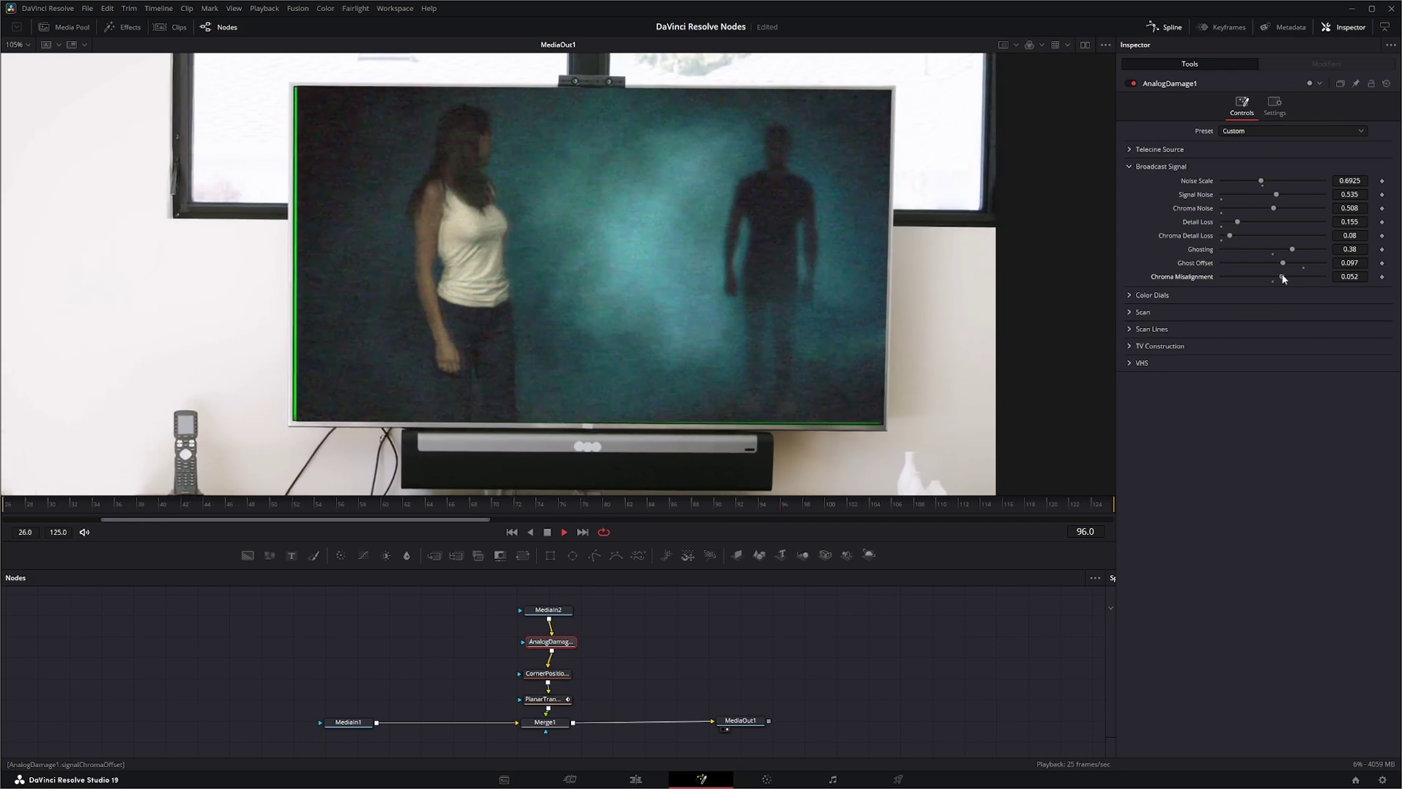
left_click_drag(1294, 278, 1292, 279)
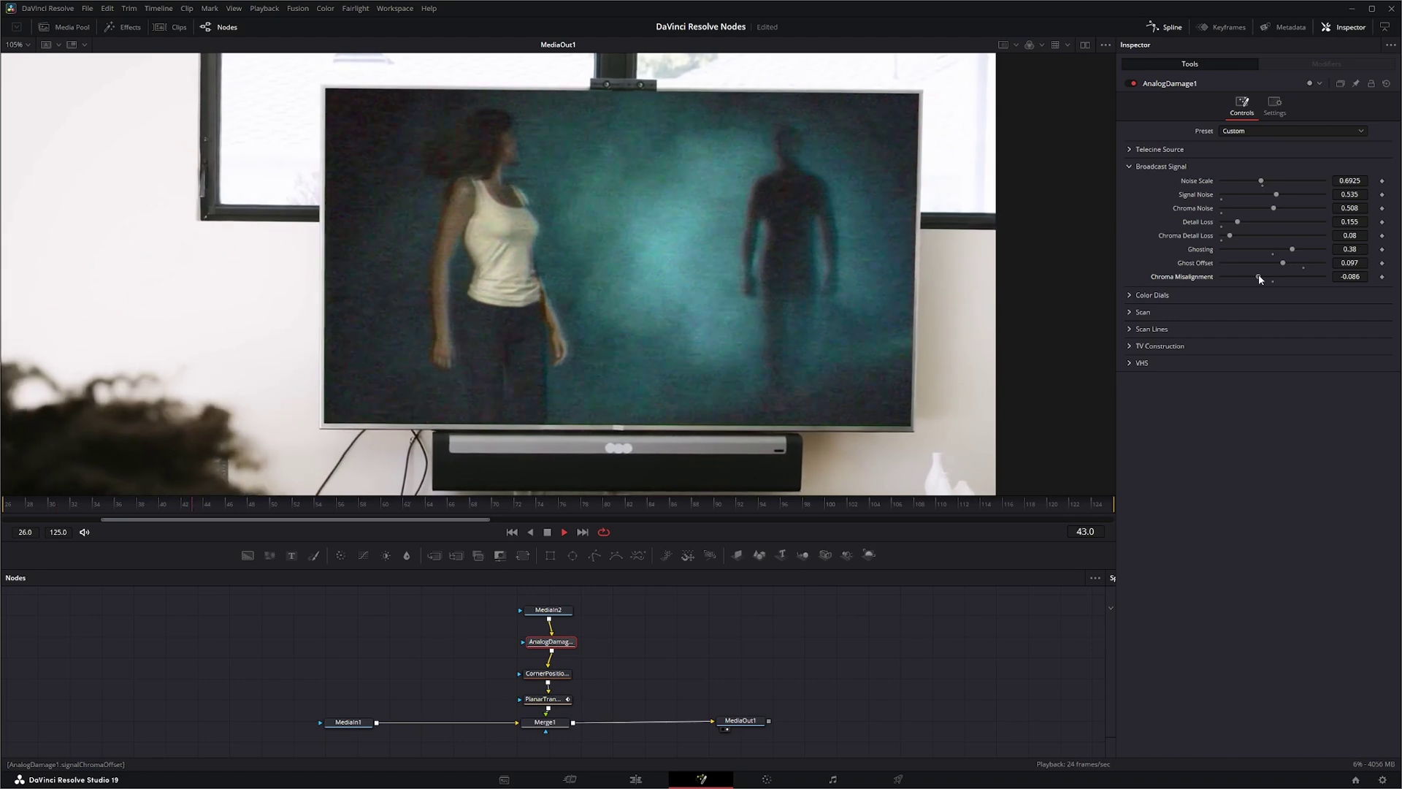
left_click(1127, 166)
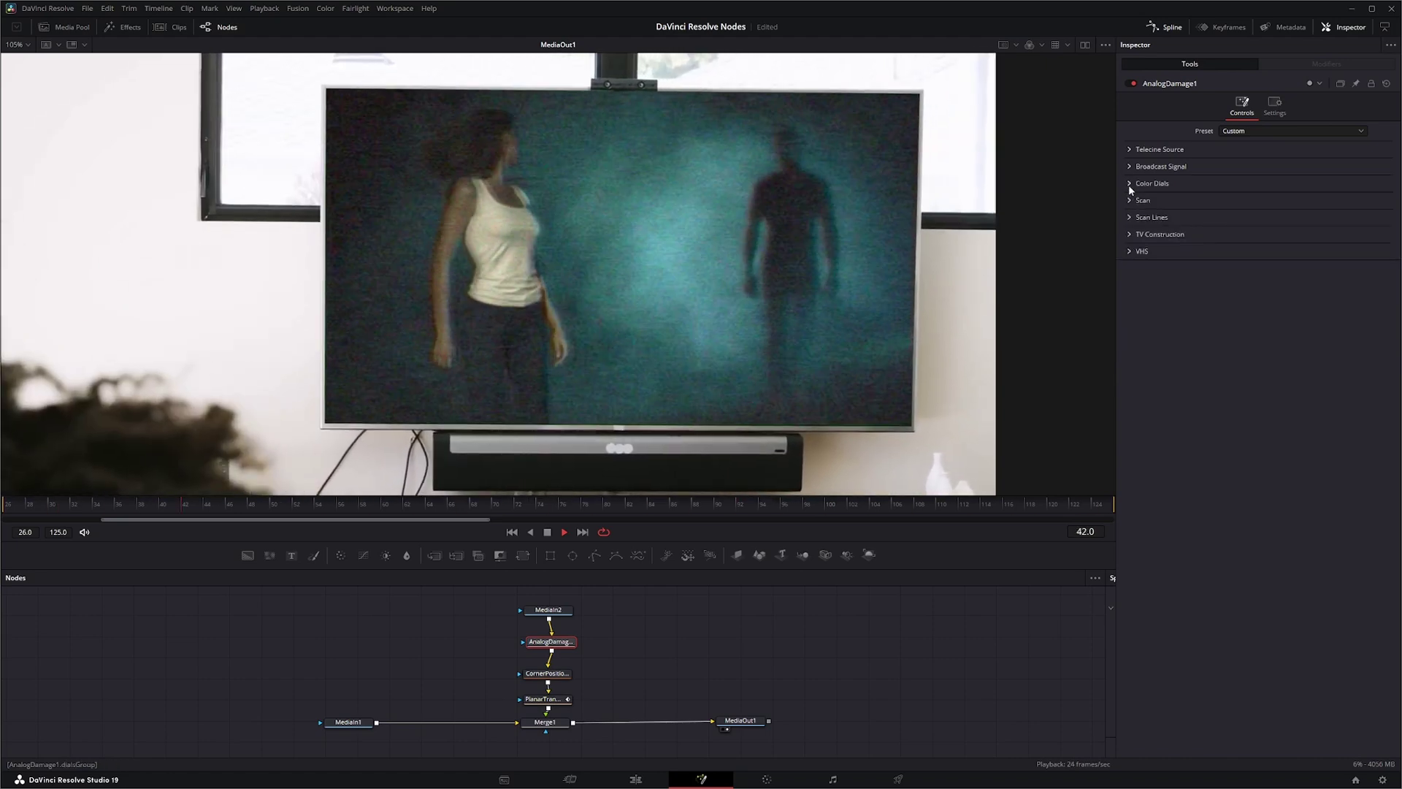
Try Tint 0.45 and Color 3.0 in Analog Damage's Color Dials, and reset both to their defaults.
left_click(1129, 184)
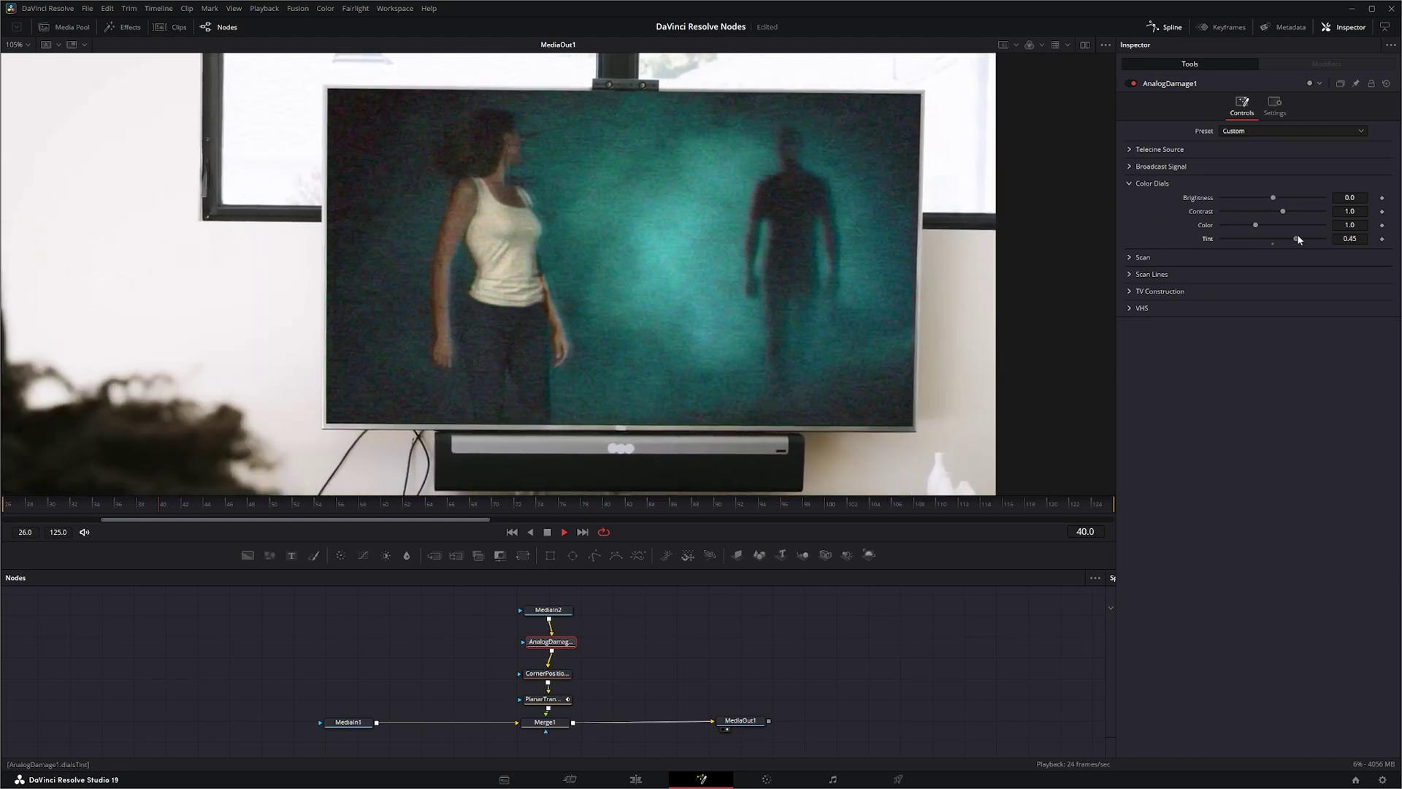
mouse_move(1274, 239)
left_mouse_down()
mouse_move(1242, 237)
mouse_move(1269, 235)
left_mouse_up()
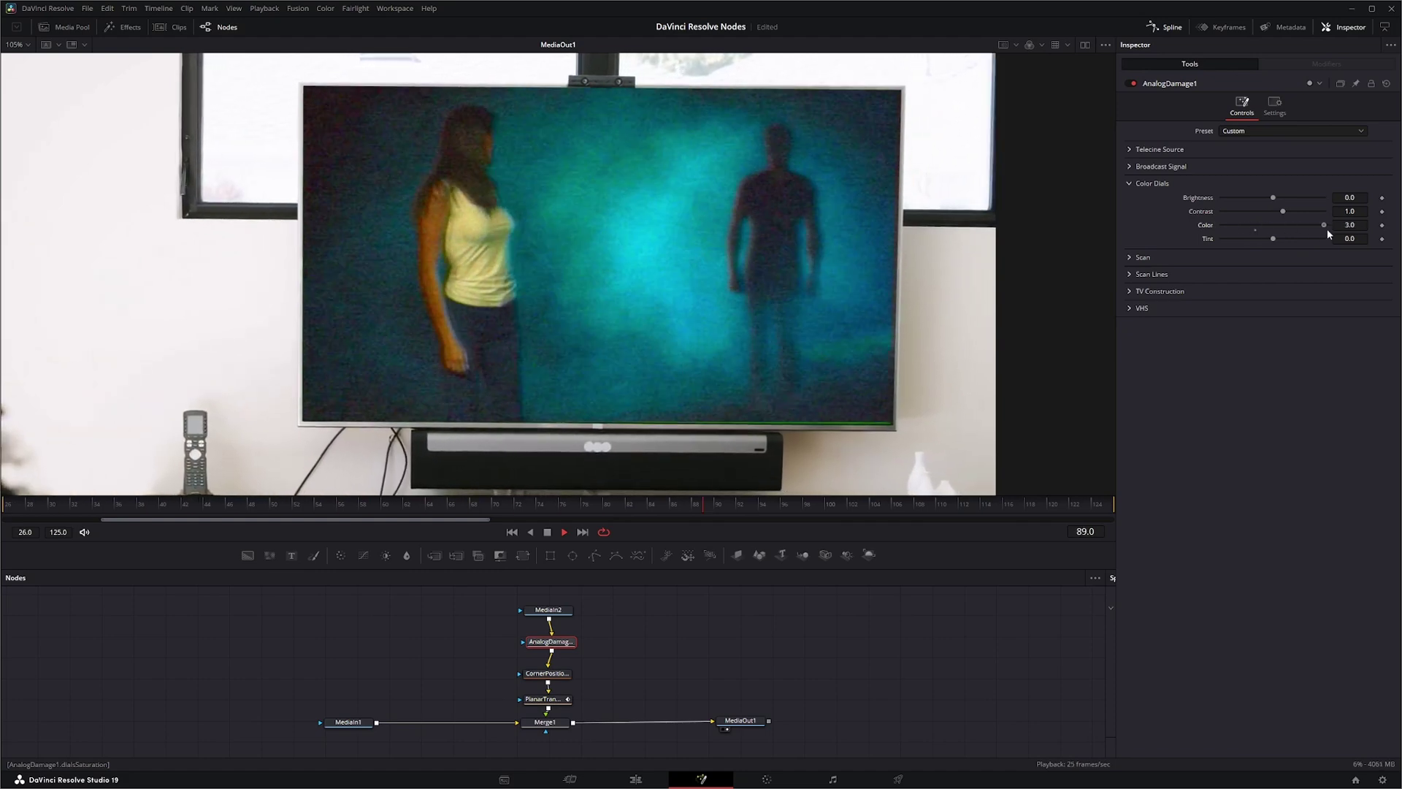
left_click_drag(1303, 230, 1380, 237)
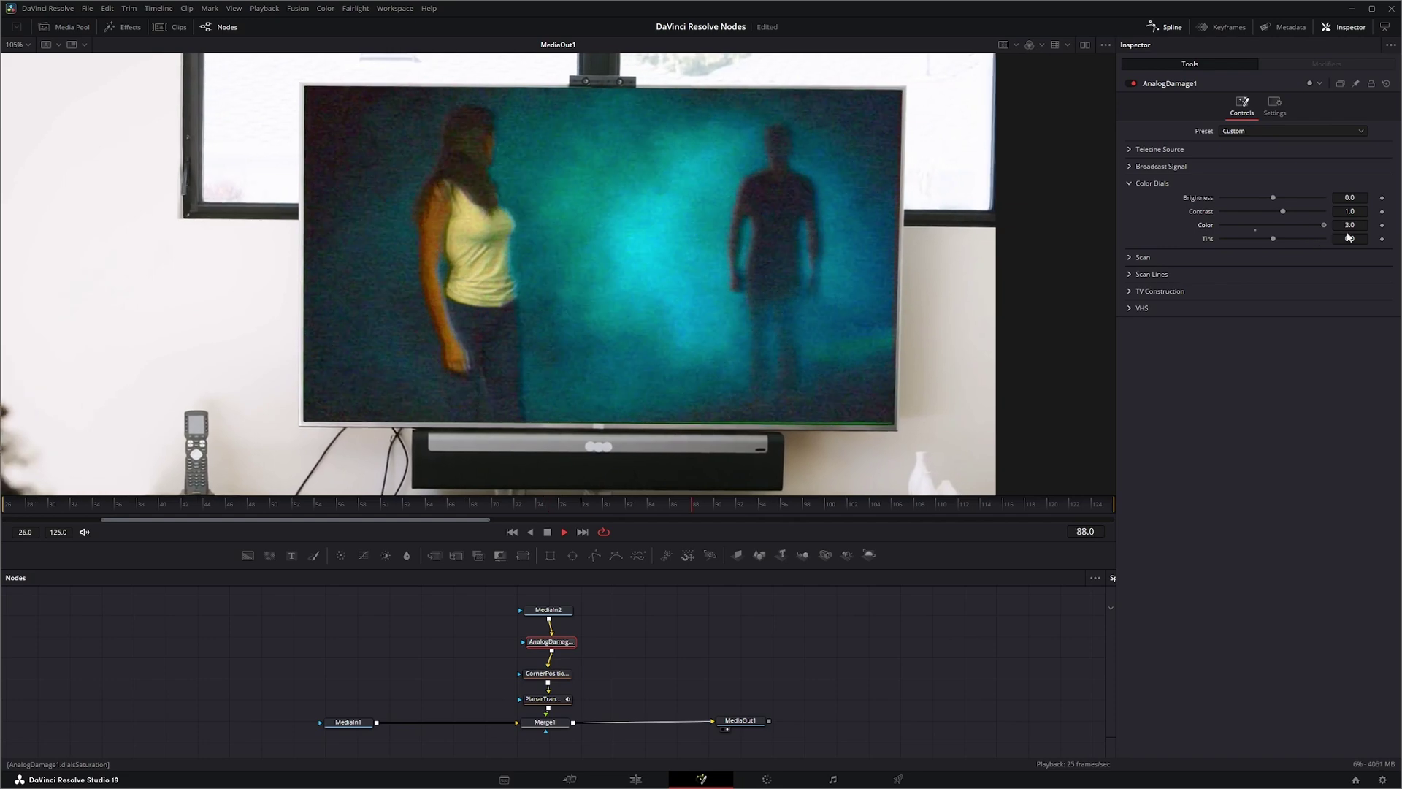
double_click(1204, 227)
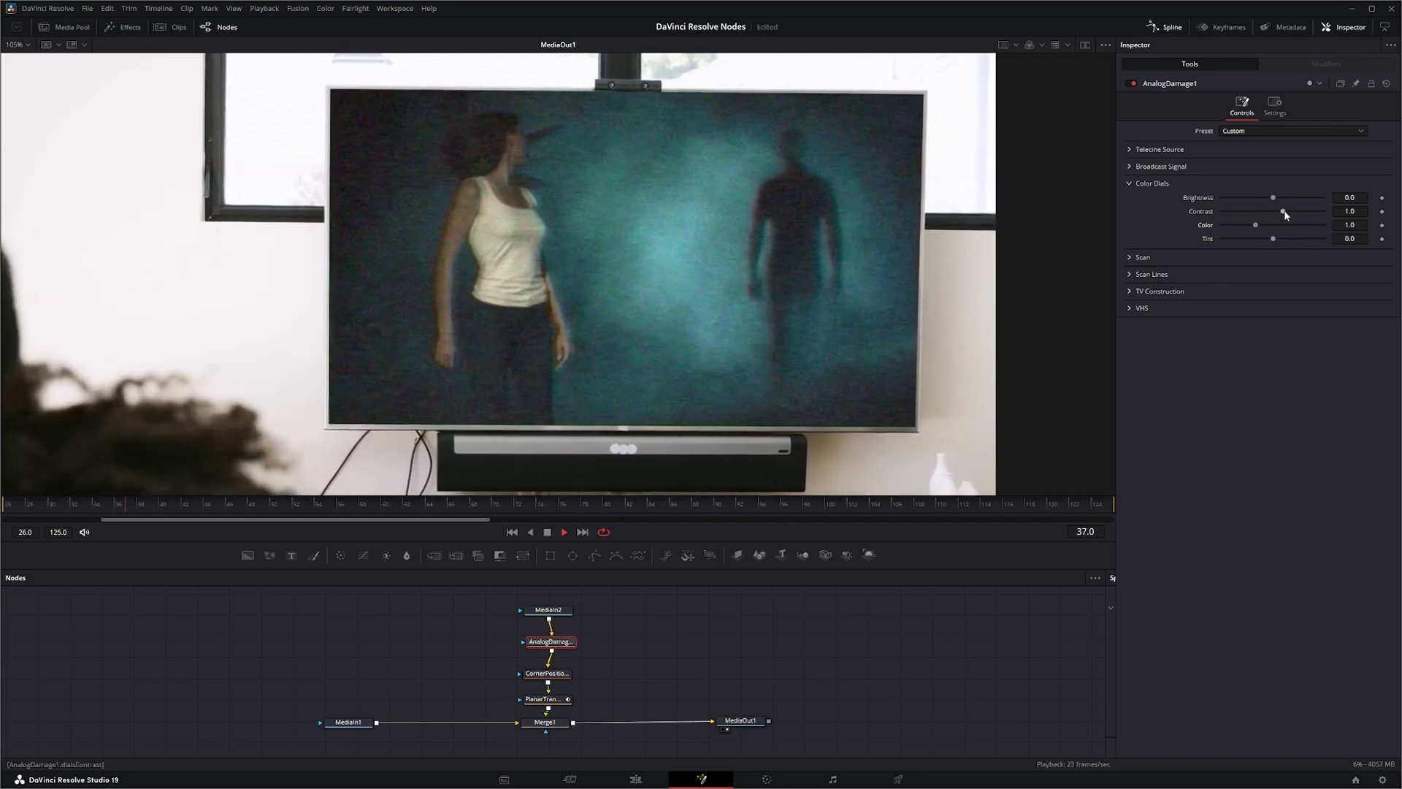
Set the Color Dials Contrast to 1.099, and try a Brightness of about -0.1 before resetting it to 0.
mouse_move(1273, 210)
left_mouse_down()
mouse_move(1293, 212)
mouse_move(1278, 214)
mouse_move(1292, 211)
mouse_move(1284, 201)
left_mouse_up()
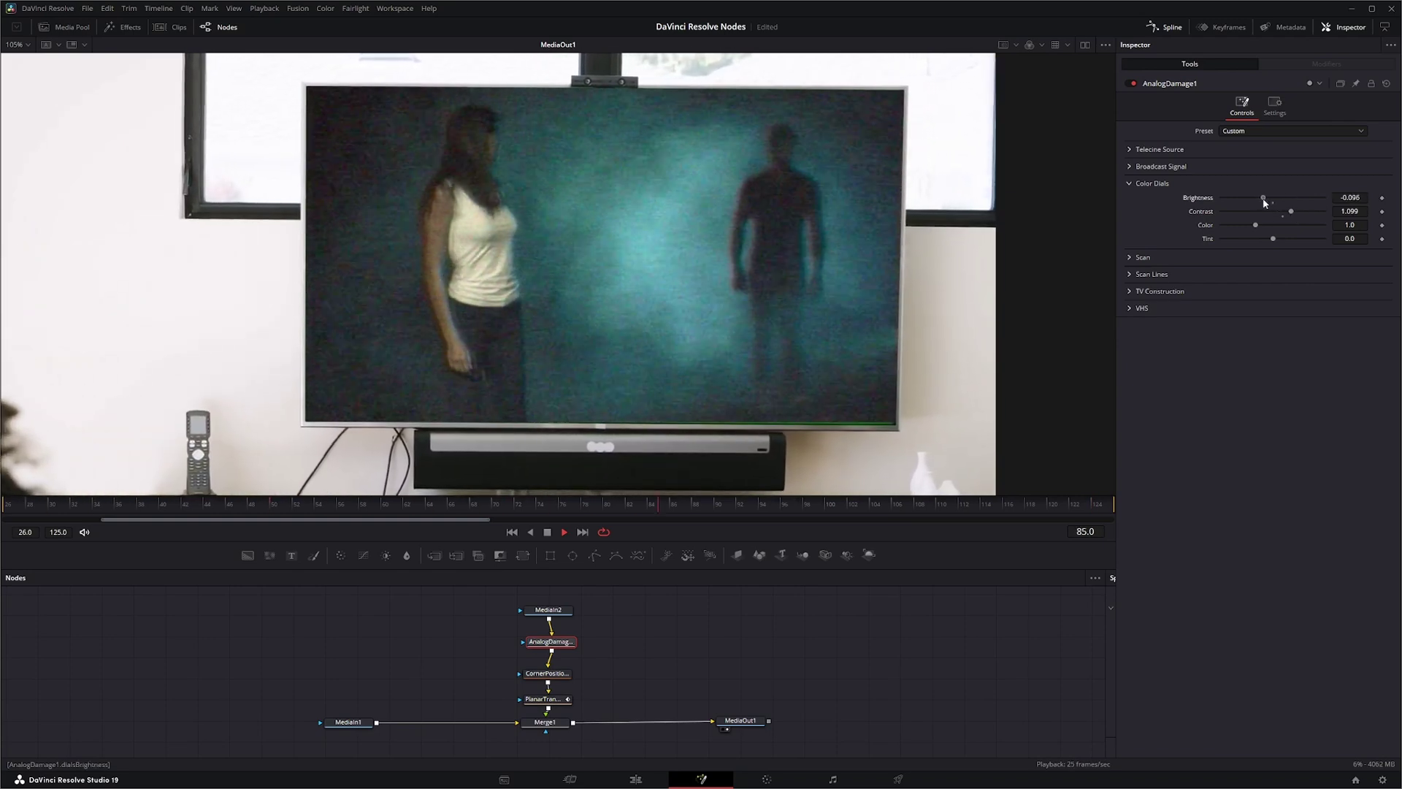
double_click(1203, 200)
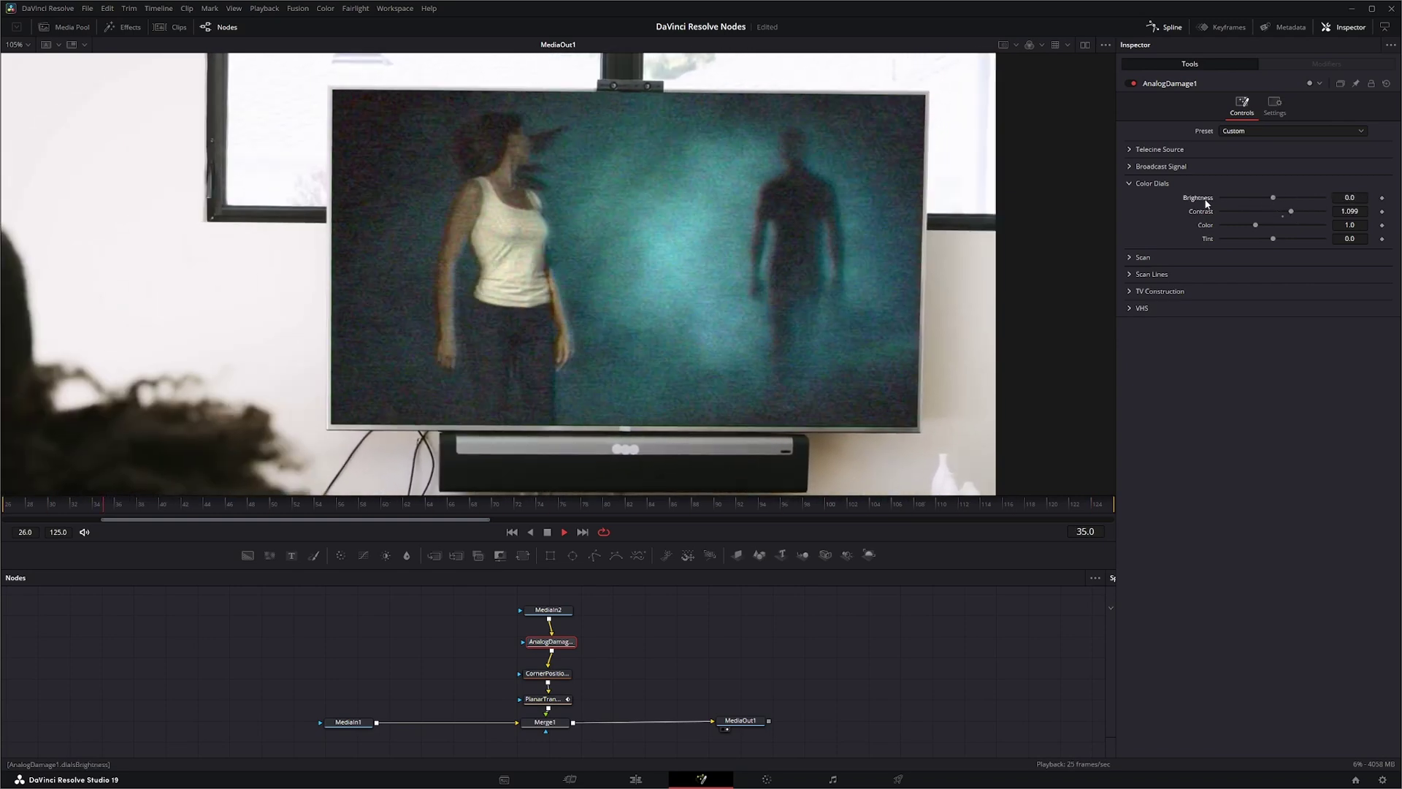
left_click(1128, 184)
Enable Adjust CRT Framing in Analog Damage's Scan settings and set the Image Aspect to 1.656.
left_click(1128, 200)
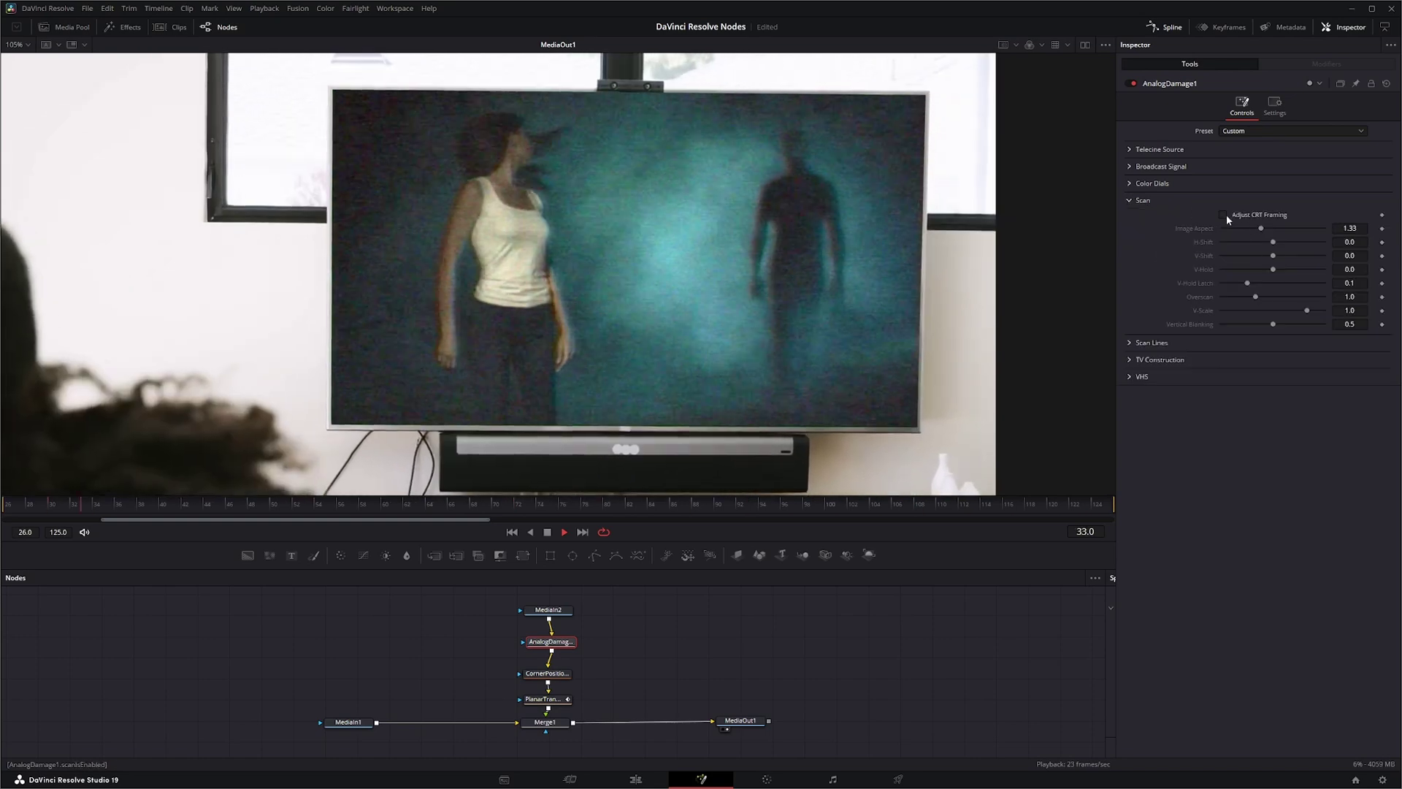
left_click(1222, 214)
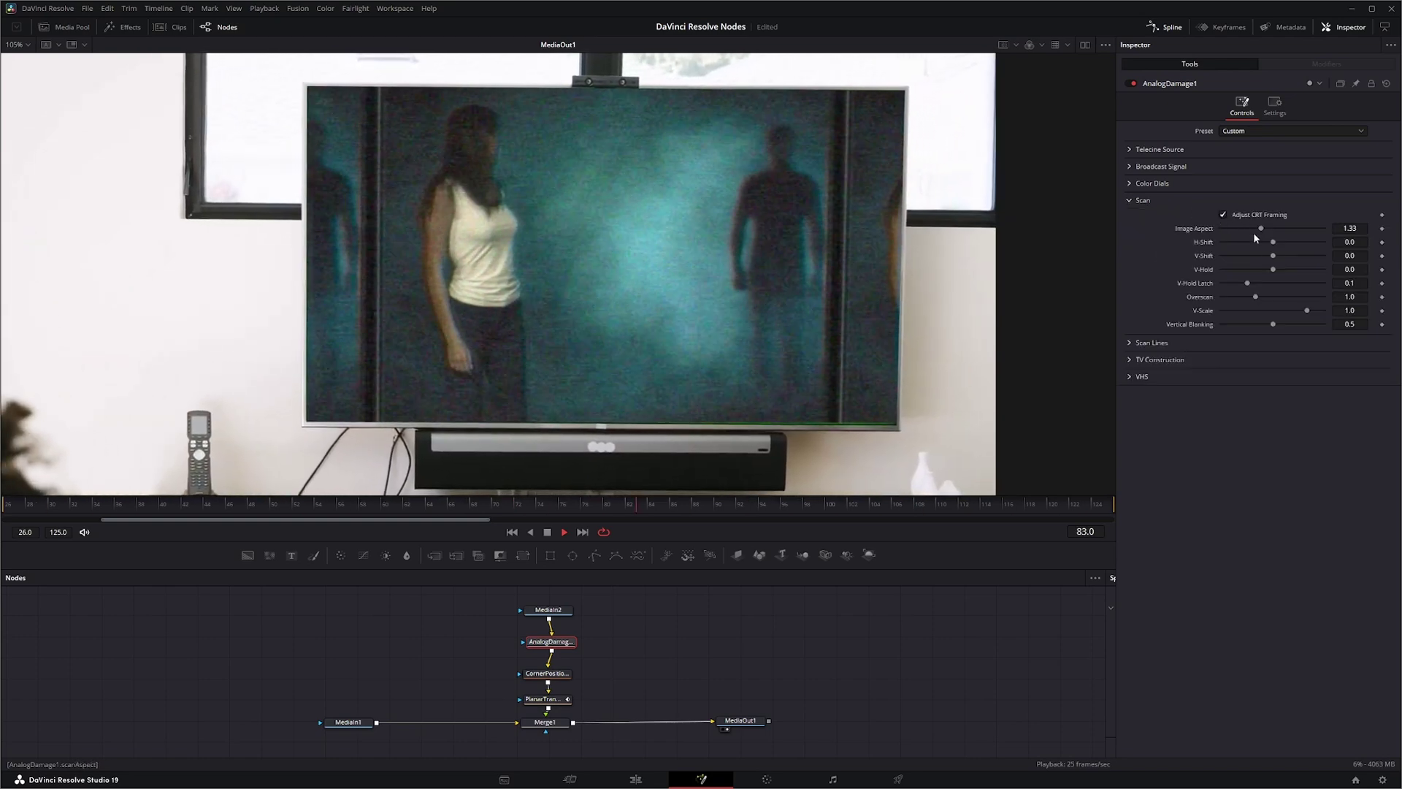
left_click_drag(1263, 231, 1268, 230)
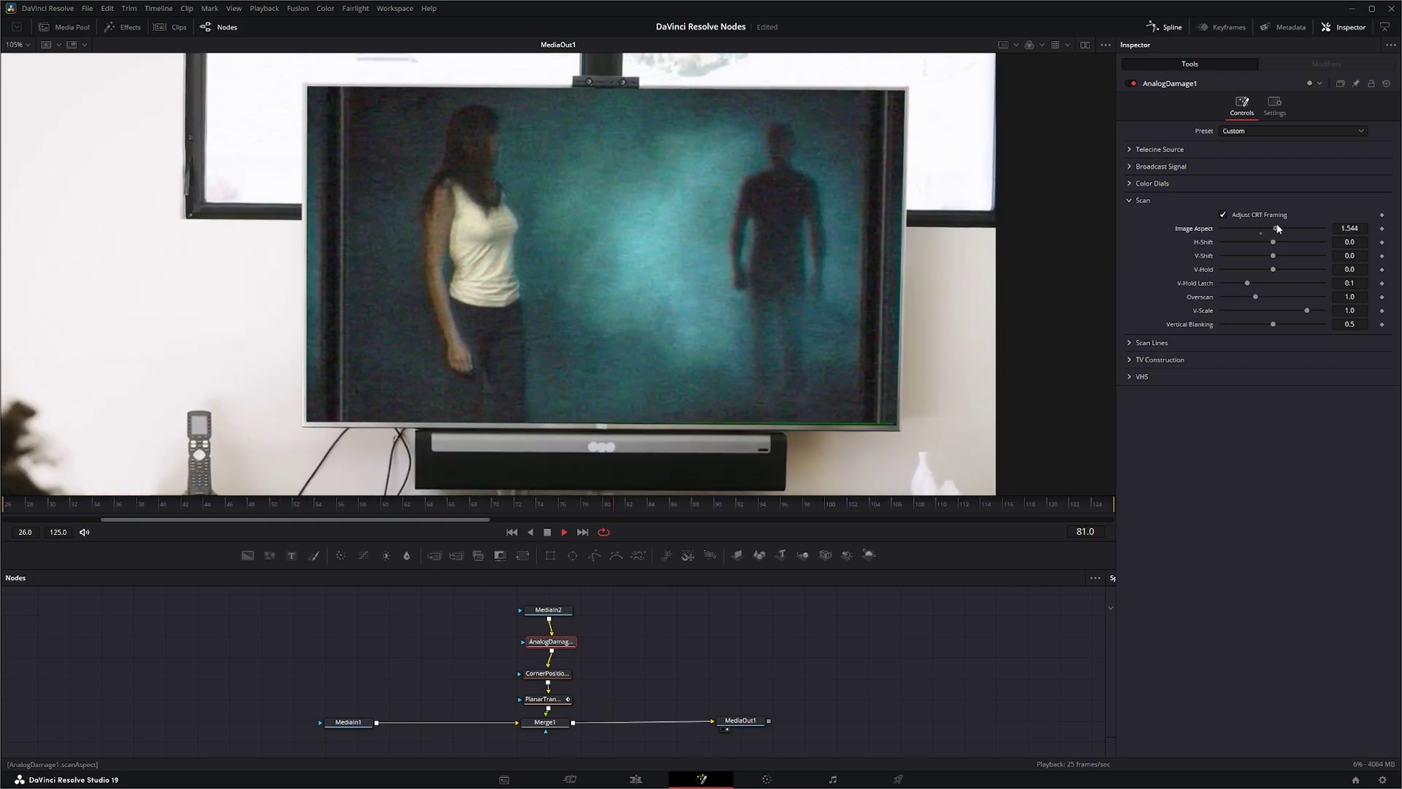
left_click_drag(1278, 229, 1285, 230)
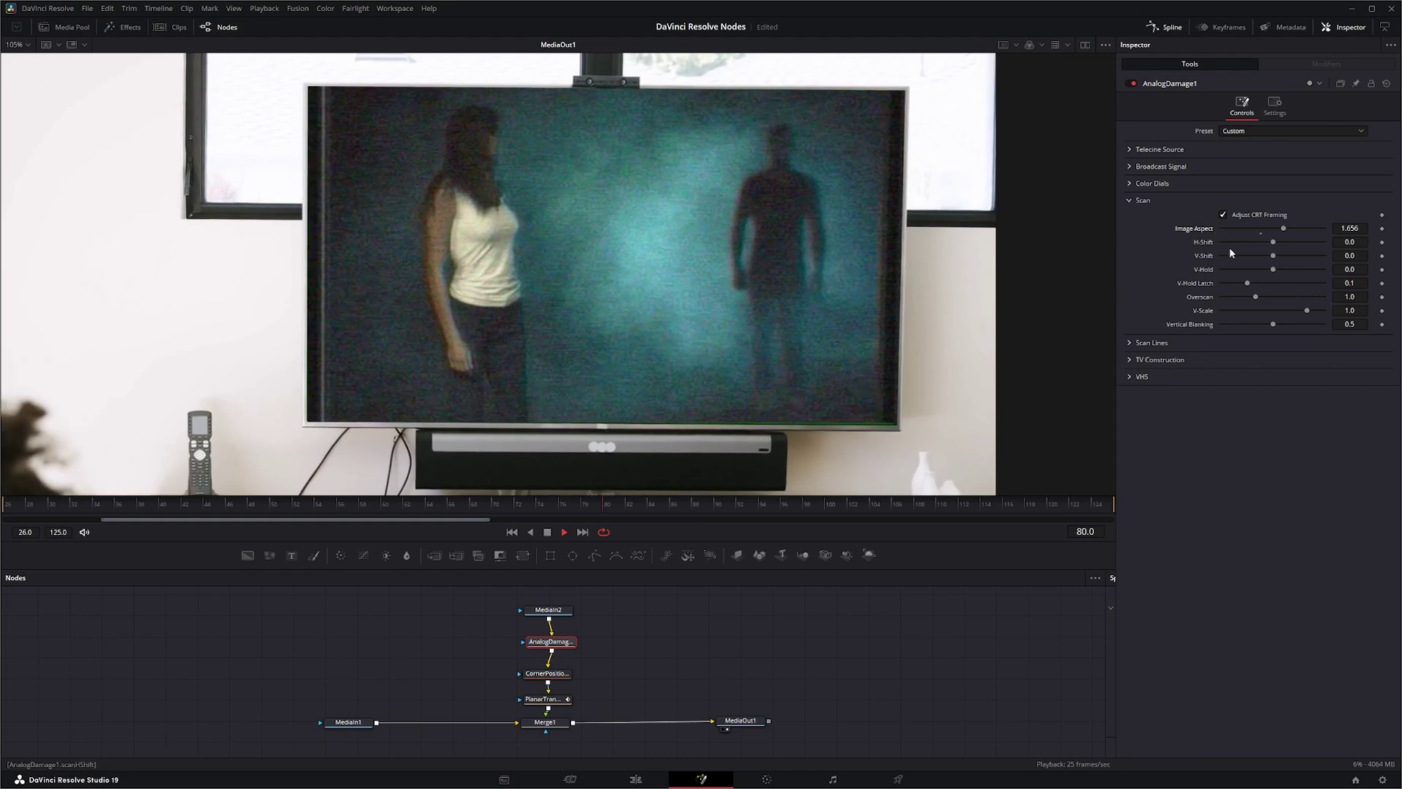
Try a Scan H-Shift of -0.319 and reset it to 0, and try V-Shift 0.67 before setting it to 0.25.
left_click_drag(1277, 244, 1308, 245)
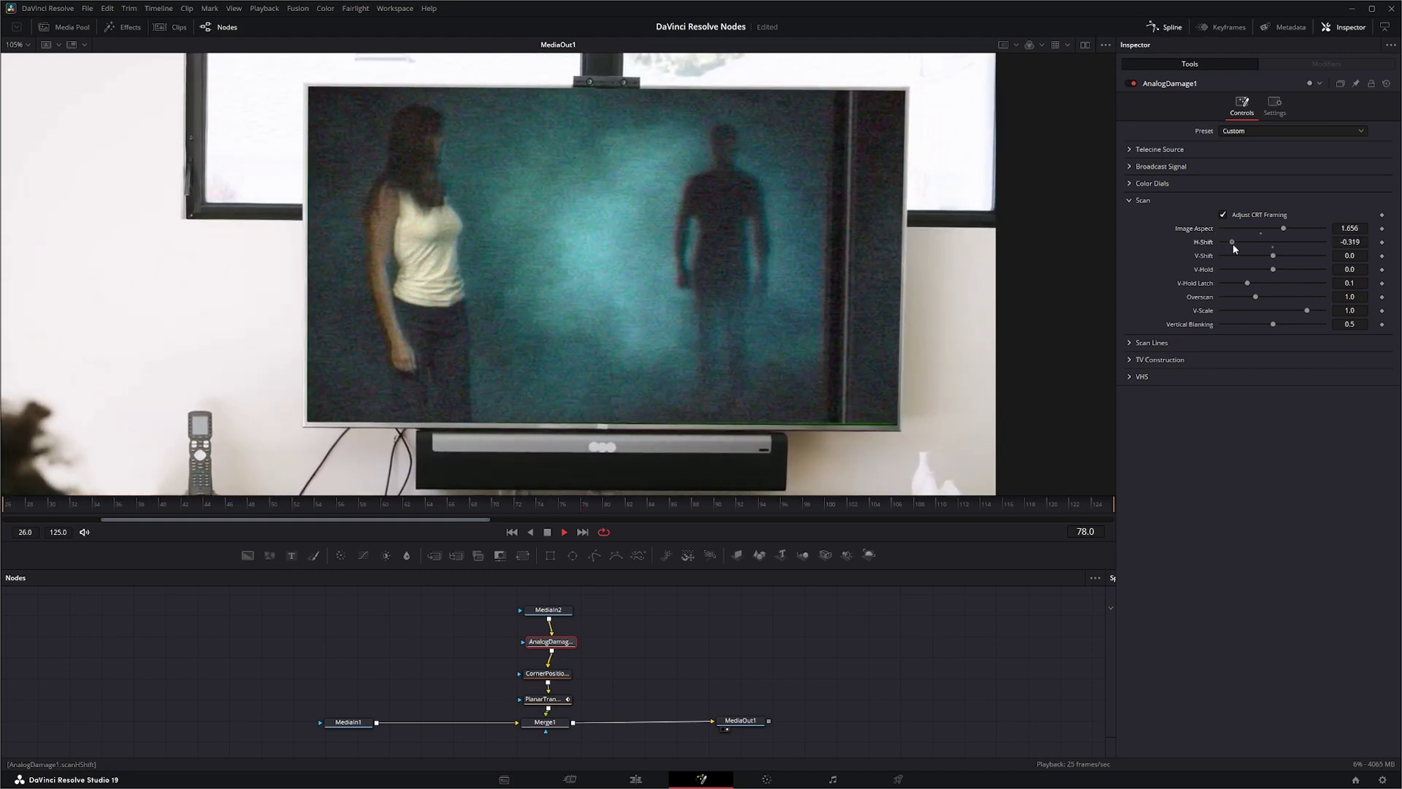
left_click_drag(1337, 248, 1276, 247)
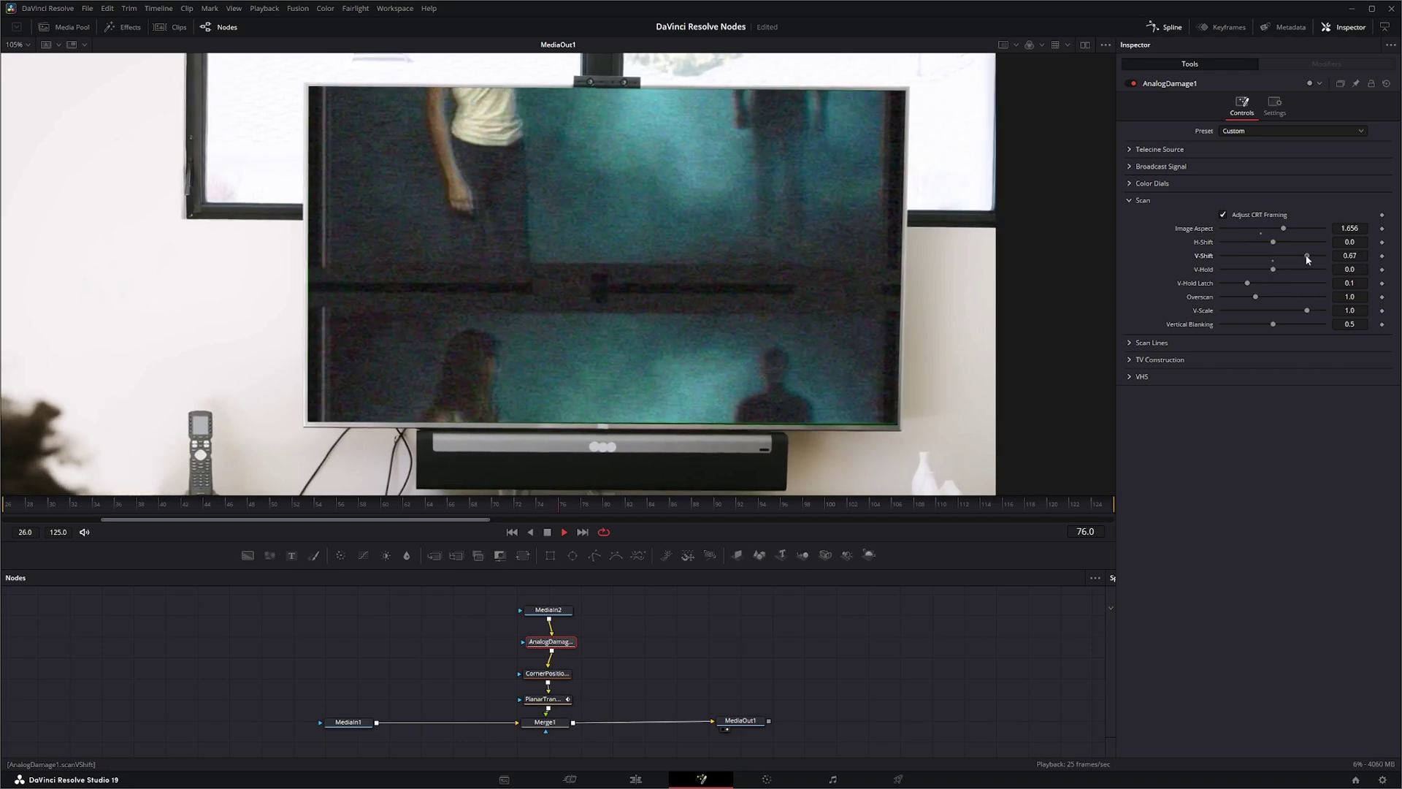
left_click_drag(1283, 258, 1285, 258)
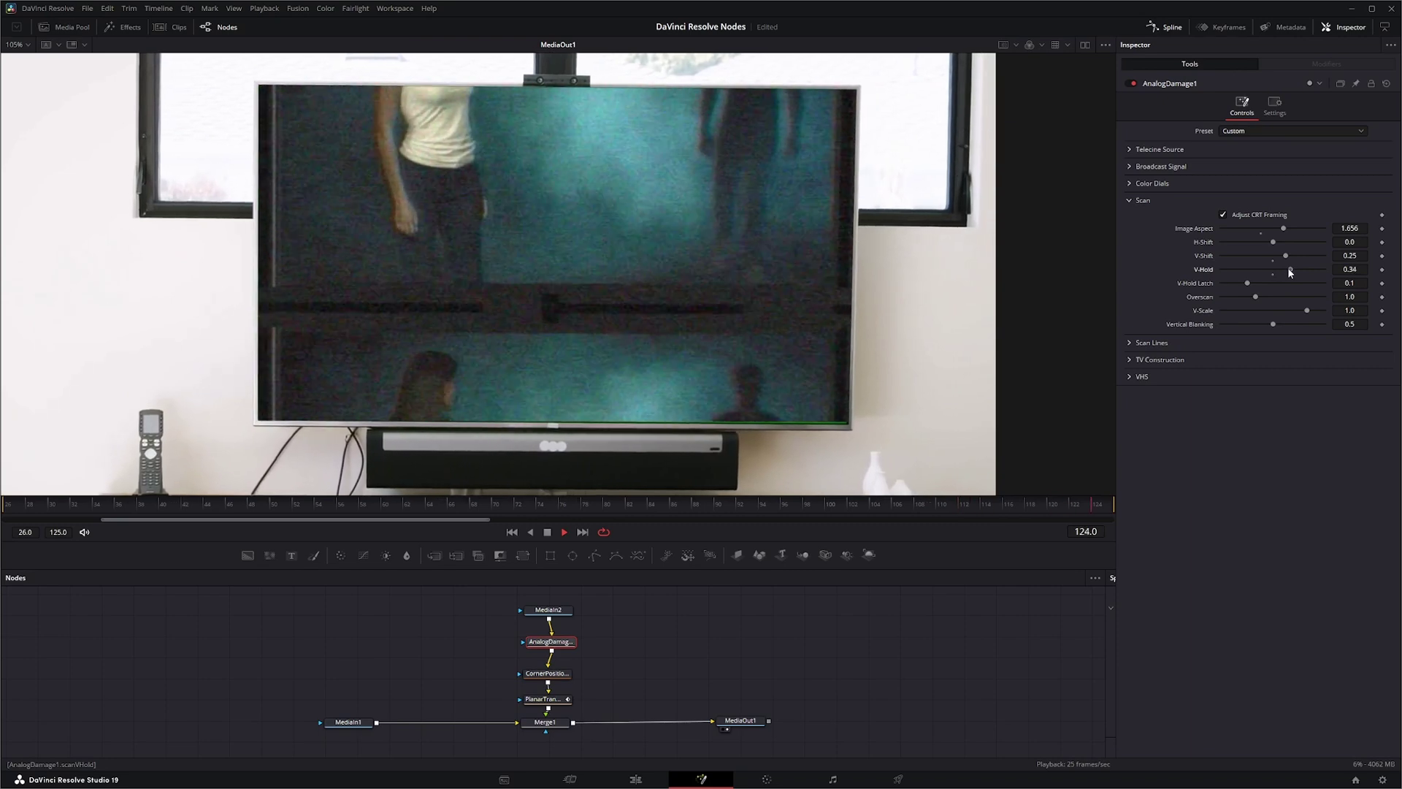
Try V-Hold values between -0.38 and 0.8 with V-Hold Latch up to 0.3979, and reset V-Shift, V-Hold and V-Hold Latch to their defaults.
left_click_drag(1288, 269, 1291, 270)
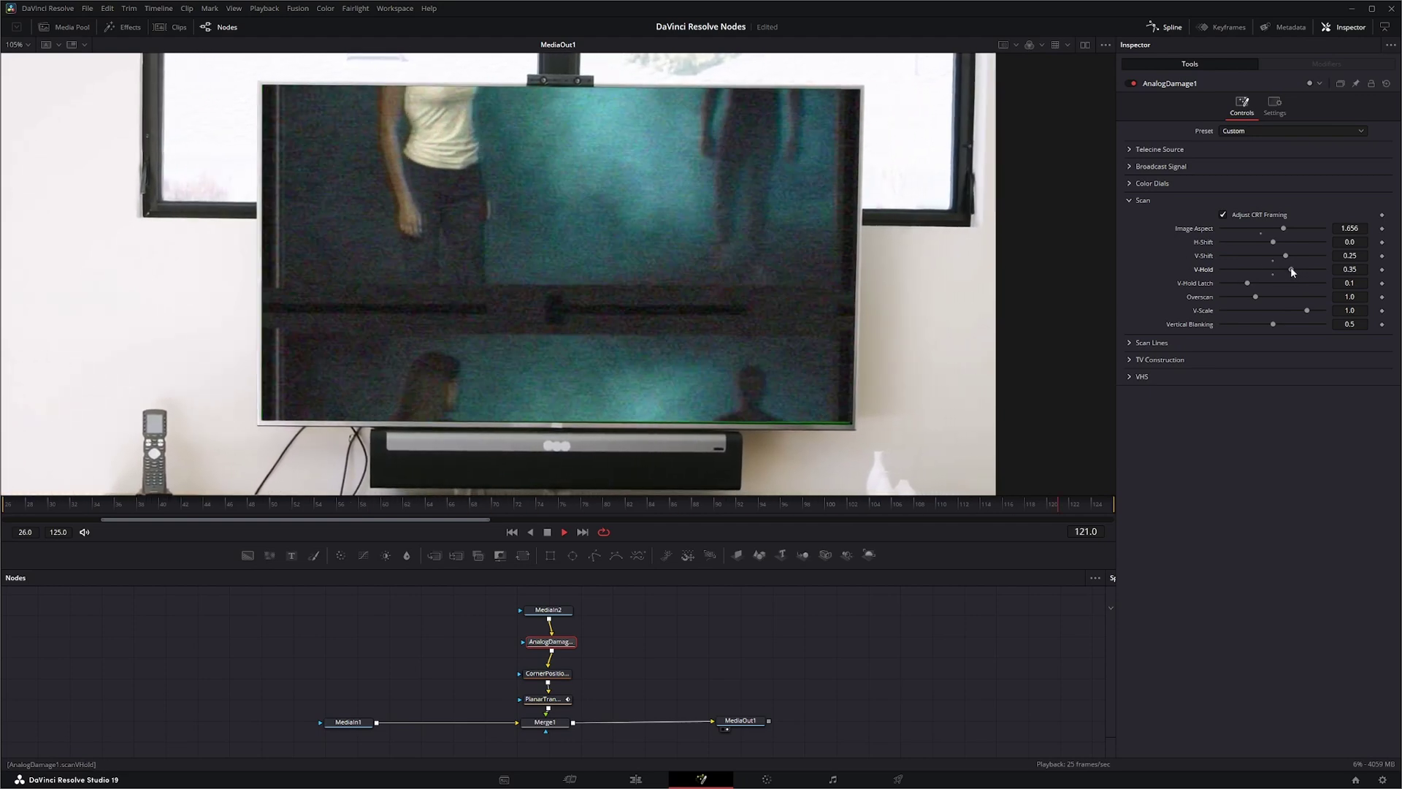
left_click_drag(1290, 269, 1354, 266)
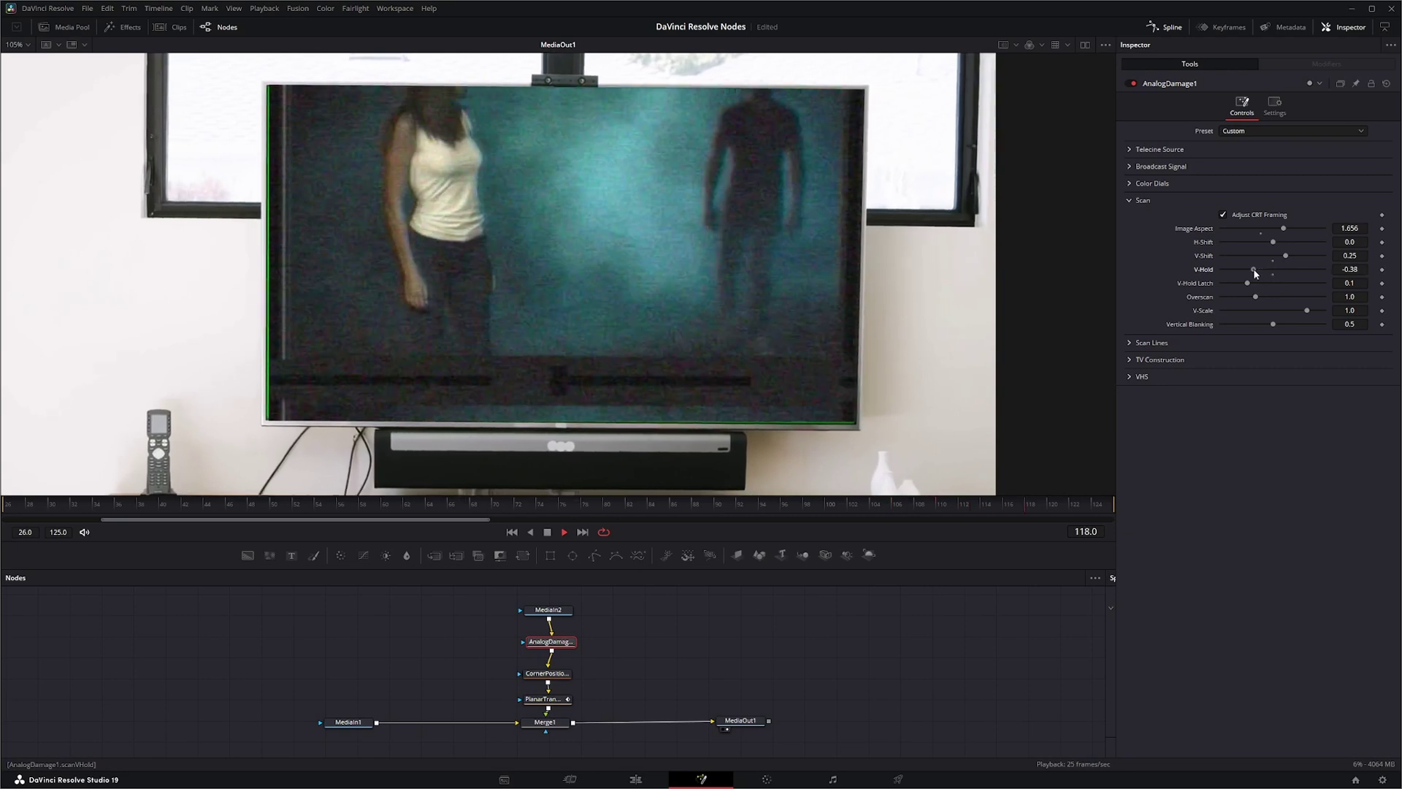
left_click_drag(1252, 269, 1265, 271)
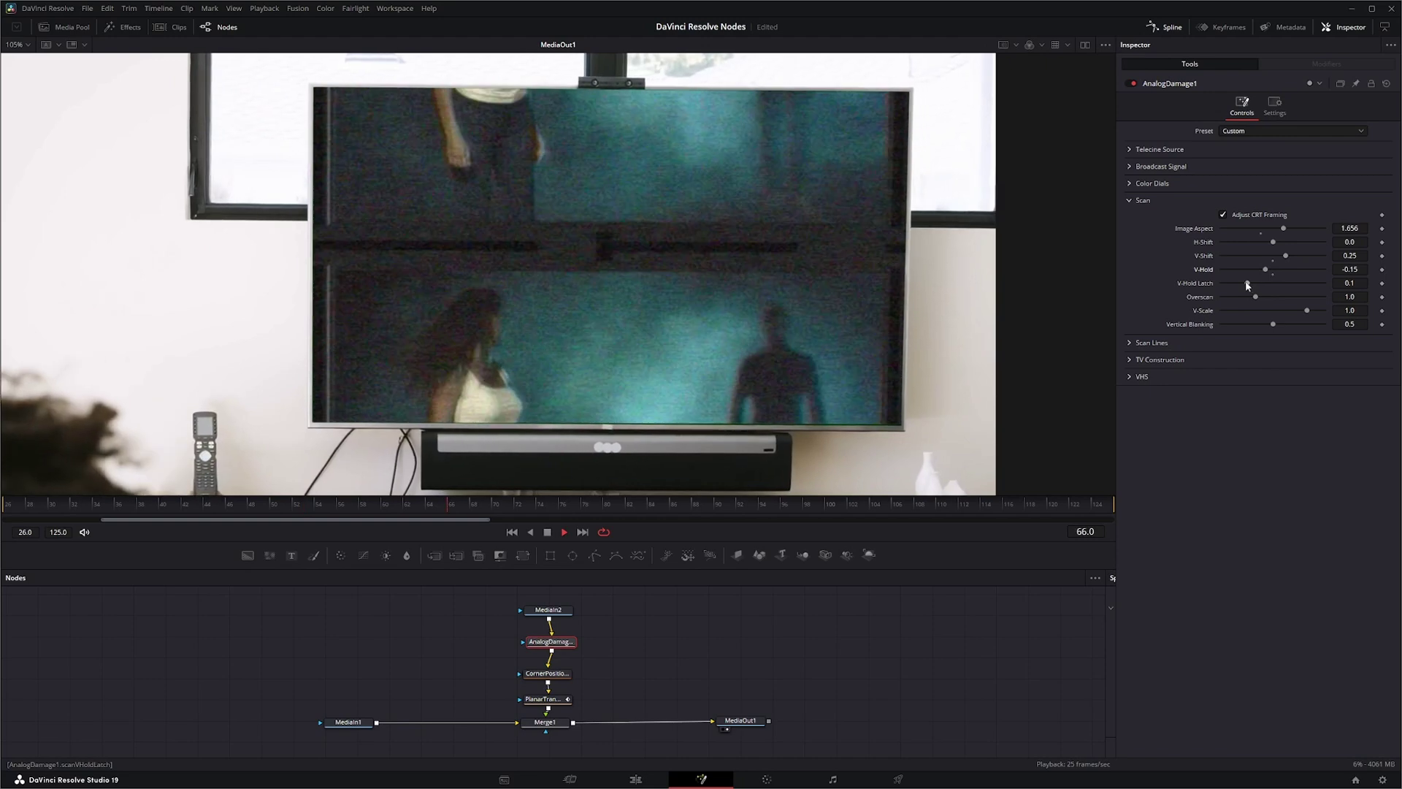
left_click_drag(1247, 283, 1302, 286)
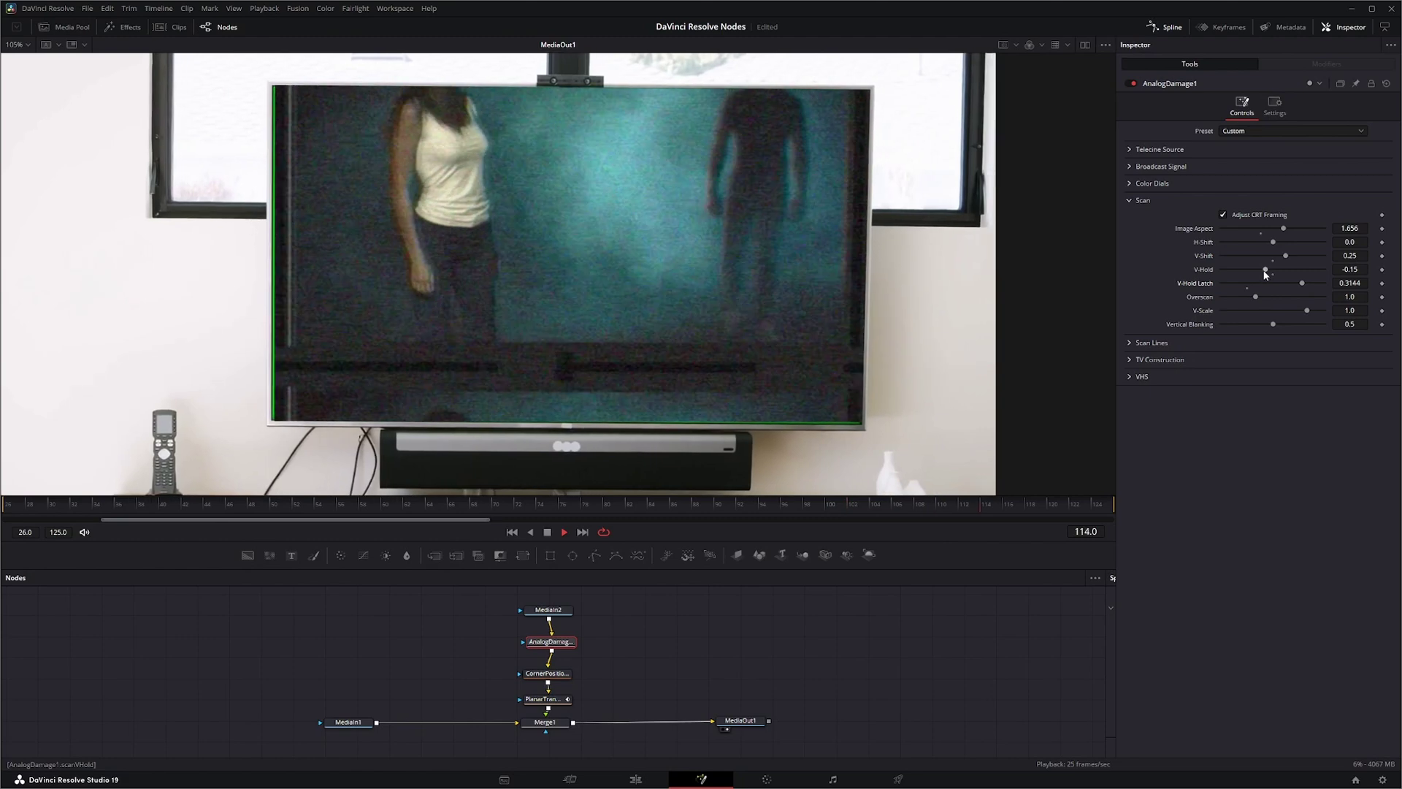
left_click_drag(1267, 271, 1313, 273)
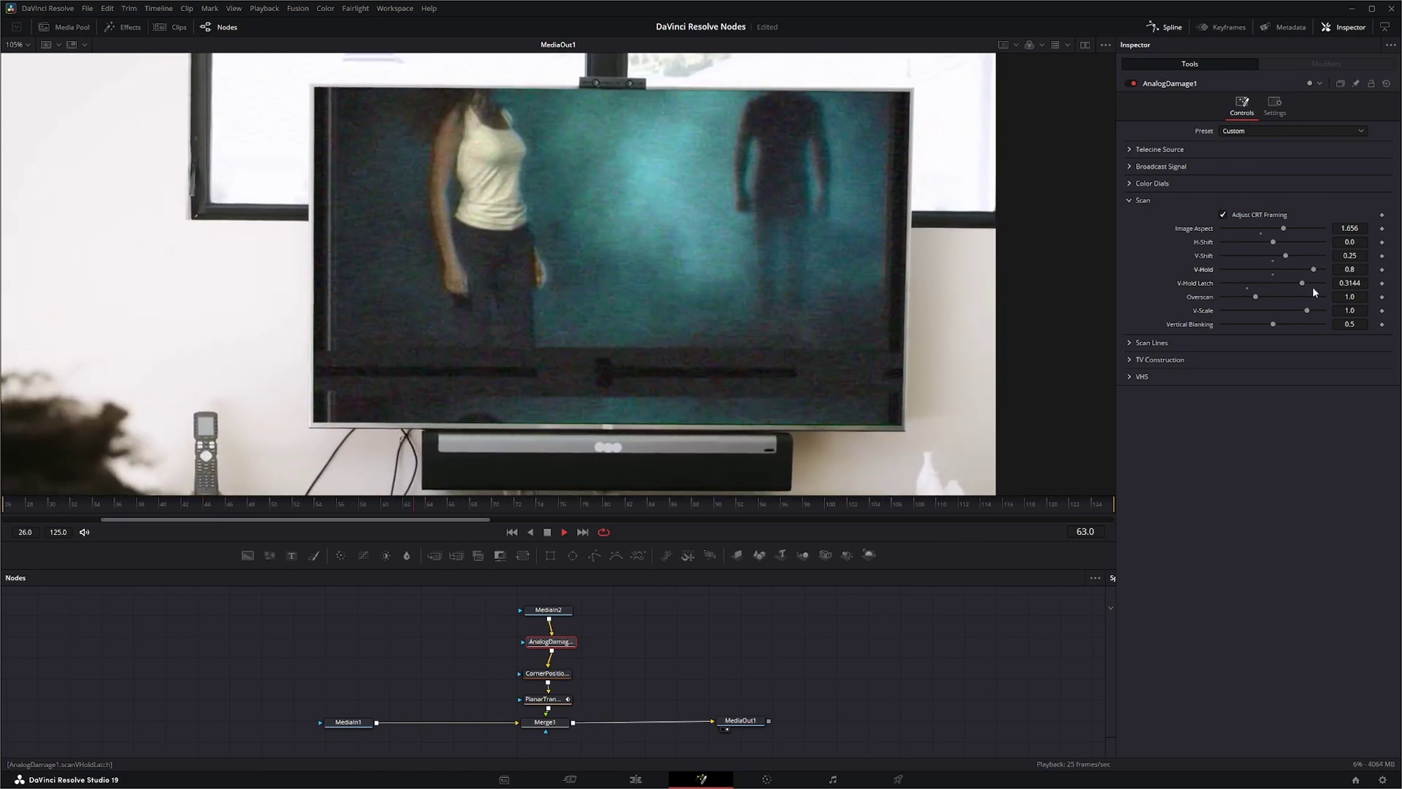
left_click_drag(1308, 285, 1324, 285)
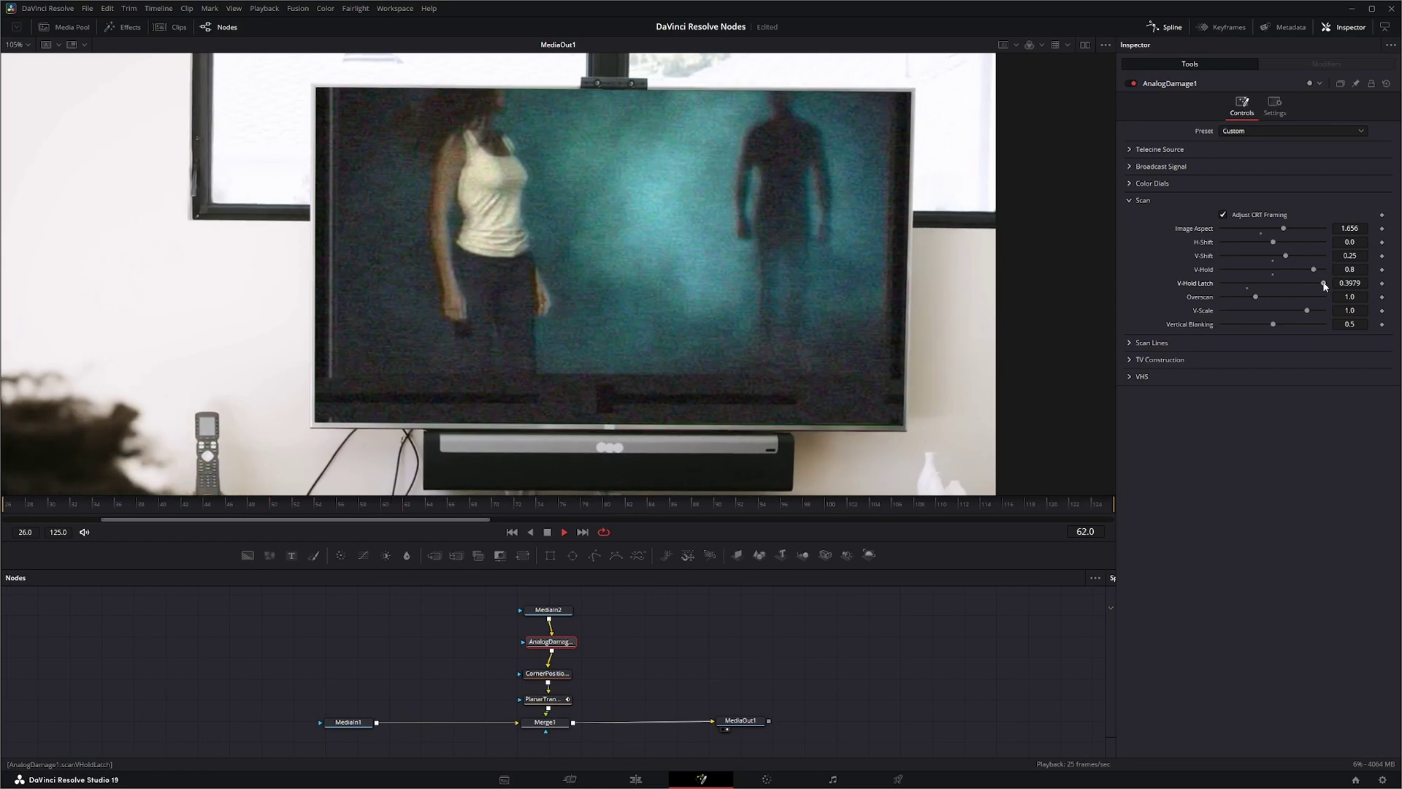
mouse_move(1269, 288)
left_mouse_down()
mouse_move(1225, 289)
mouse_move(1246, 282)
left_mouse_up()
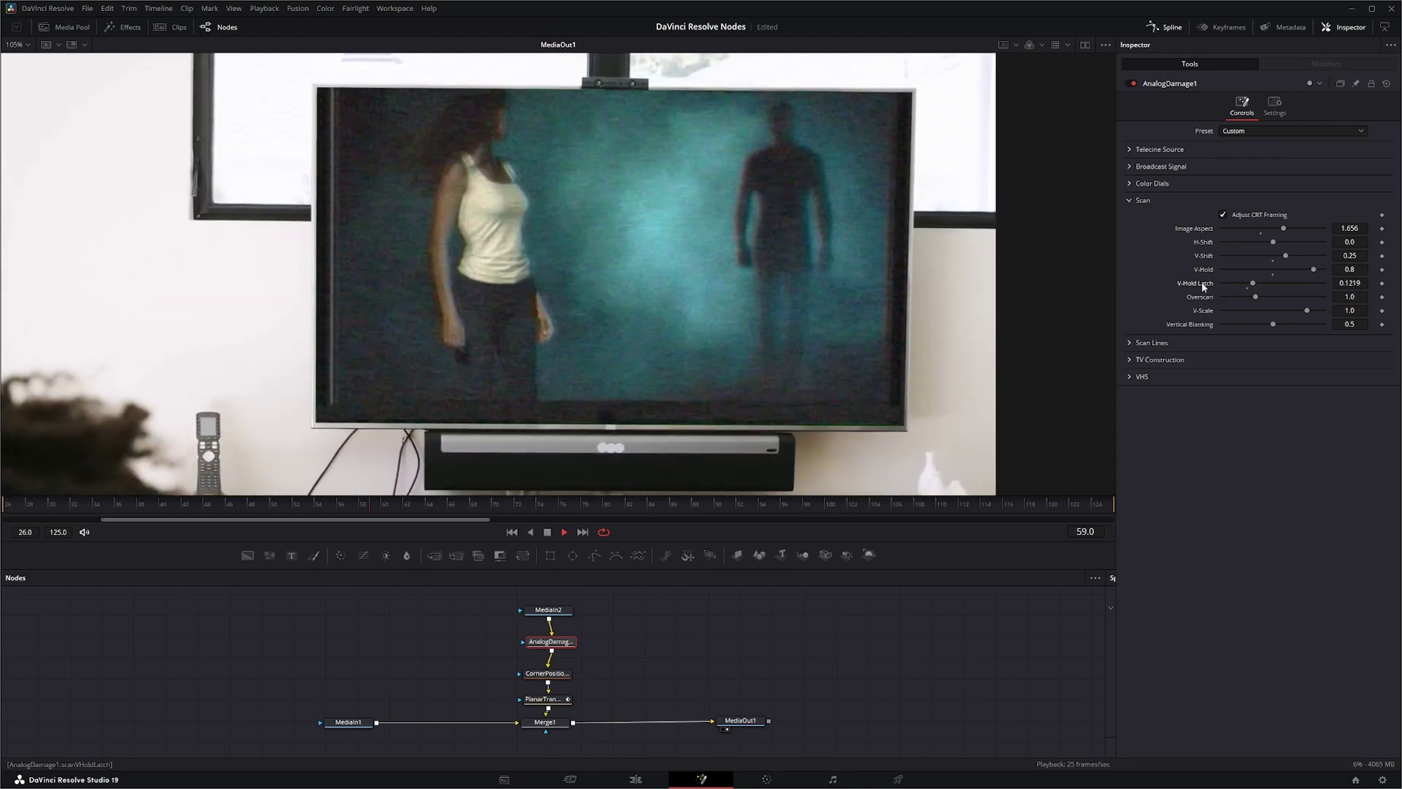
double_click(1204, 270)
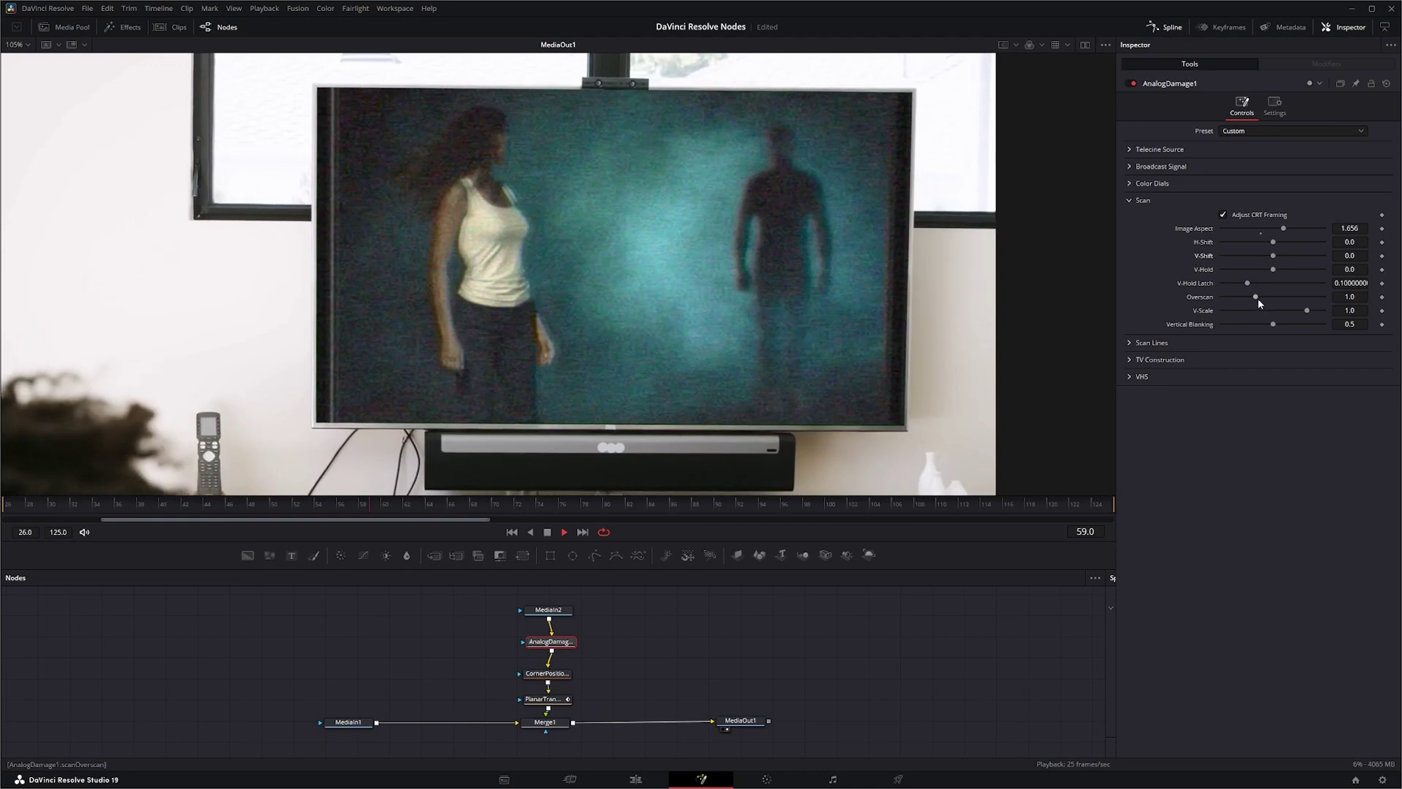
Try different Overscan values and a V-Scale of 1.1 in the Scan settings, and reset both to 1.0.
mouse_move(1258, 298)
left_mouse_down()
mouse_move(1271, 298)
mouse_move(1242, 300)
mouse_move(1268, 300)
left_mouse_up()
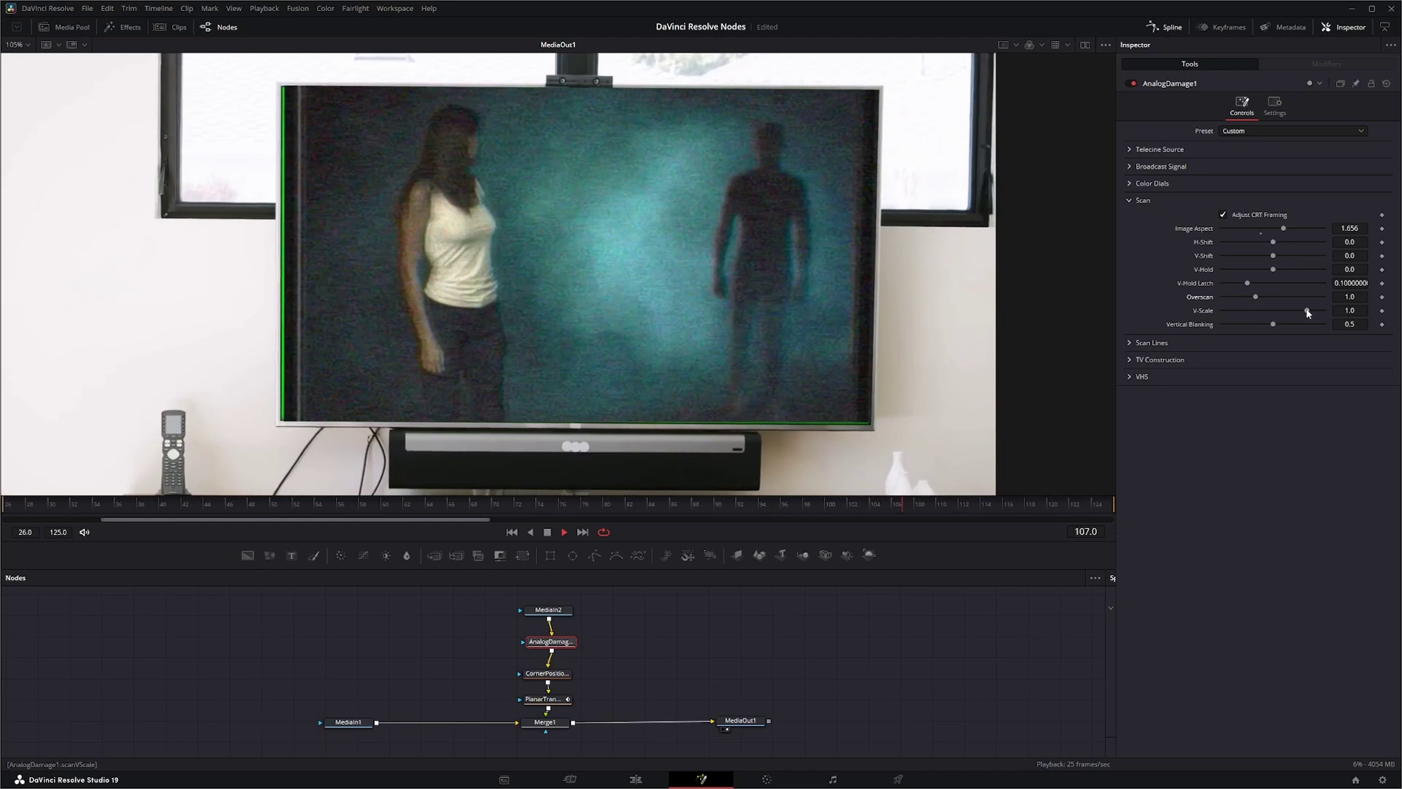
left_click_drag(1307, 309, 1293, 309)
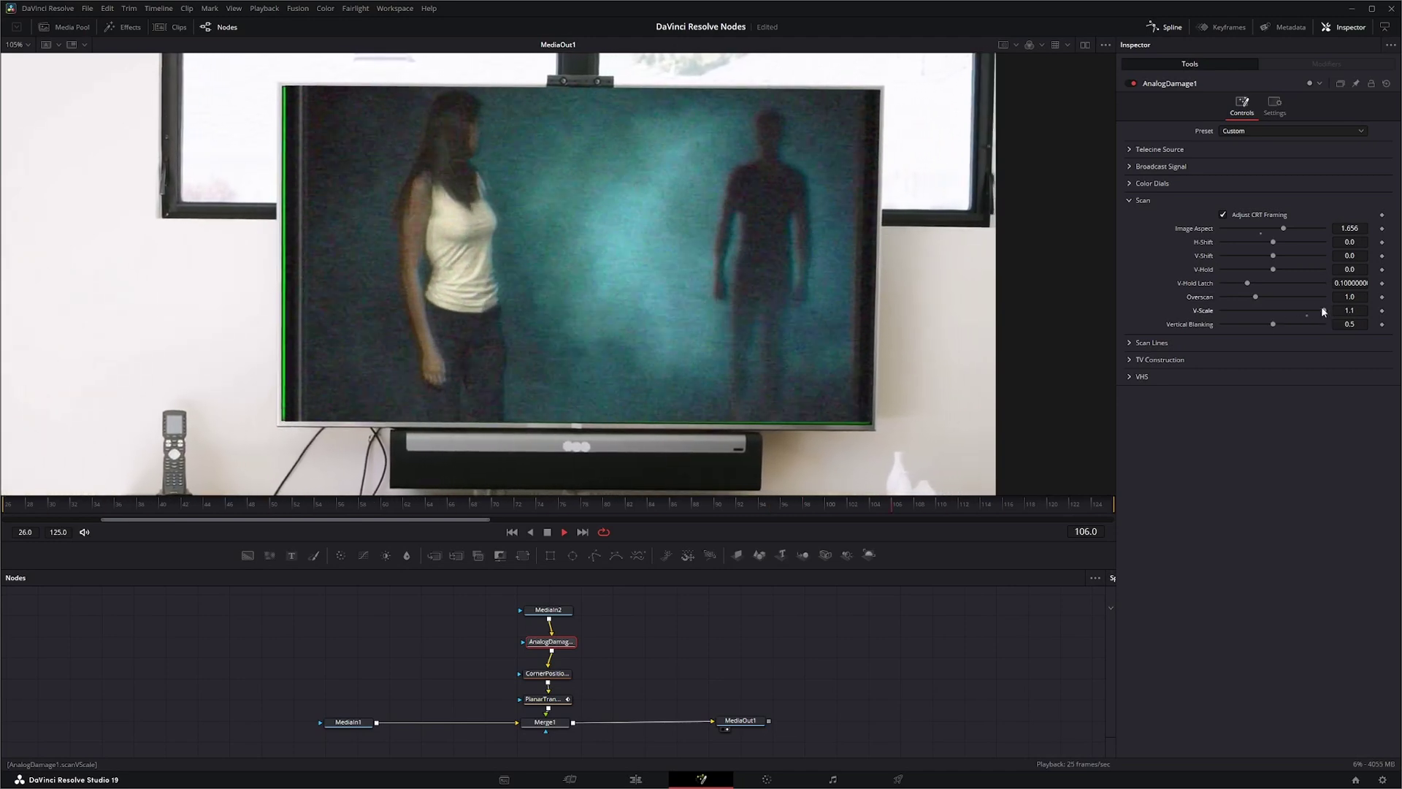
double_click(1213, 311)
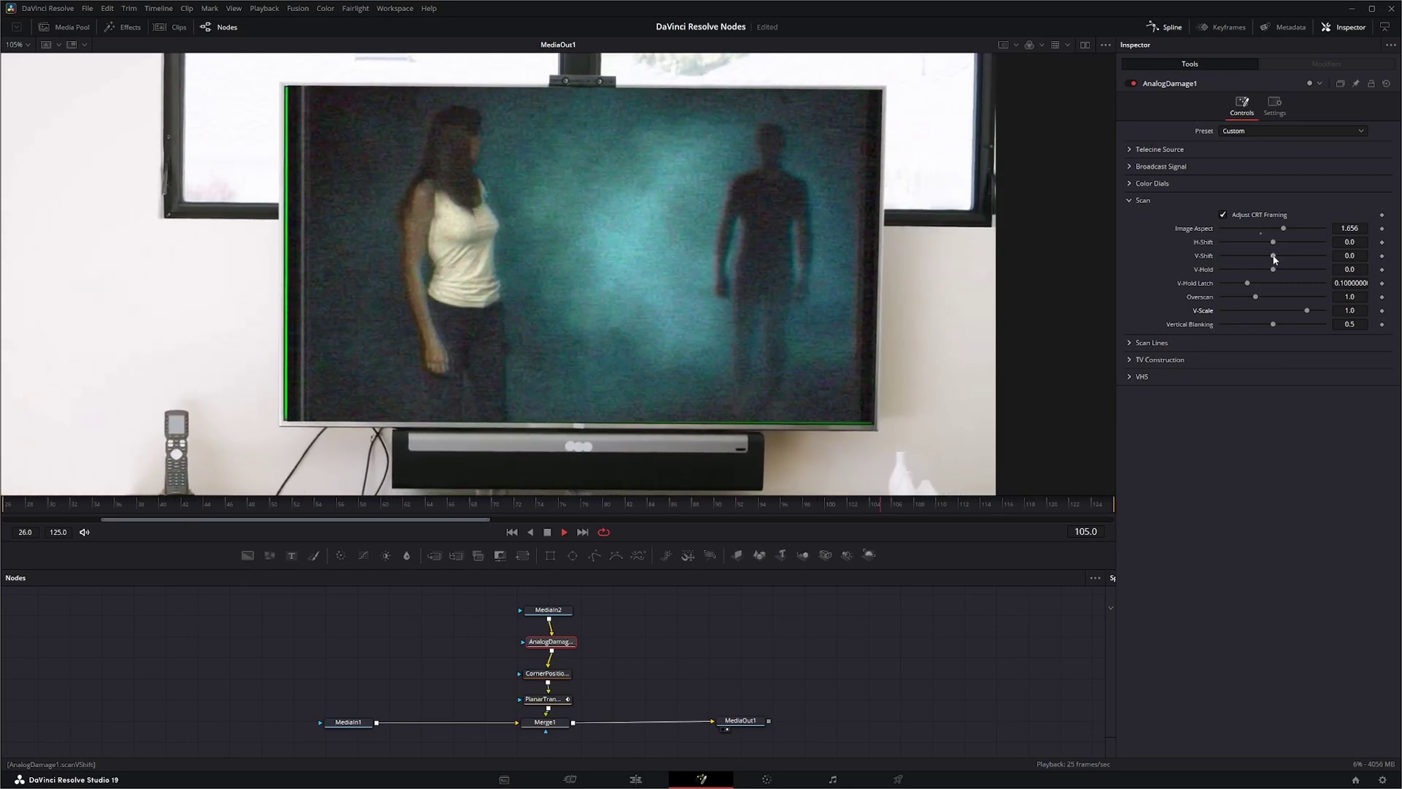
Try a V-Shift of 0.46 with Vertical Blanking at 0.305 in the Scan settings, and reset both to their defaults.
left_click_drag(1275, 258, 1297, 256)
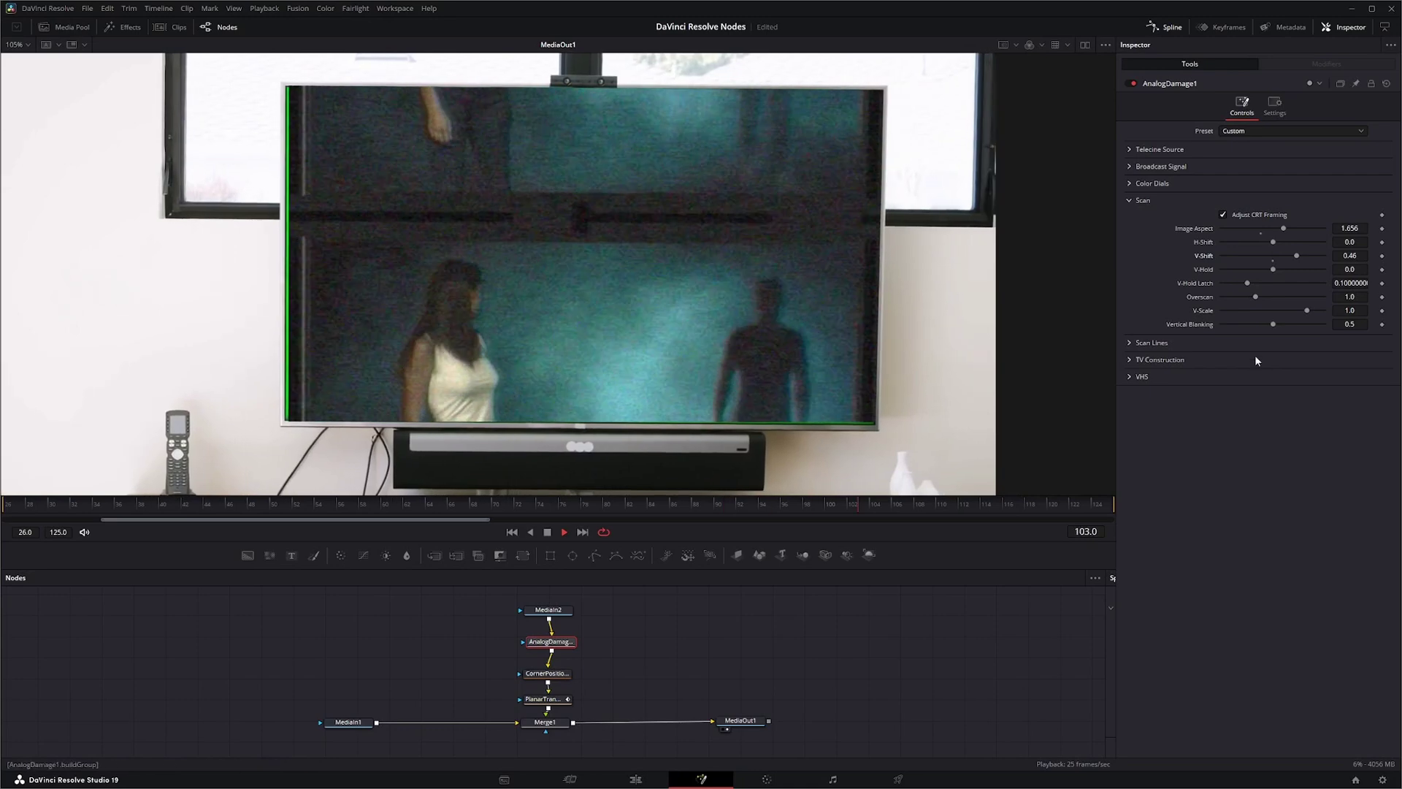
mouse_move(1273, 323)
left_mouse_down()
mouse_move(1315, 326)
mouse_move(1237, 331)
mouse_move(1301, 327)
mouse_move(1252, 332)
left_mouse_up()
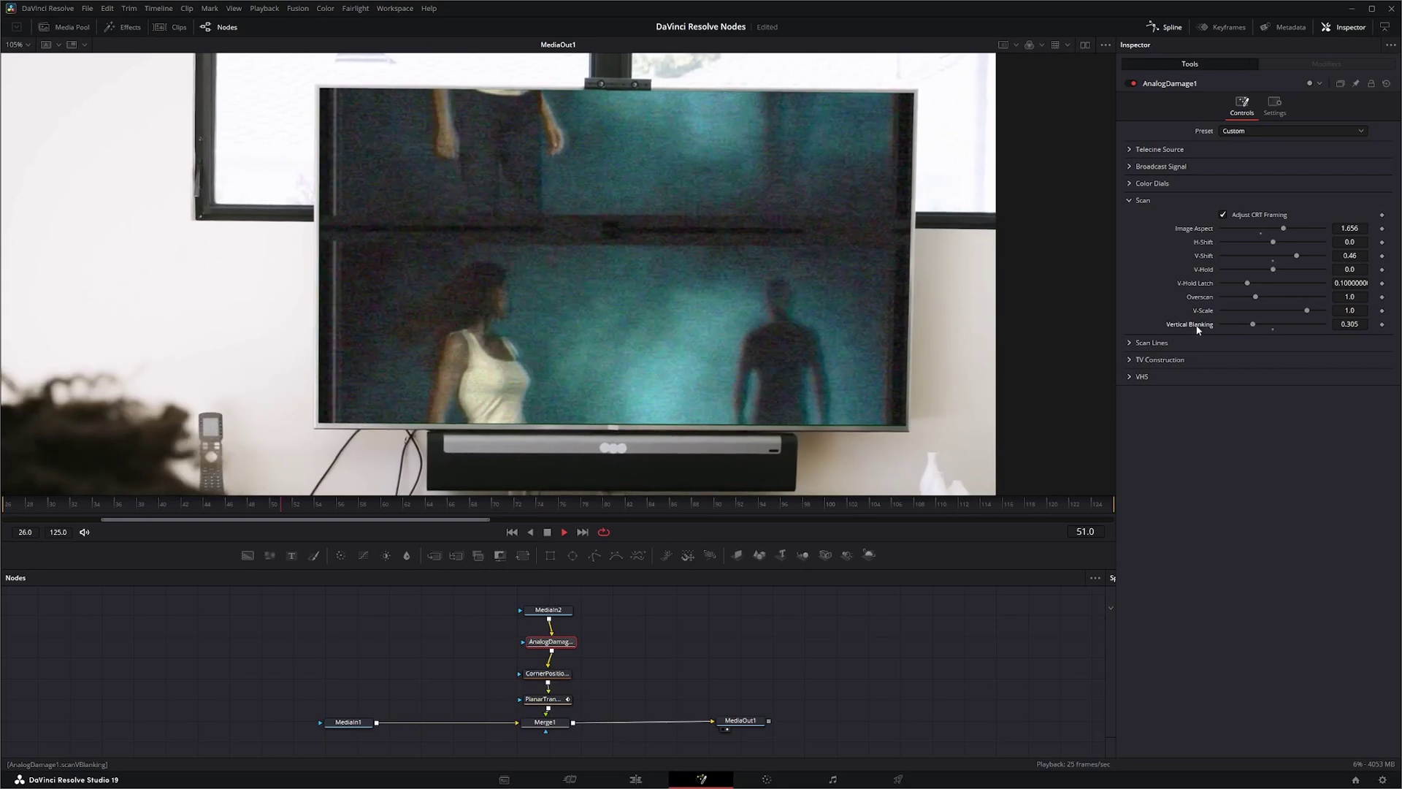
double_click(1204, 260)
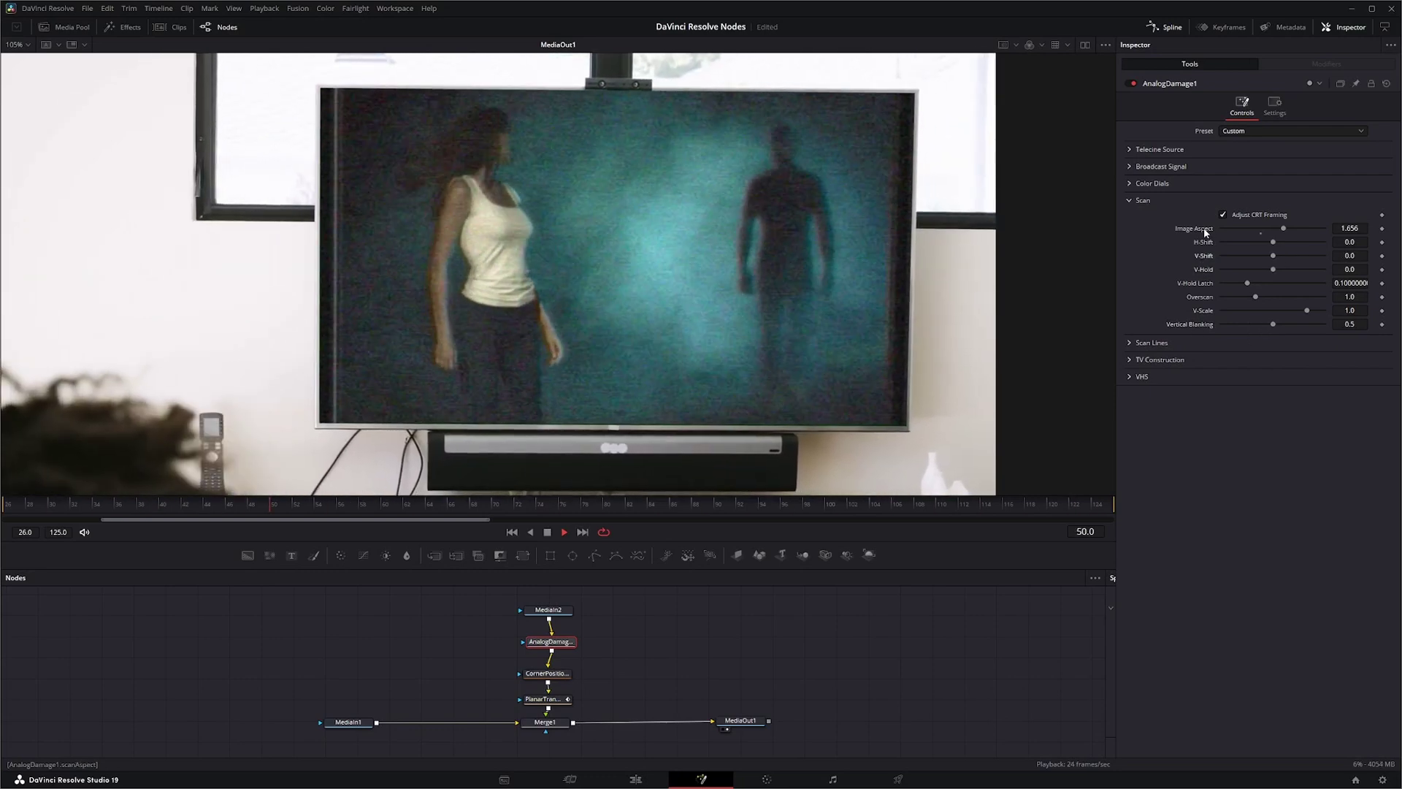
Set Line Sharpness to 0.519 and Line Frequency to 14.63 in the Scan Lines settings, and try the Colored Lines option.
left_click(1130, 201)
left_click(1132, 218)
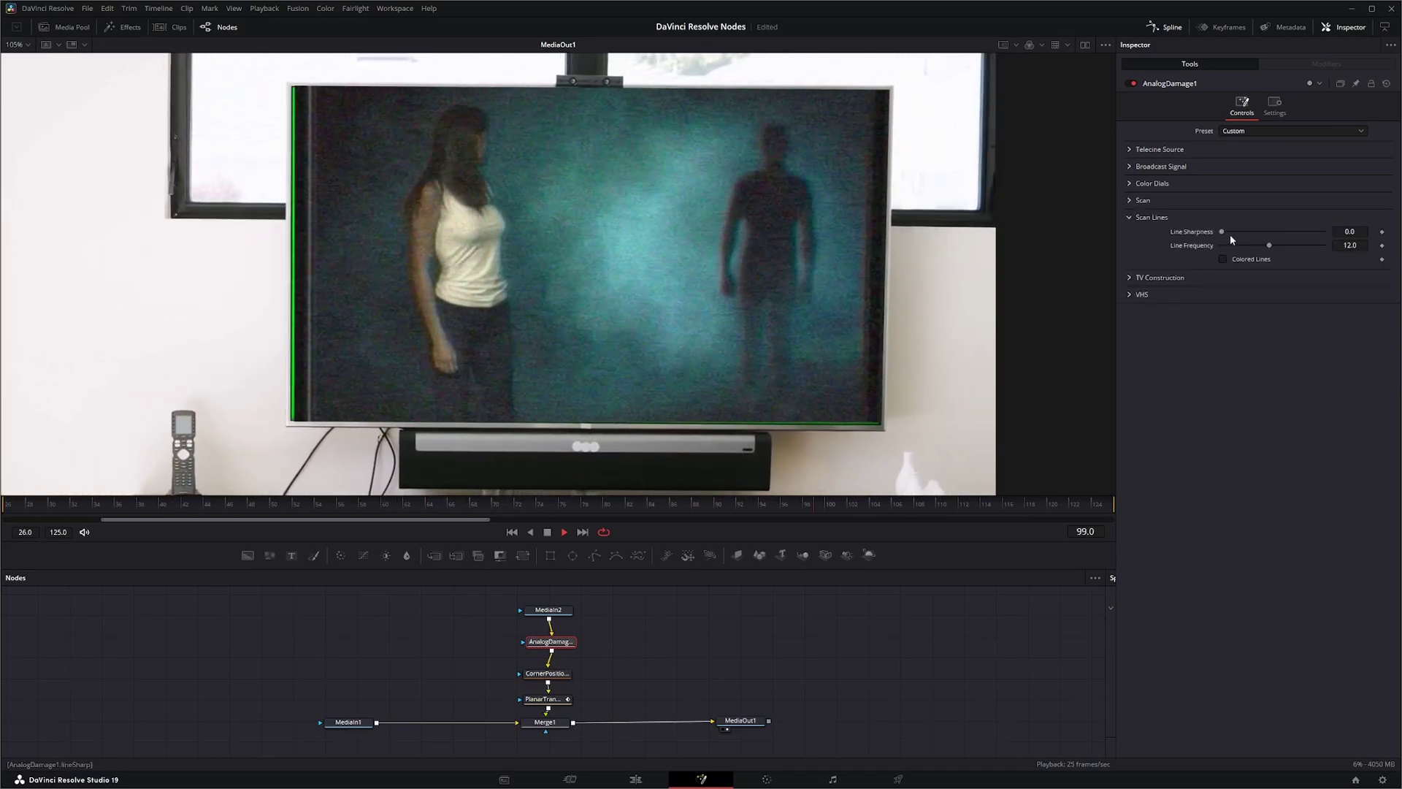
mouse_move(1224, 233)
left_mouse_down()
mouse_move(1298, 232)
mouse_move(1211, 246)
left_mouse_up()
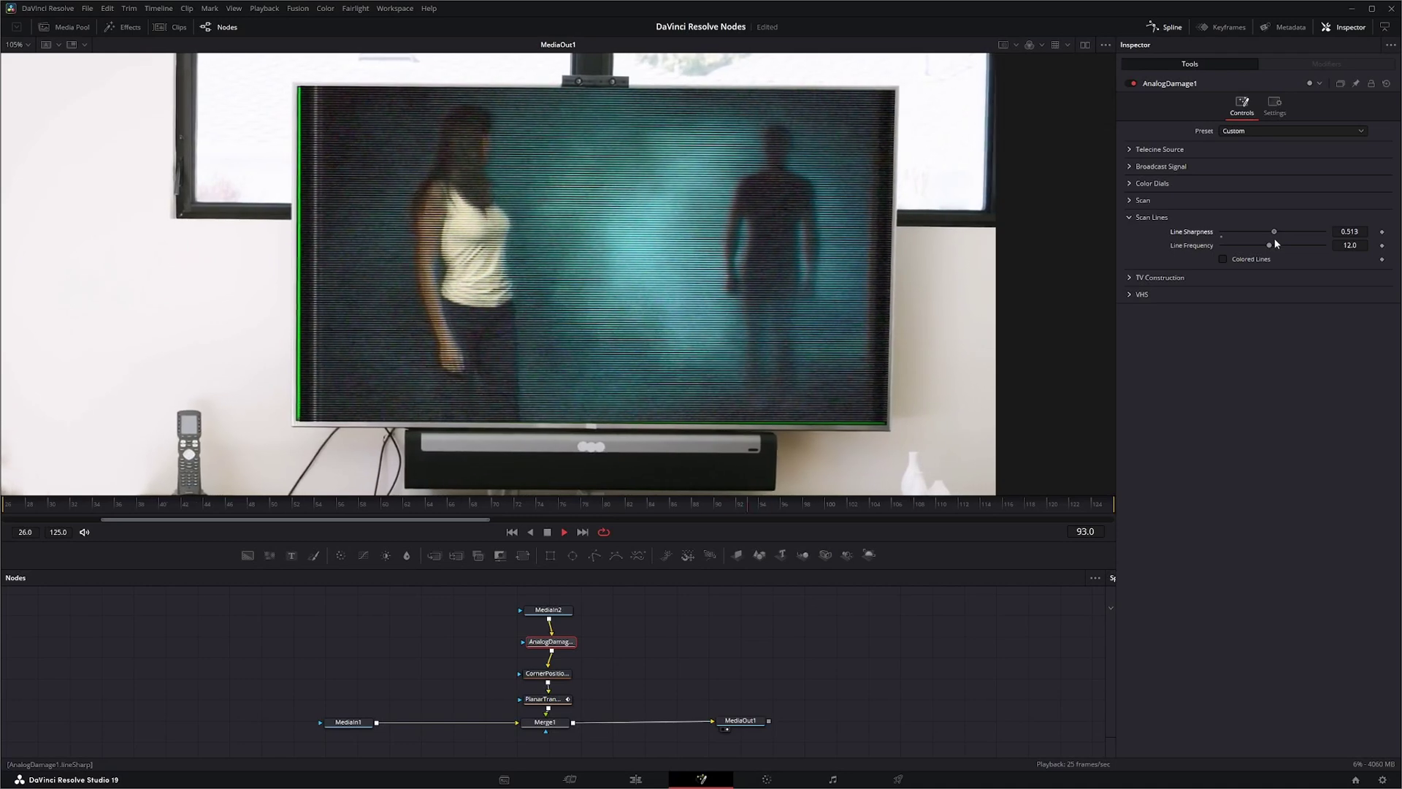
mouse_move(1270, 244)
left_mouse_down()
mouse_move(1311, 244)
mouse_move(1248, 244)
mouse_move(1287, 248)
left_mouse_up()
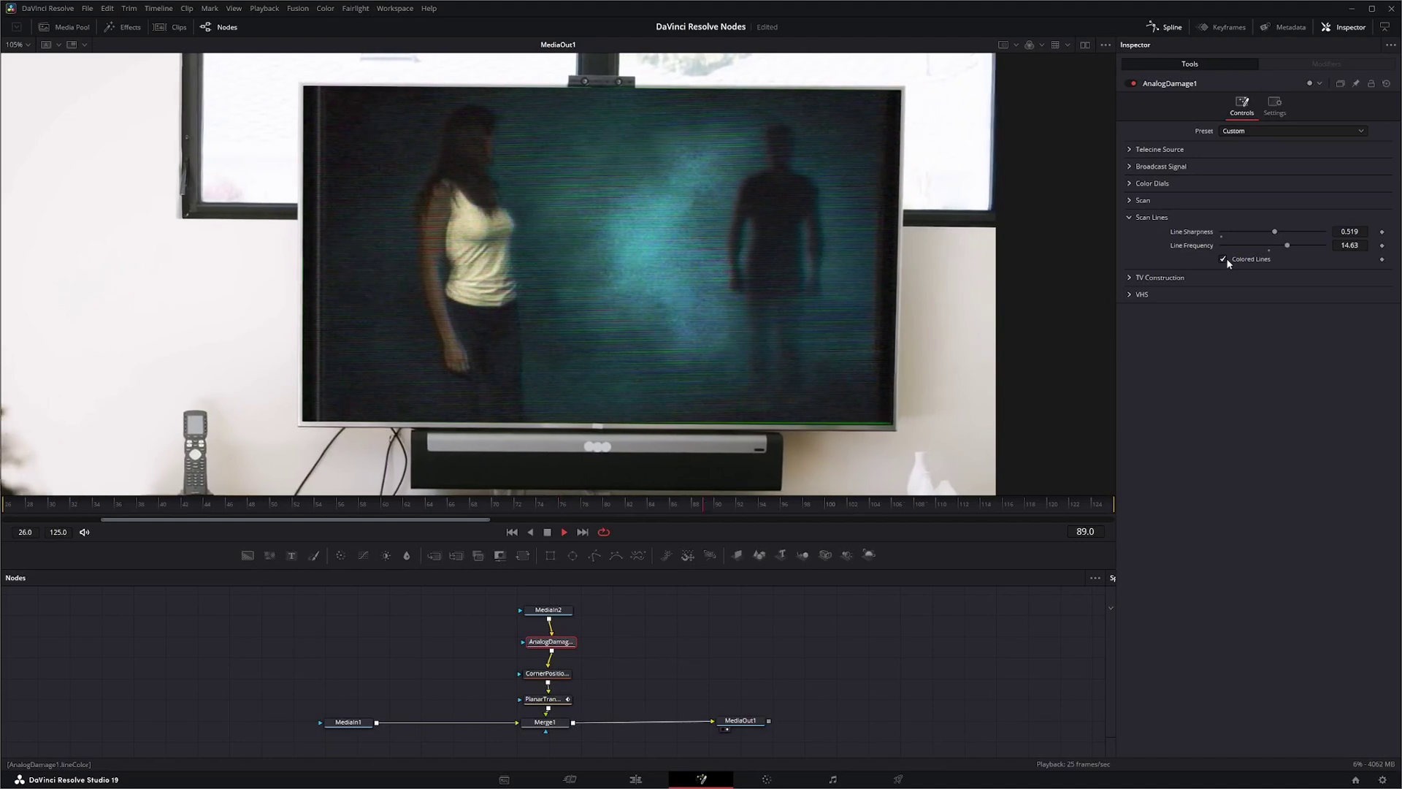
left_click(1129, 217)
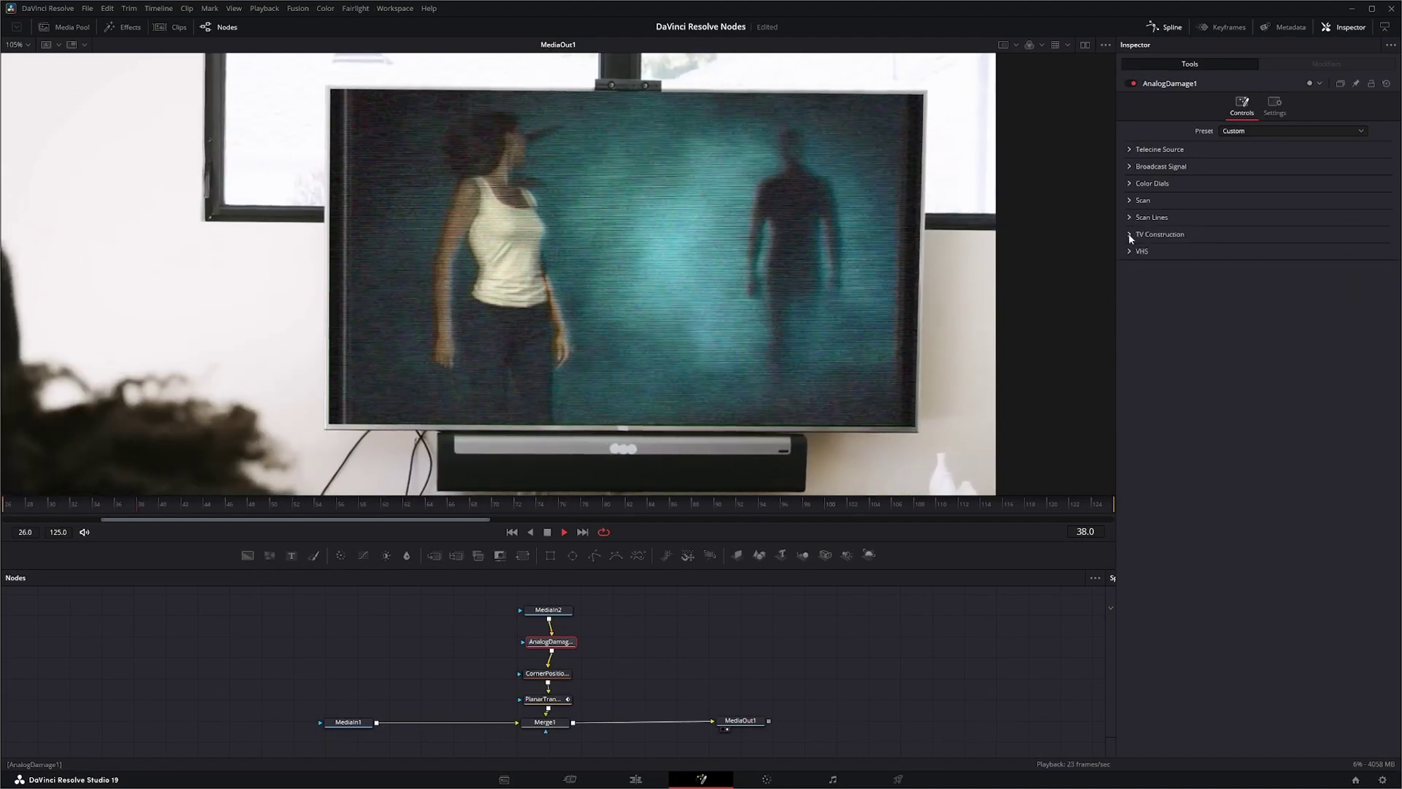
Set Phosphor Brightness to 0.299 and Screen Curvature to 0.321 in the TV Construction settings, trying Phosphor Tint at 1.0 and resetting it to 0.
left_click(1129, 234)
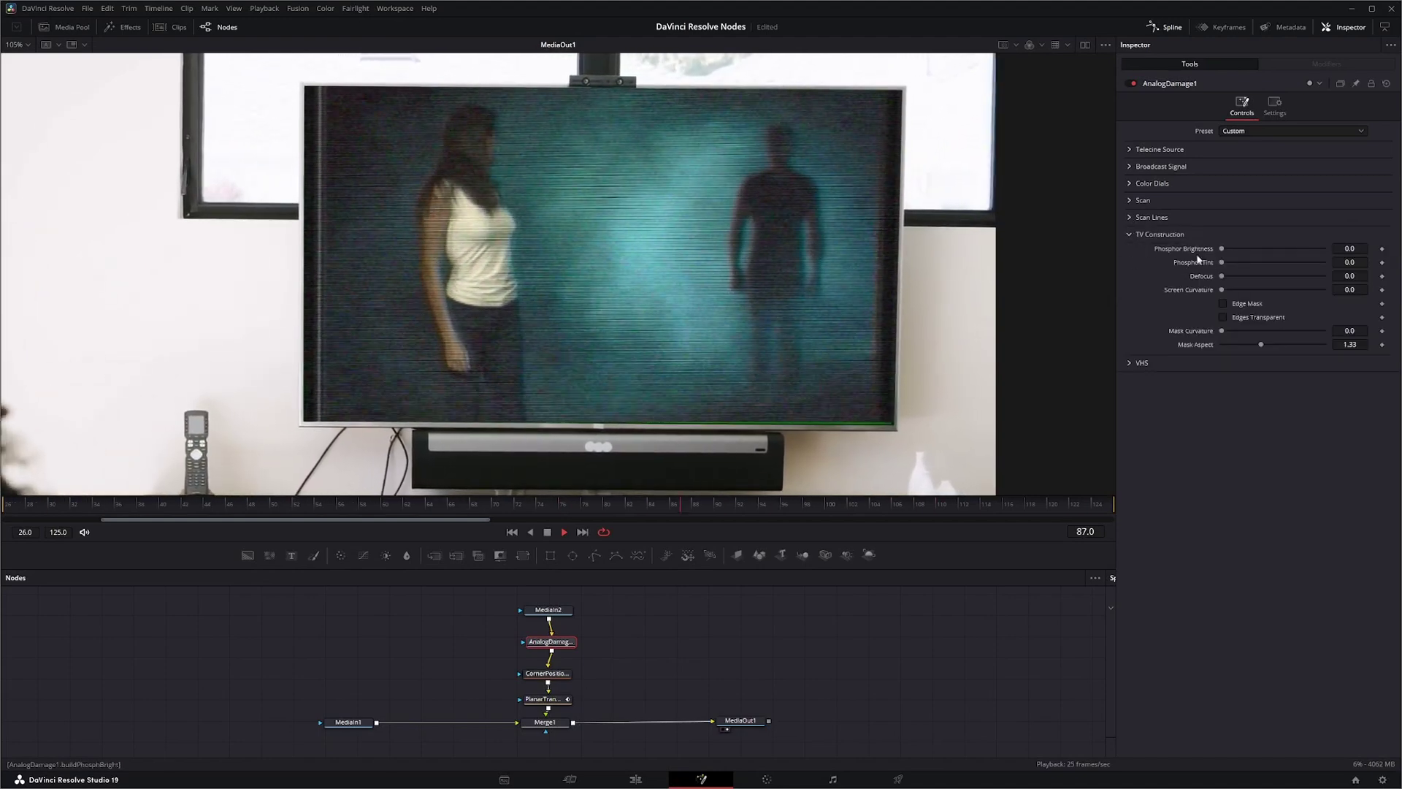
left_click_drag(1223, 248, 1251, 248)
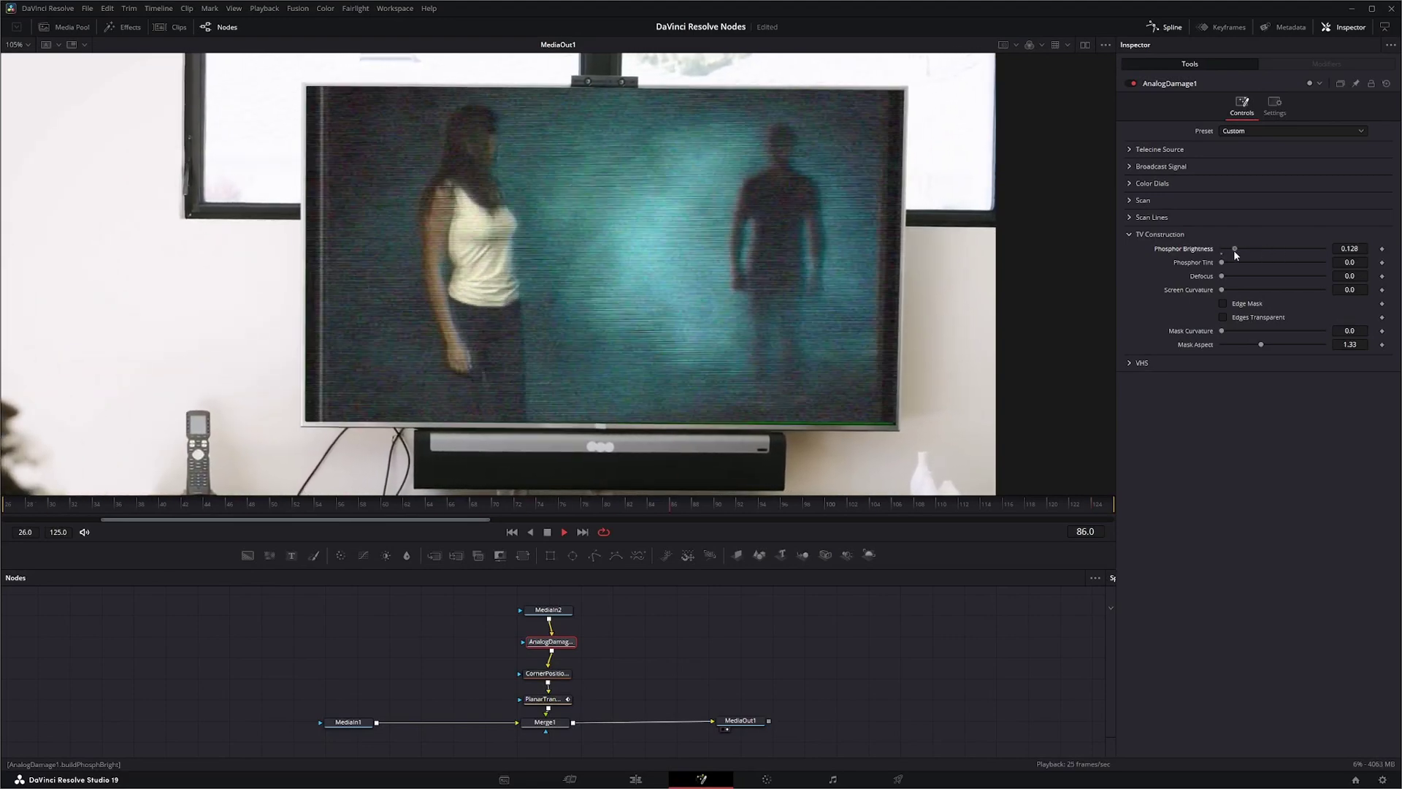
left_click_drag(1223, 249, 1252, 249)
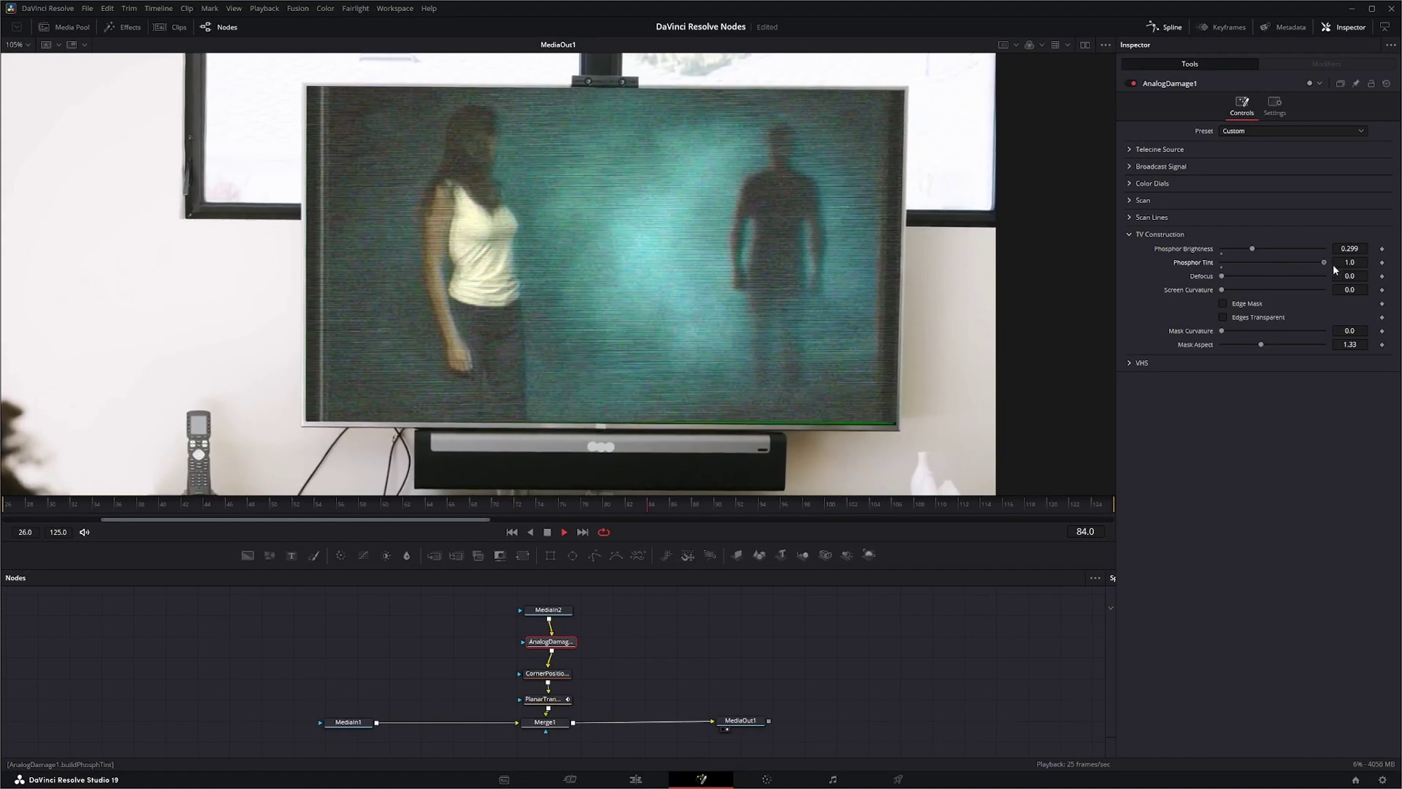
left_click_drag(1278, 275, 1255, 294)
left_click(1225, 276)
Enable Edge Mask, try Edges Transparent, and set Mask Curvature to 0.984, Mask Aspect to 1.769 and Screen Curvature to 0.668.
left_click(1223, 303)
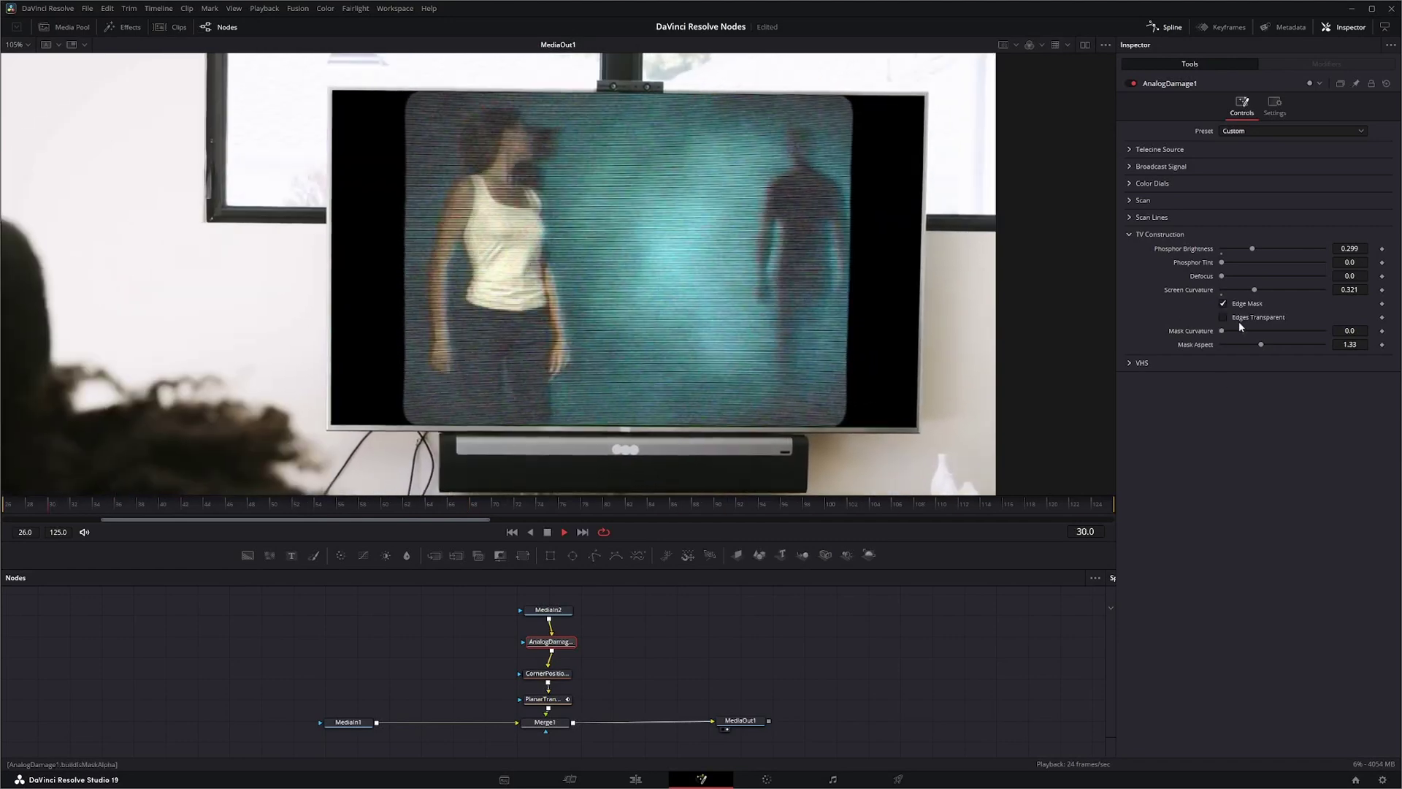
left_click(1224, 318)
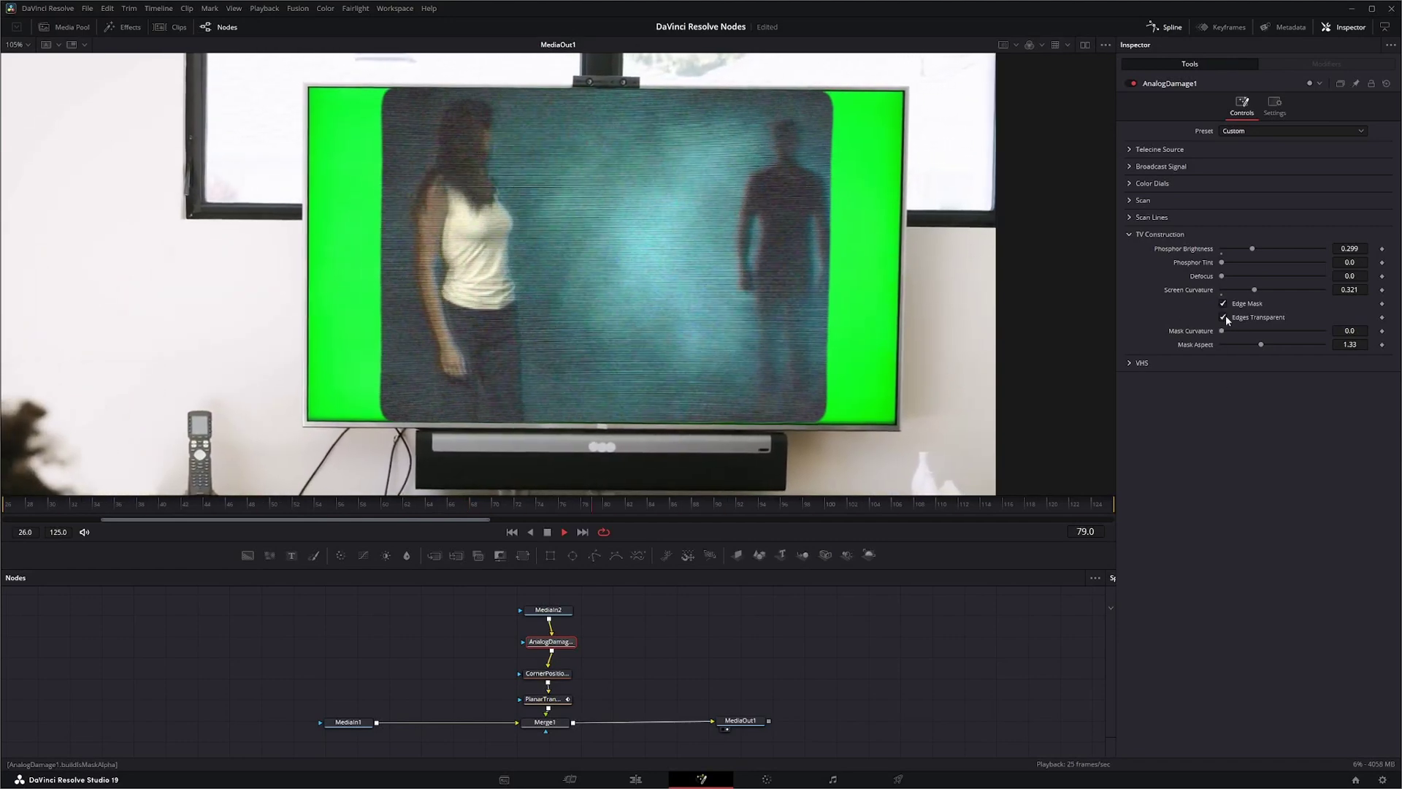
left_click(1222, 316)
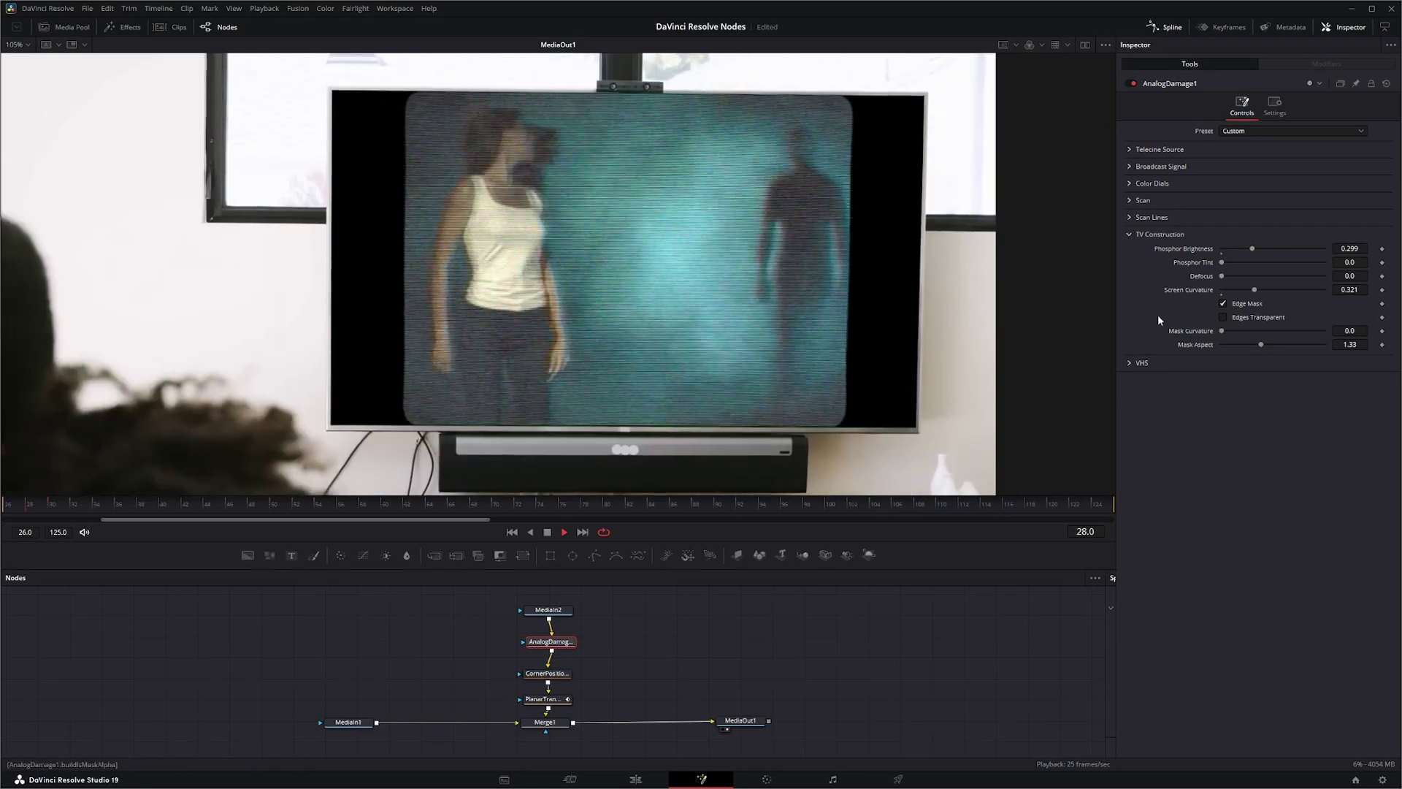
left_click_drag(1223, 332, 1291, 348)
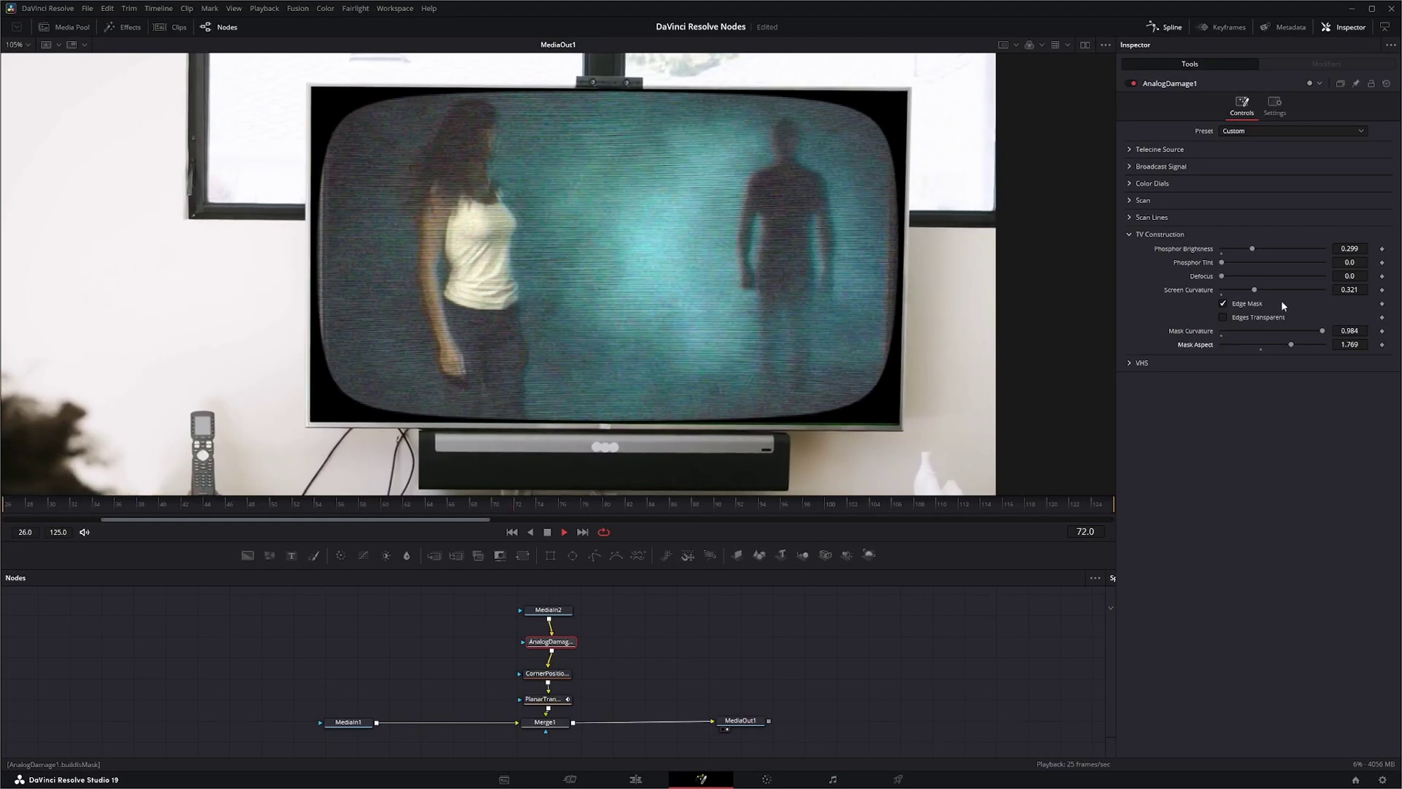
left_click_drag(1267, 291, 1286, 291)
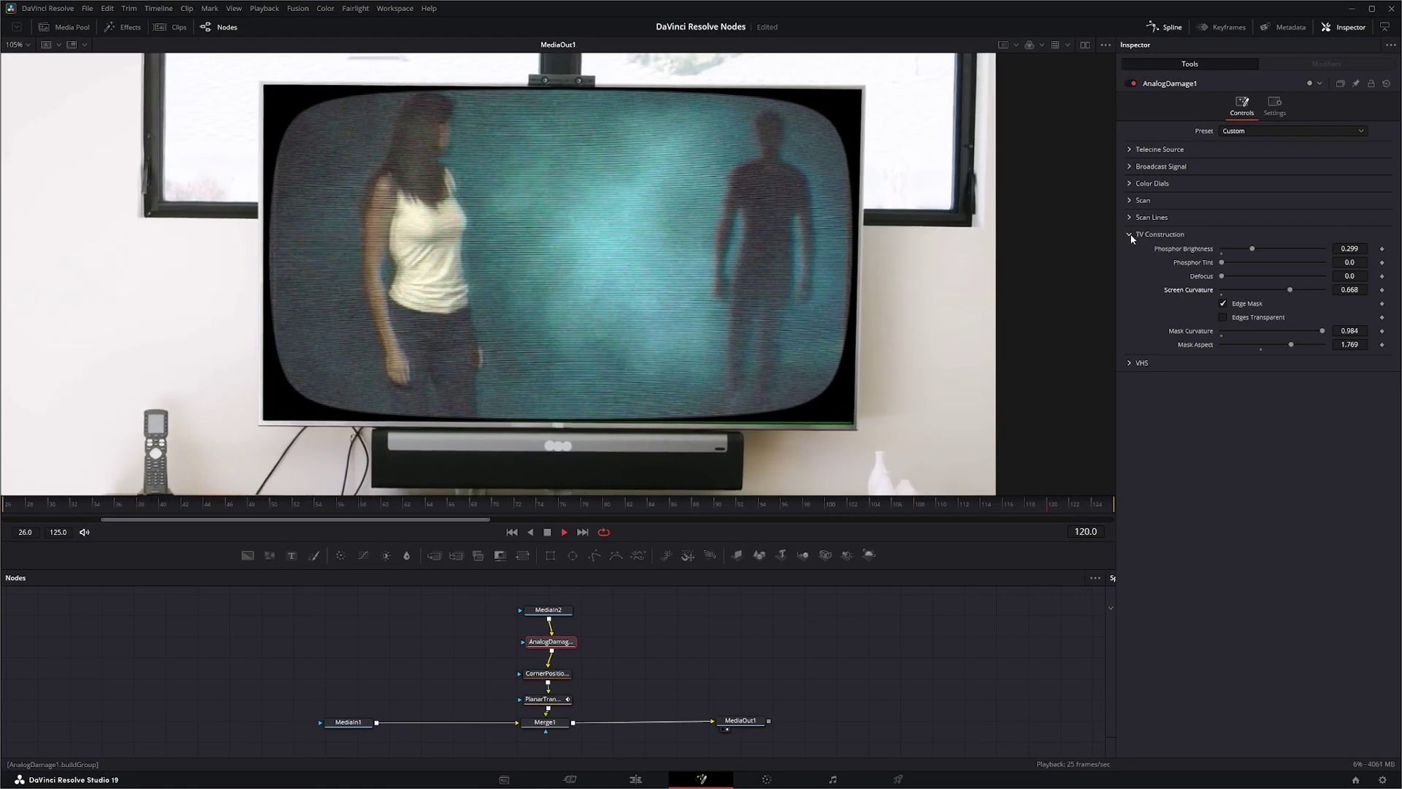
left_click(1128, 234)
Set the VHS Restless Foot Height to 0.142, Offset to -0.09 and Jitter to 0.332, and fit the whole frame in the viewer.
left_click(1168, 251)
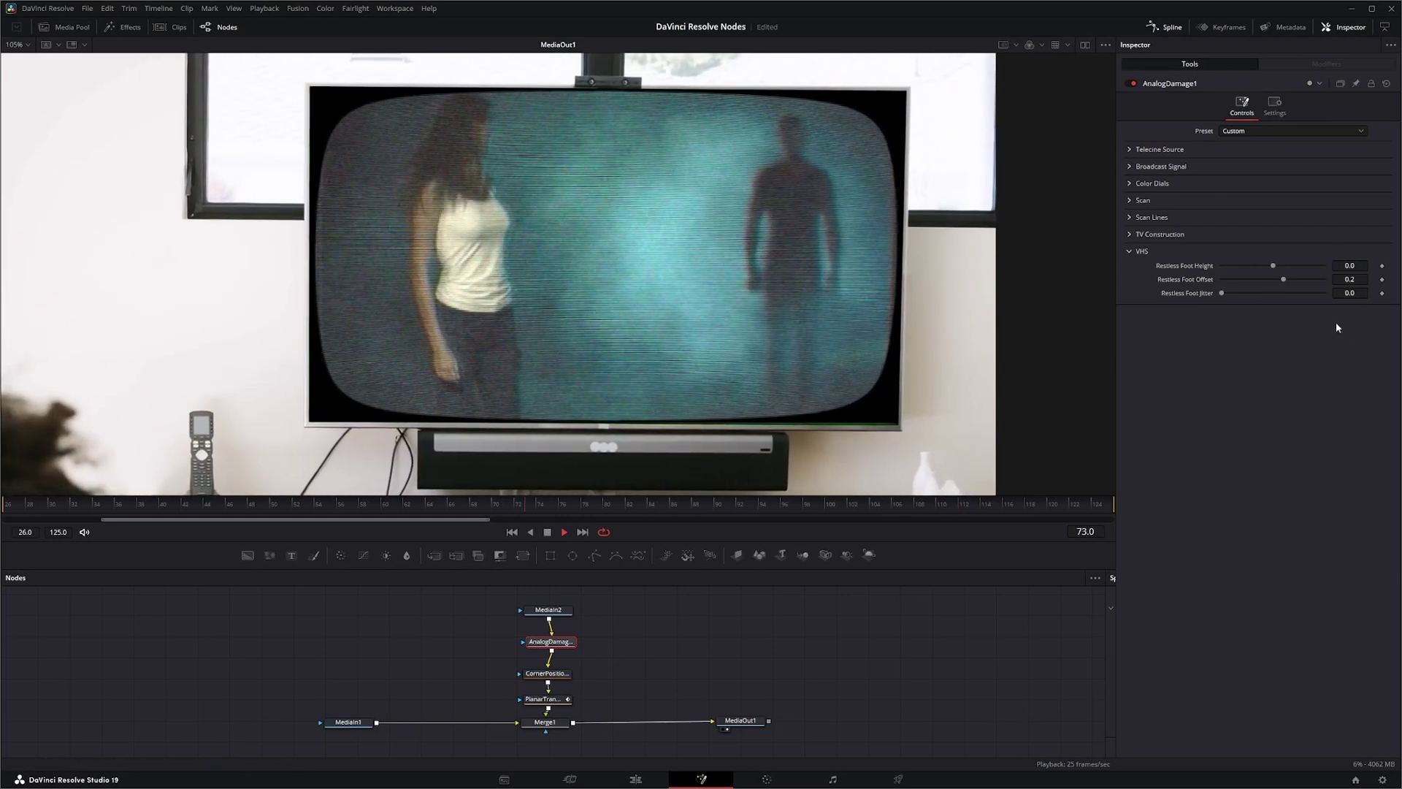
left_click_drag(1275, 268, 1297, 268)
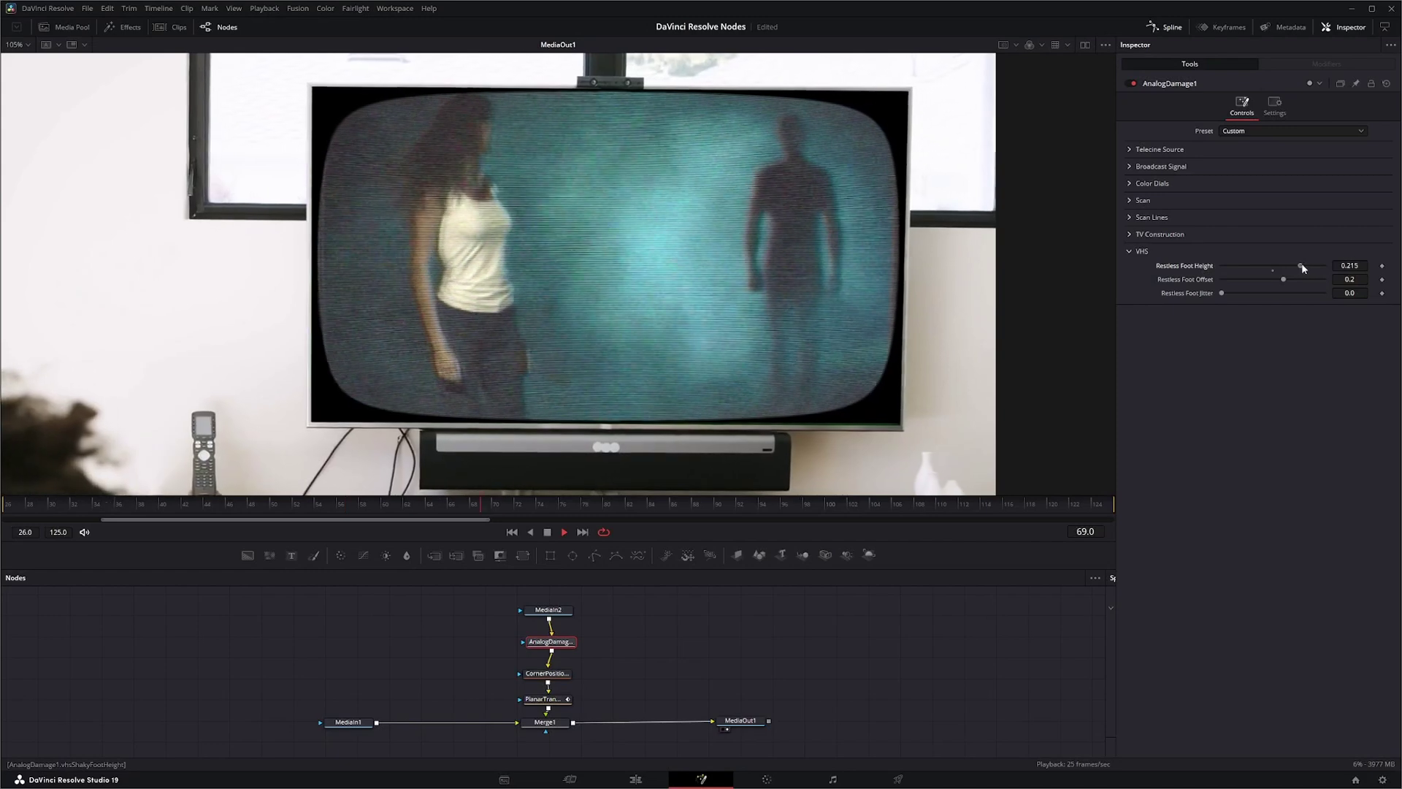
left_click_drag(1222, 292, 1259, 290)
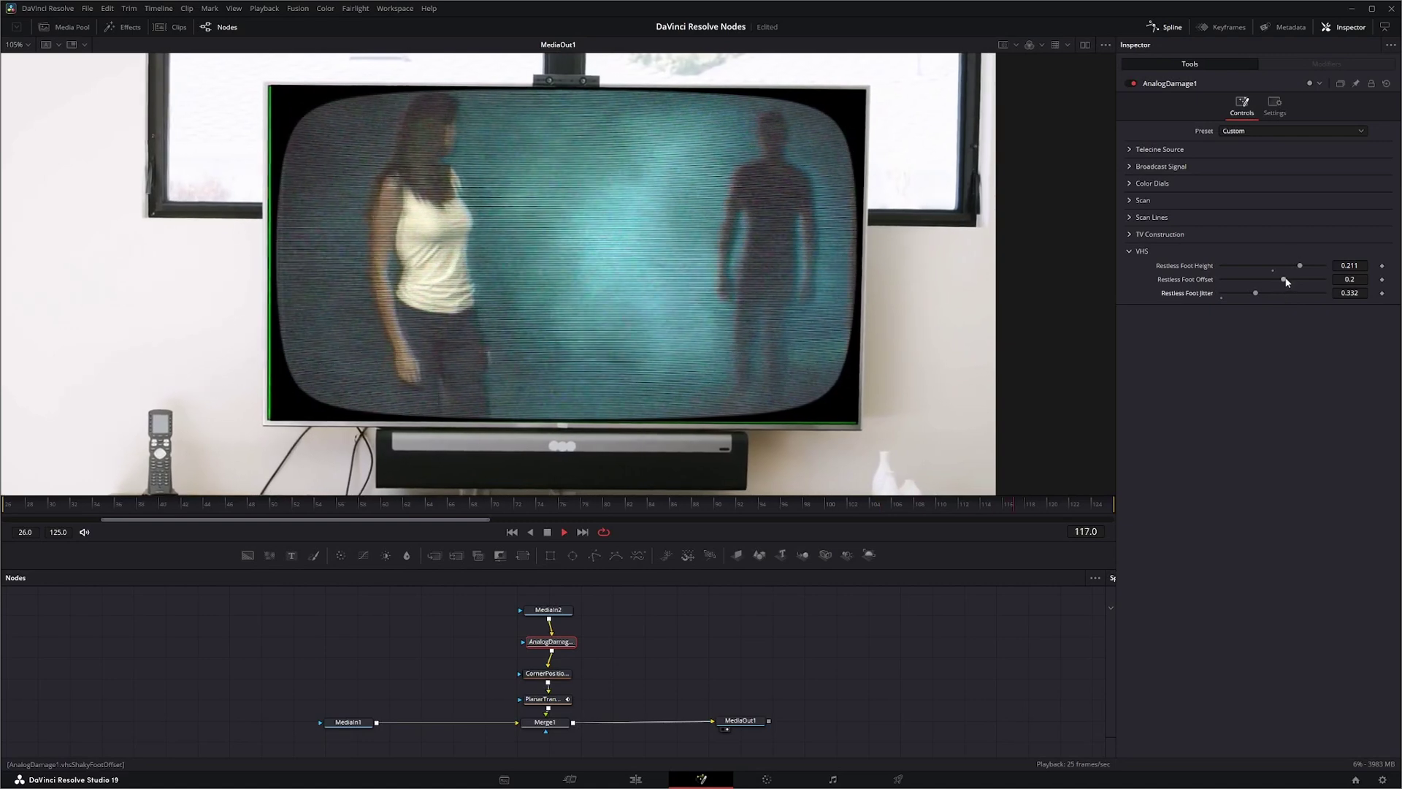
left_click_drag(1284, 279, 1255, 288)
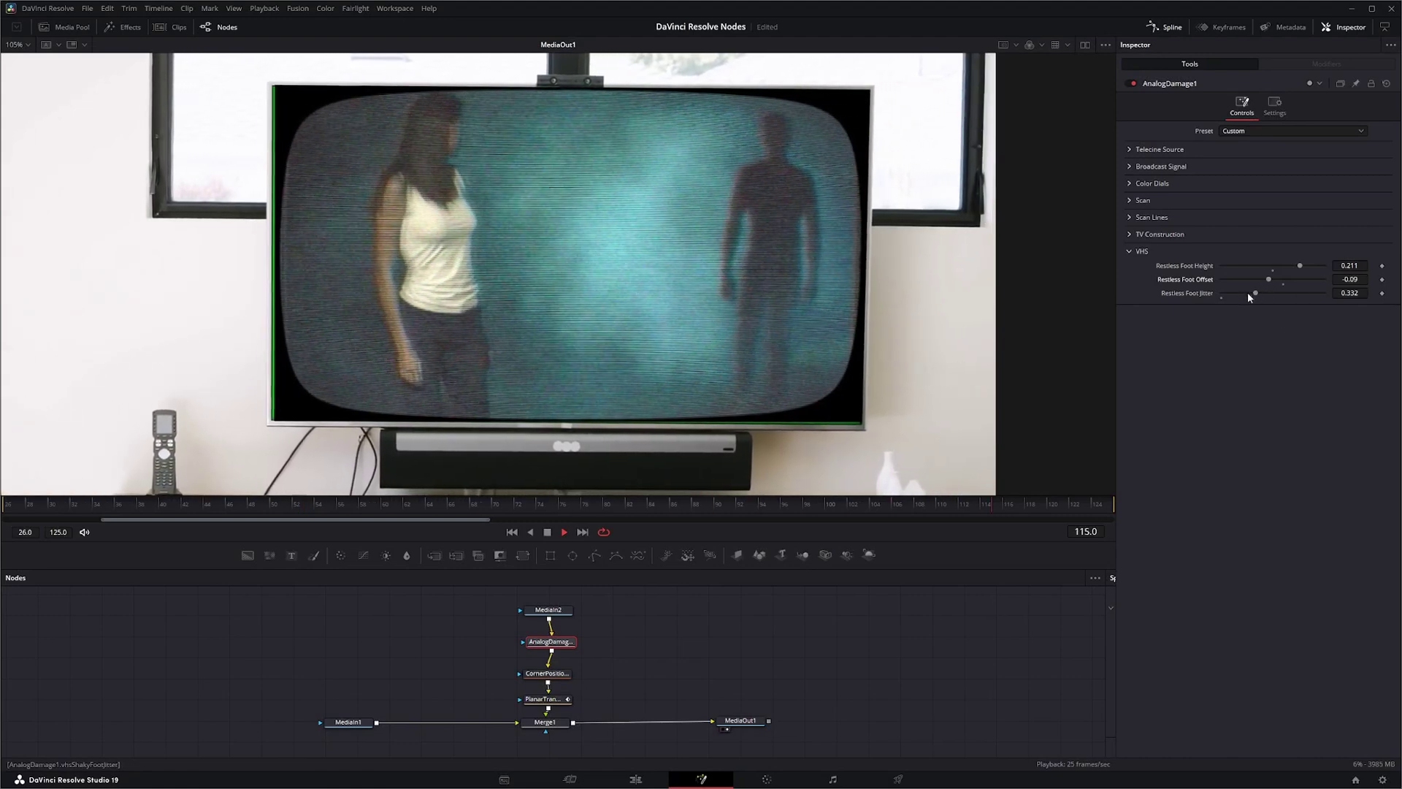
mouse_move(1301, 266)
left_mouse_down()
mouse_move(1319, 265)
mouse_move(1292, 266)
left_mouse_up()
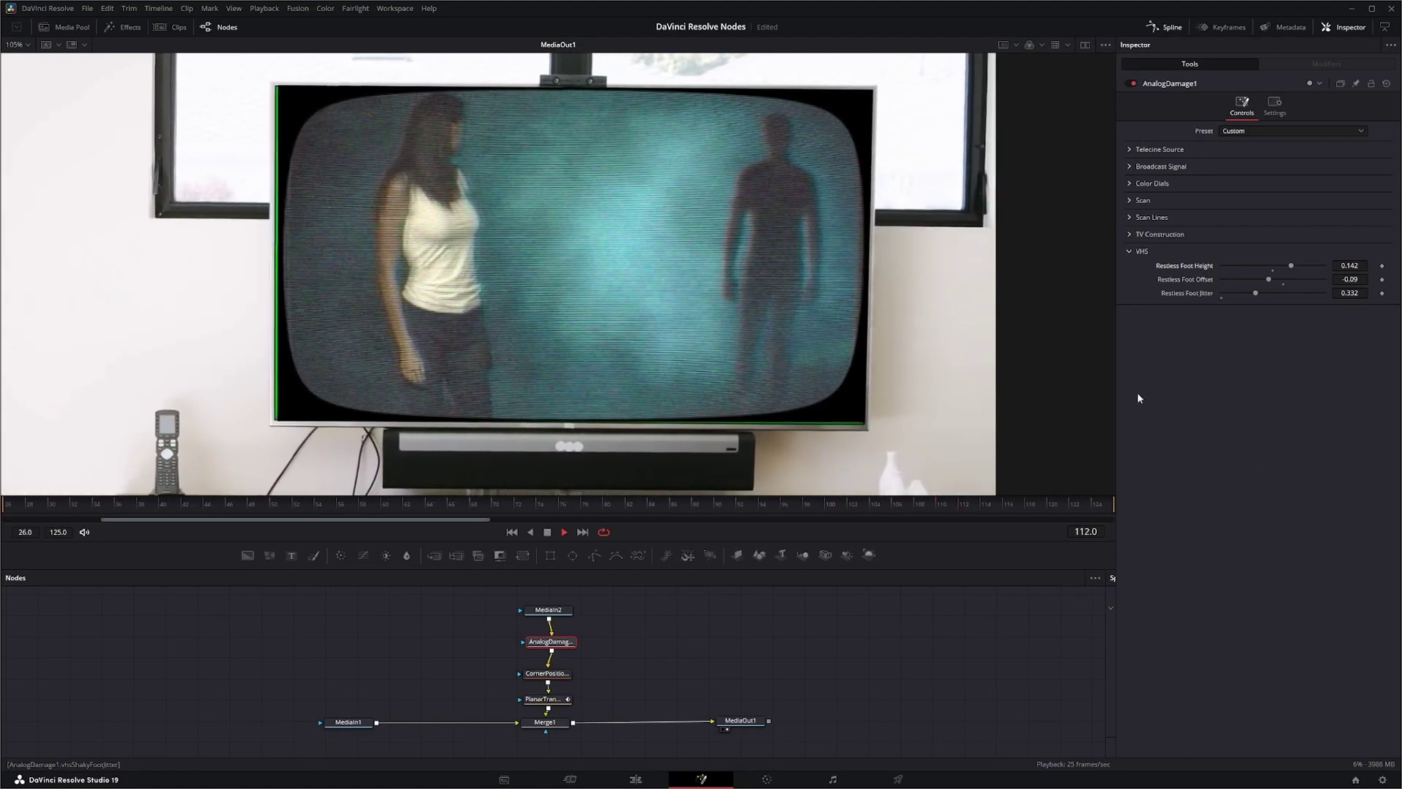
left_click(28, 44)
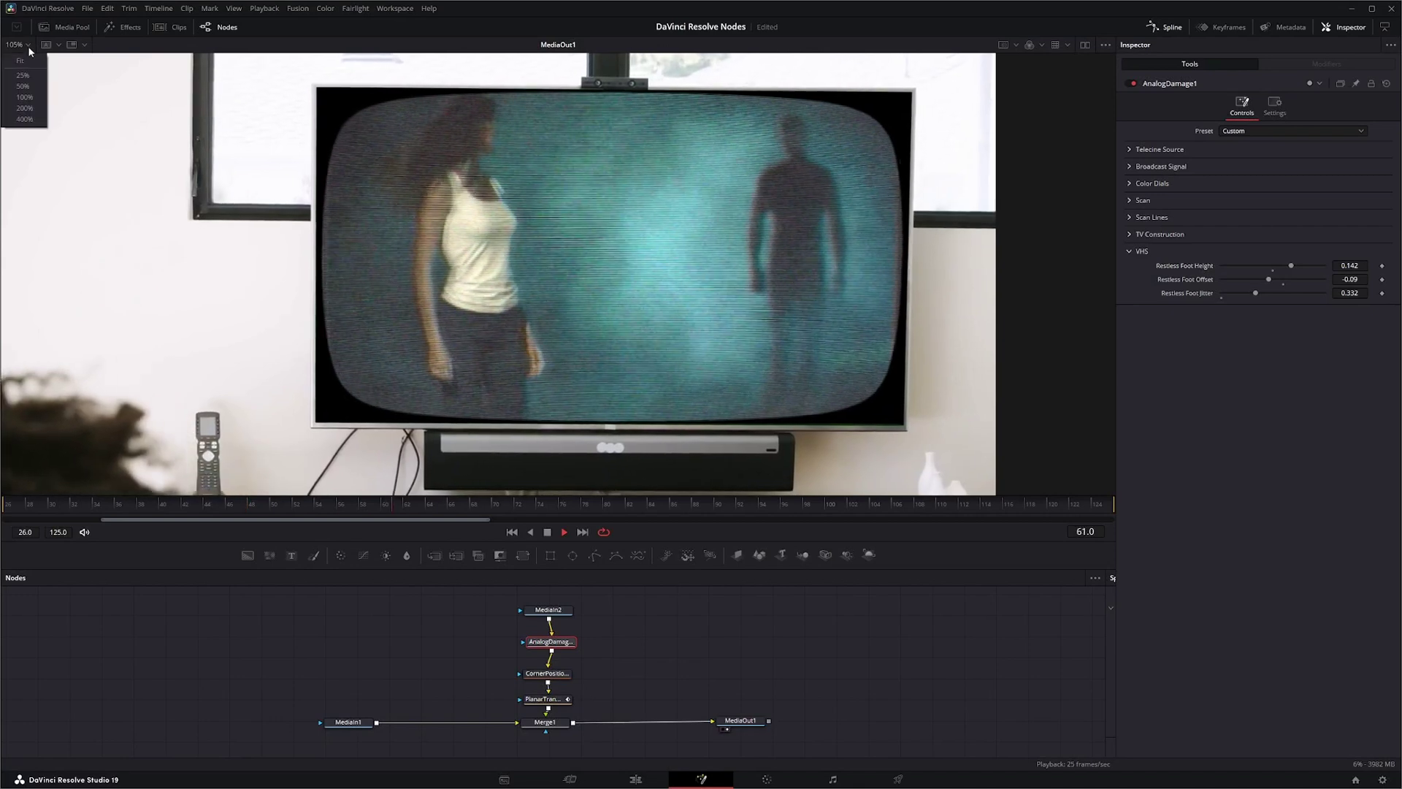
left_click(16, 58)
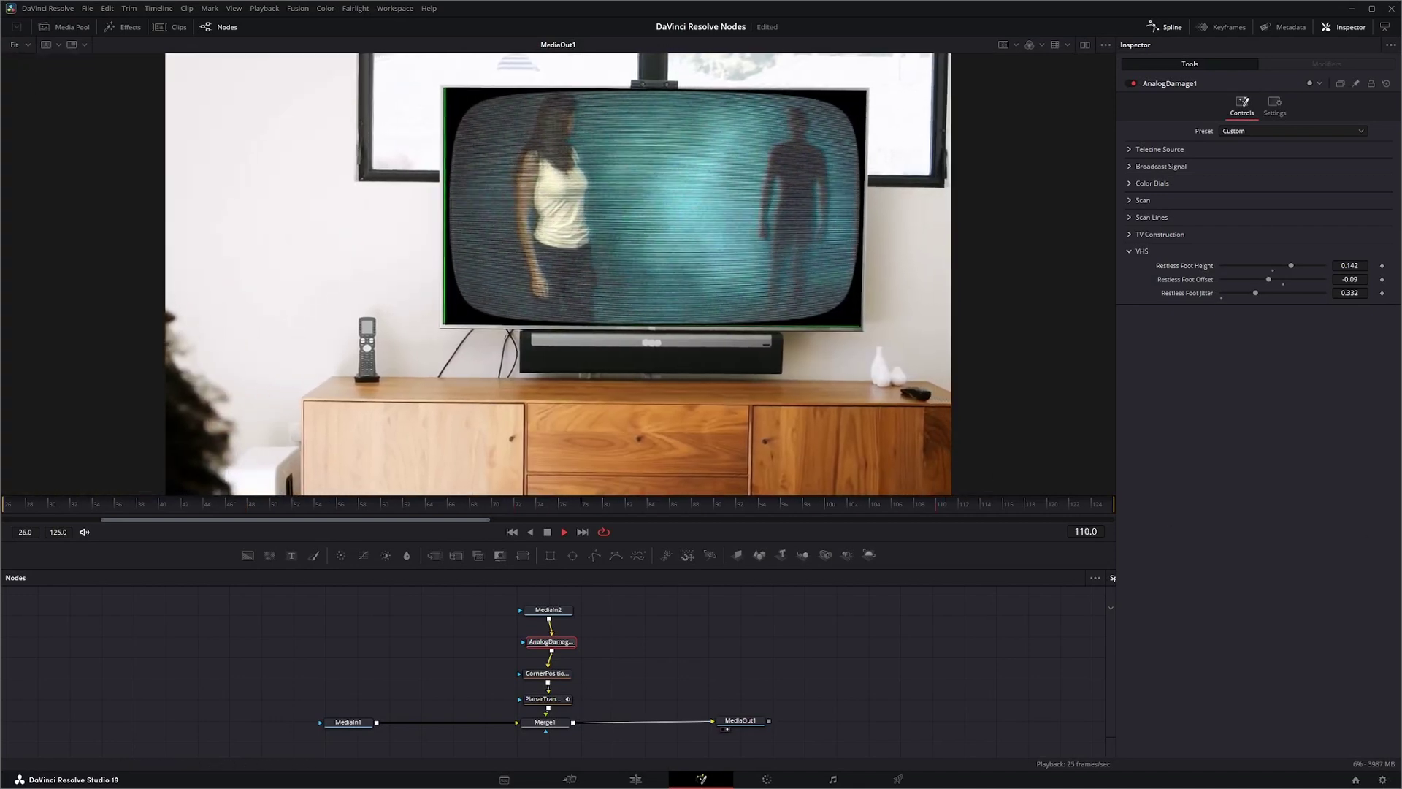